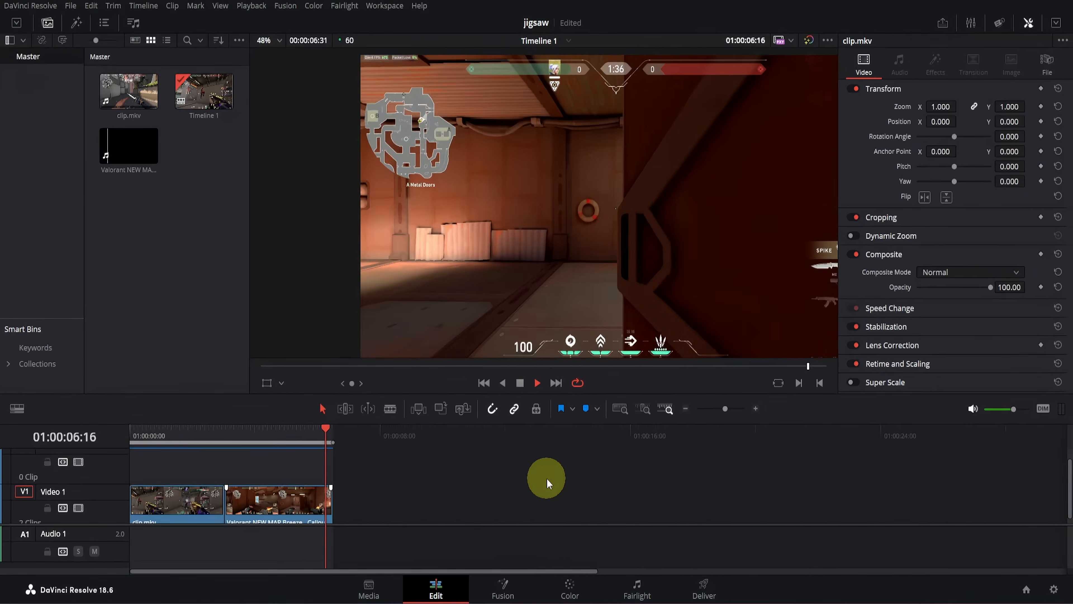
- Place the playhead at 01:00:03:57, shortly after the start of the Valorant clip
{"action": "key", "text": "space"}
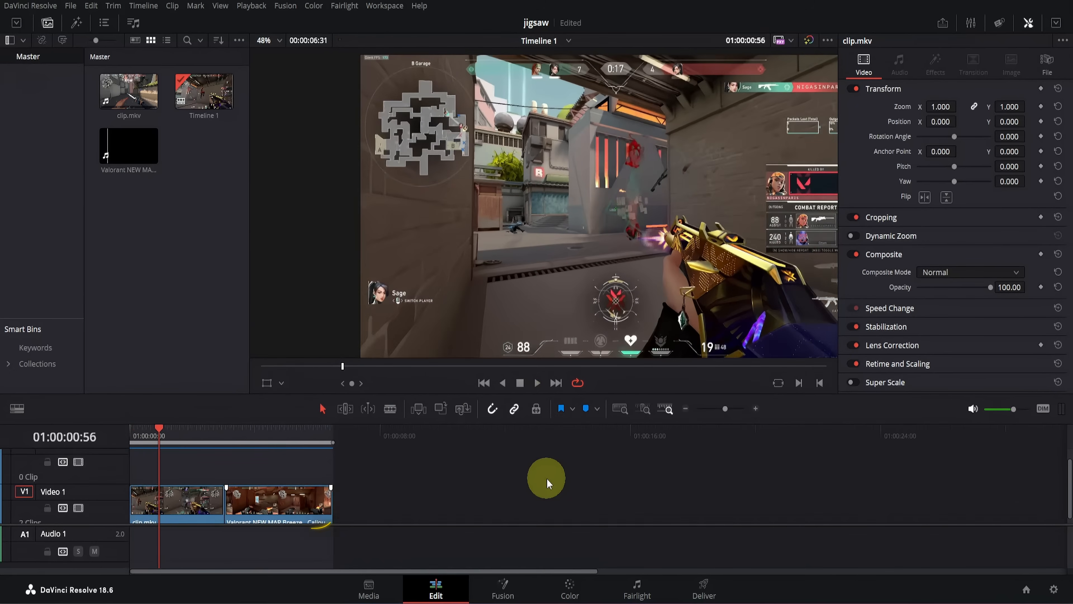
{"action": "left_click_drag", "start_coordinate": [160, 426], "coordinate": [254, 446]}
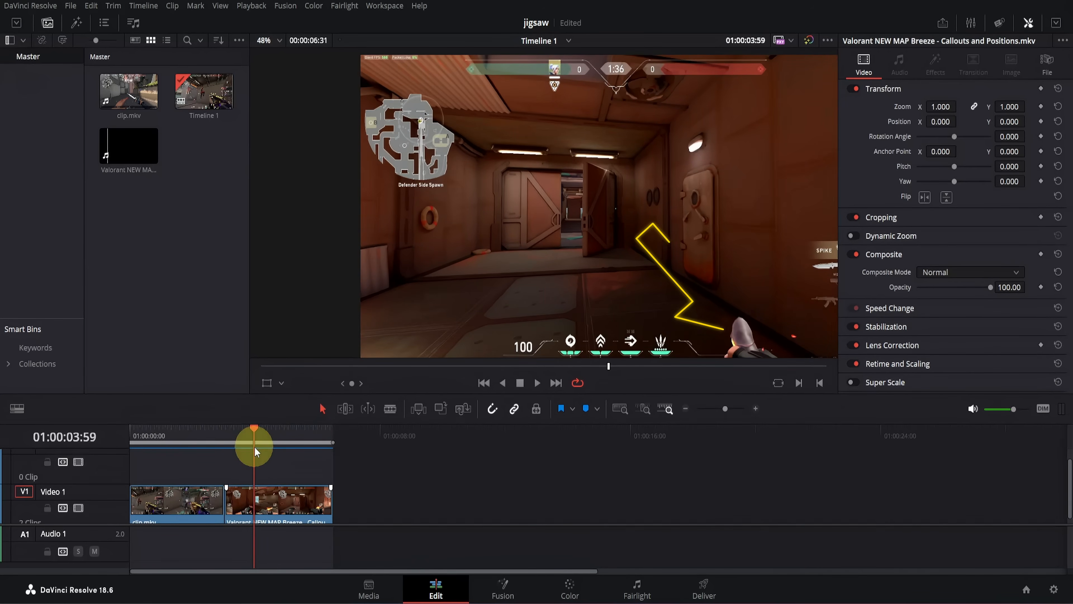
{"action": "key", "text": "Left"}
{"action": "key", "text": "Left"}
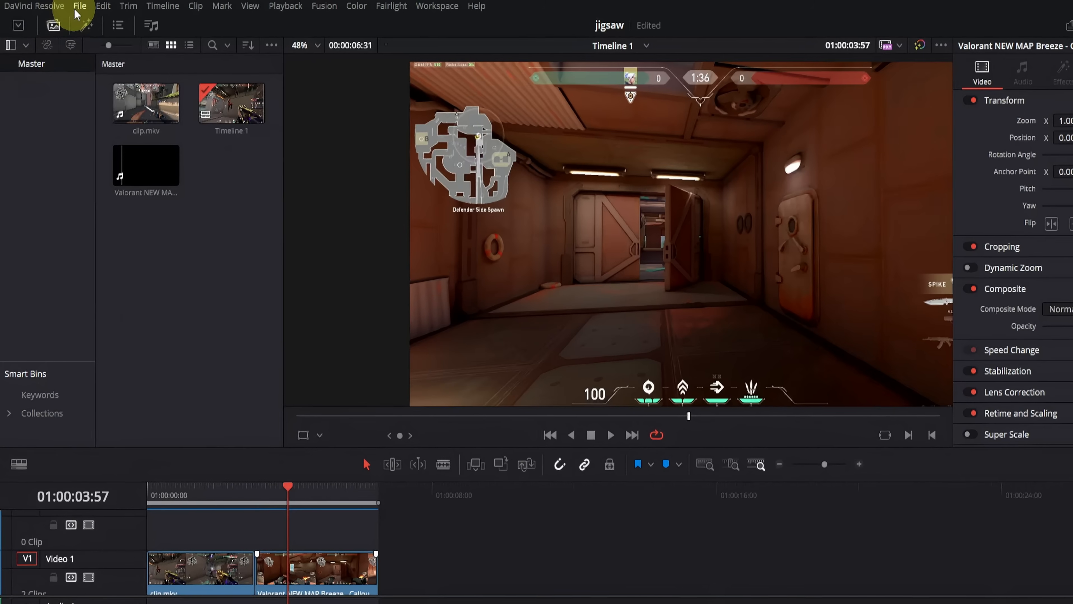
- Export the current frame as a PNG still named Still into the JIGSAW folder
{"action": "left_click", "coordinate": [76, 10]}
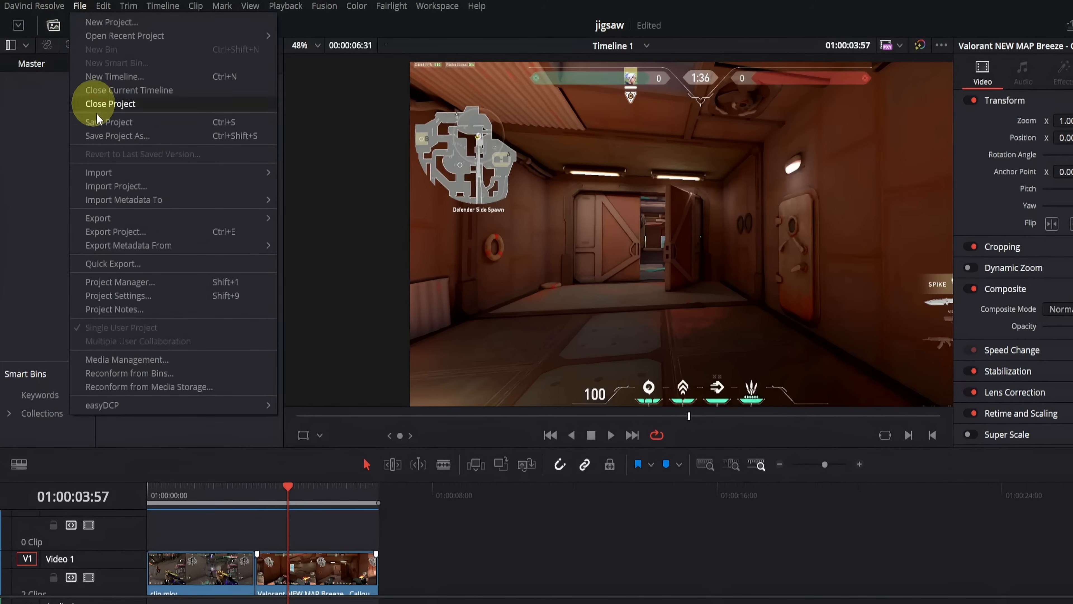
{"action": "mouse_move", "coordinate": [109, 217]}
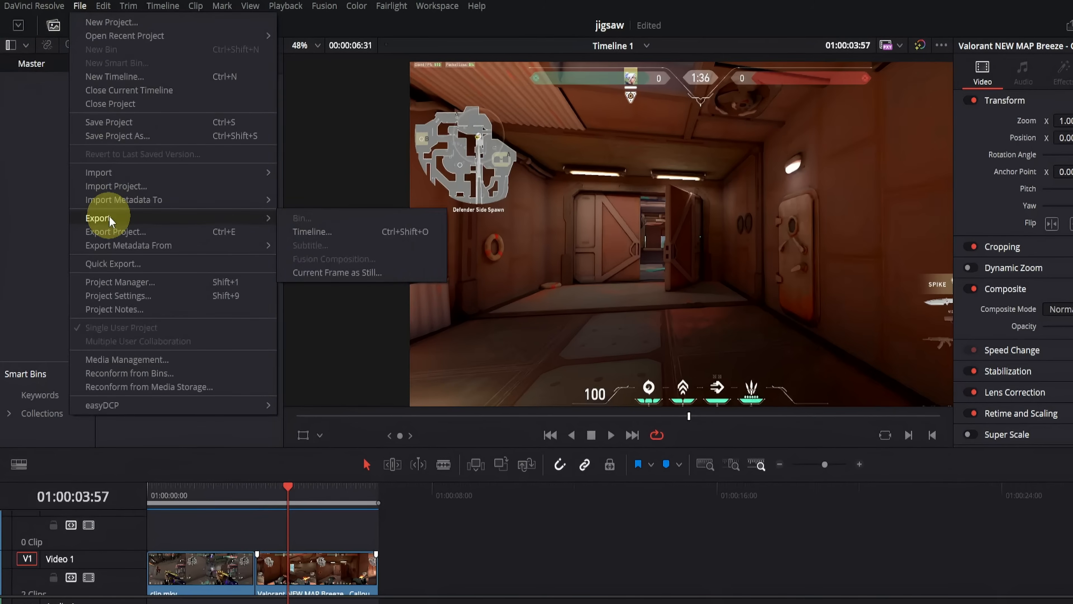
{"action": "left_click", "coordinate": [296, 272]}
{"action": "type", "text": "Still"}
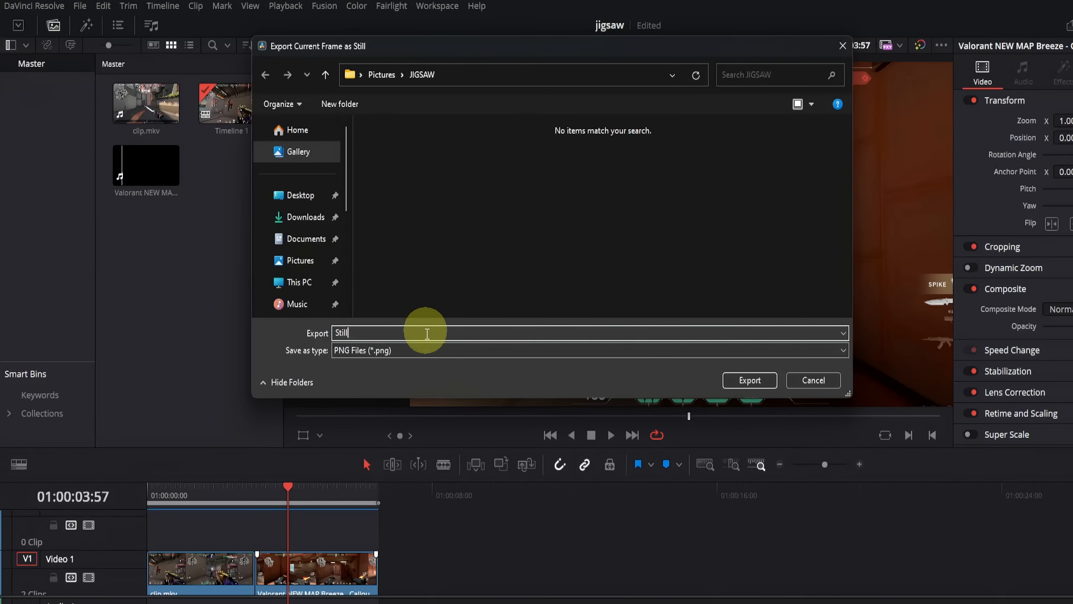
{"action": "left_click", "coordinate": [425, 350]}
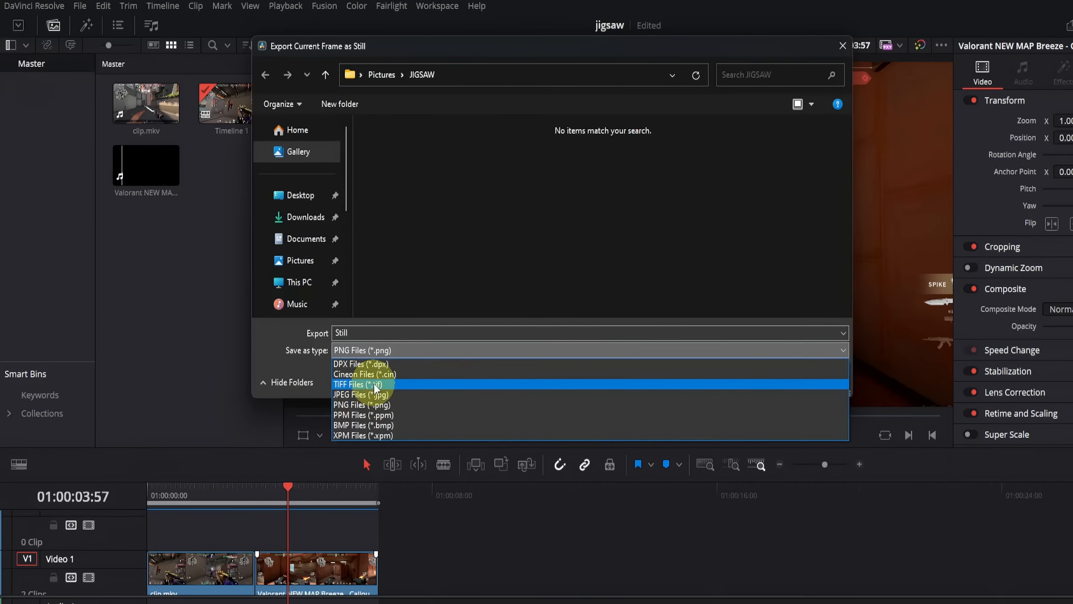
{"action": "left_click", "coordinate": [371, 405]}
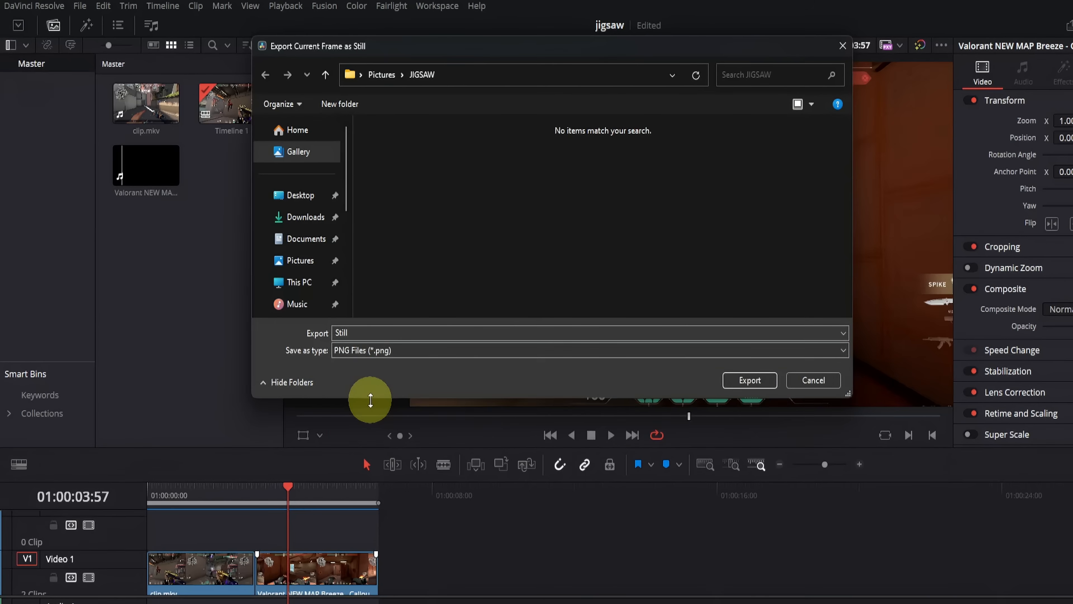
{"action": "key", "text": "Return"}
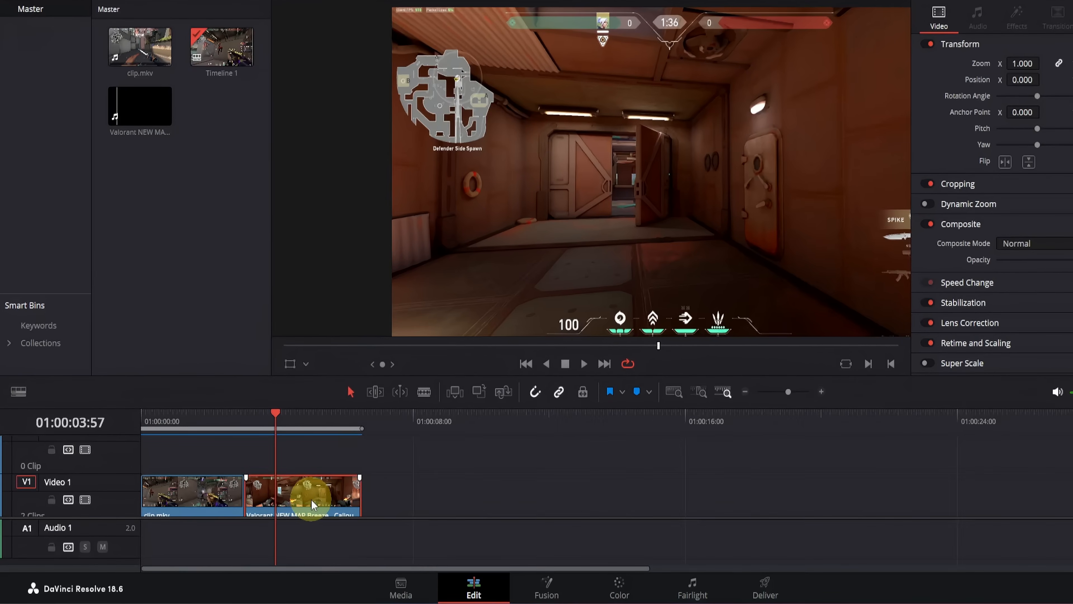
- Split the Valorant clip at the playhead and delete the portion before the cut, leaving a gap
{"action": "key", "text": "ctrl+b"}
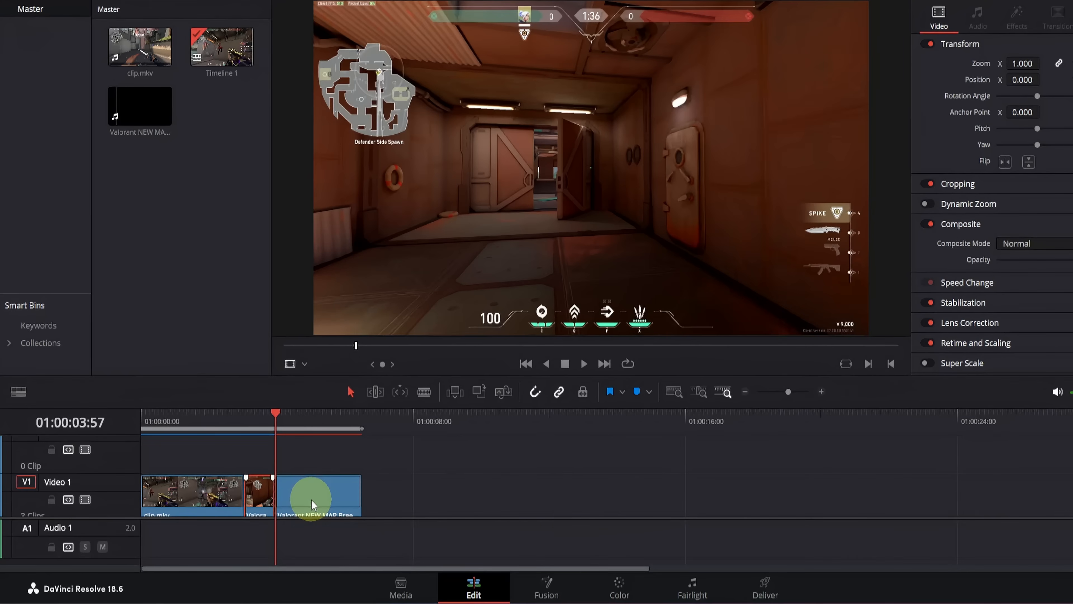
{"action": "key", "text": "Delete"}
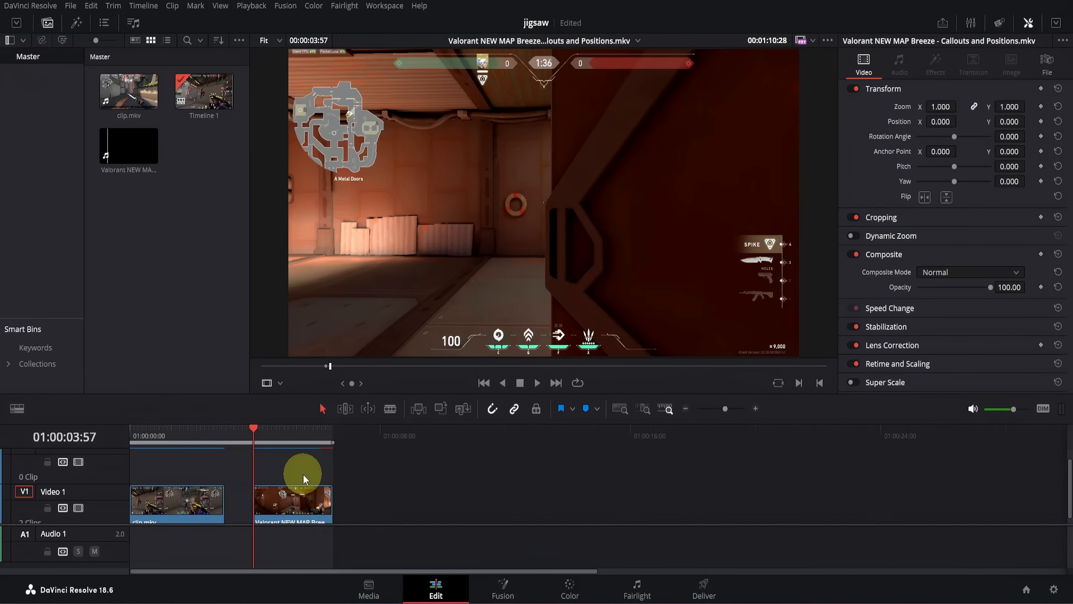
- Freeze clip.mkv from 01:00:02:14 onward and extend the frozen segment to the start of the Valorant clip
{"action": "left_click_drag", "start_coordinate": [254, 429], "coordinate": [200, 440]}
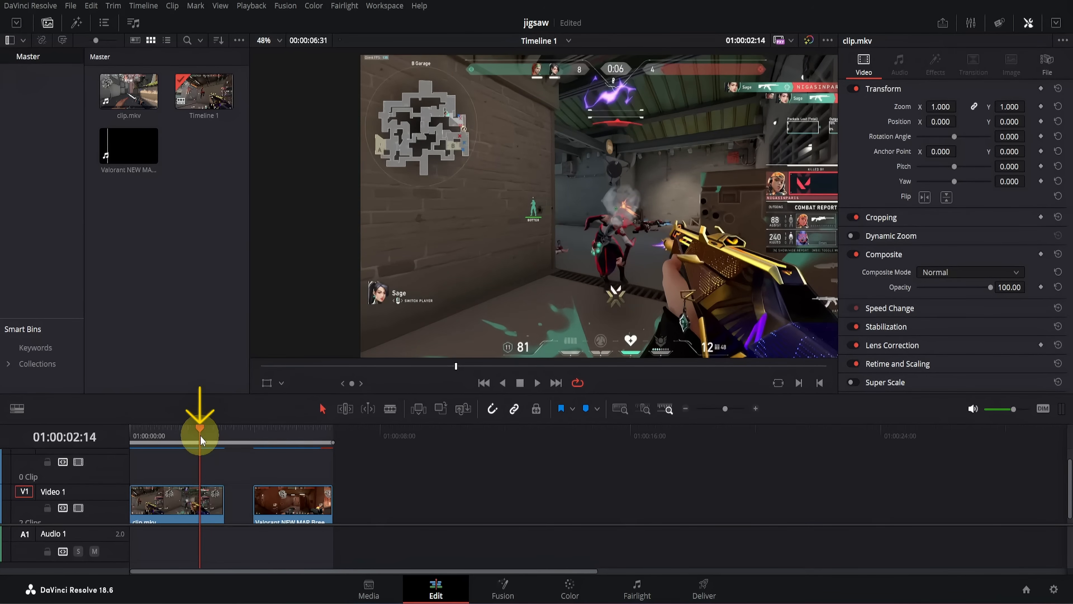
{"action": "left_click_drag", "start_coordinate": [201, 439], "coordinate": [200, 439]}
{"action": "left_click", "coordinate": [171, 502]}
{"action": "right_click", "coordinate": [171, 502]}
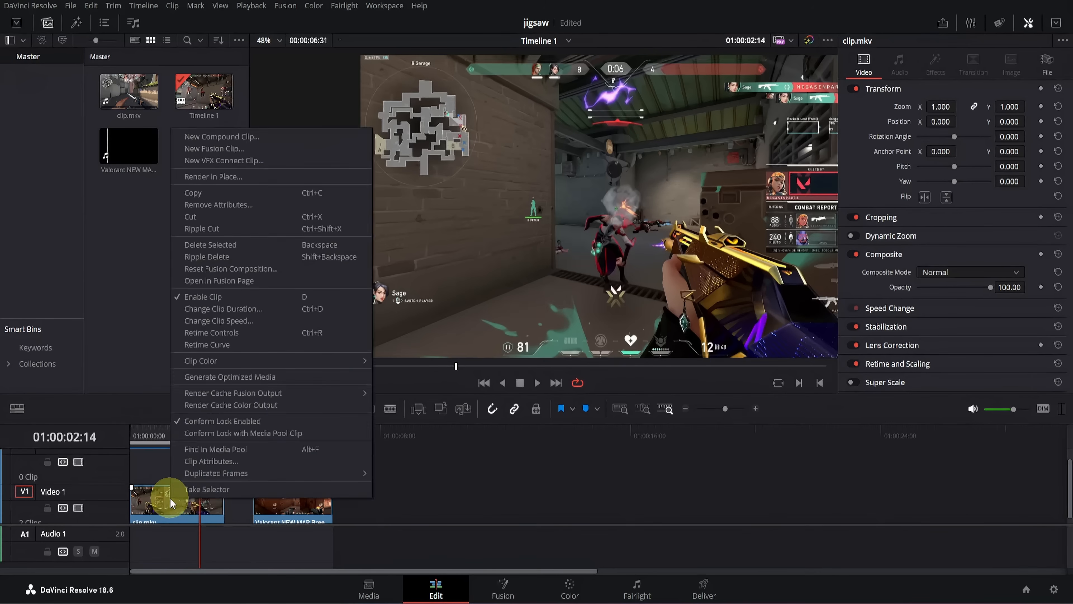
{"action": "left_click", "coordinate": [236, 321]}
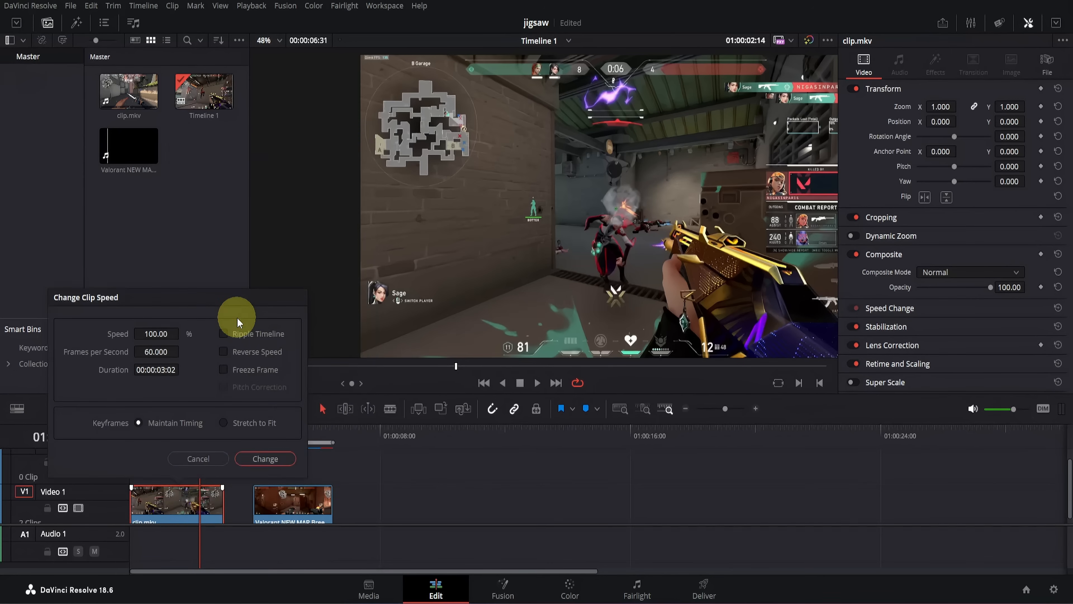
{"action": "left_click", "coordinate": [223, 370]}
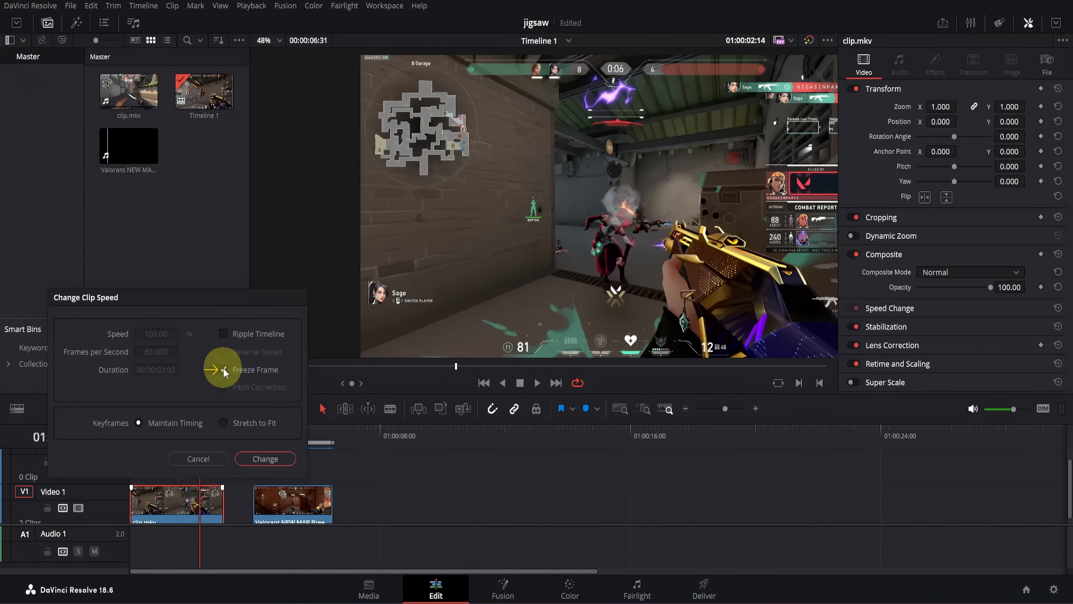
{"action": "left_click", "coordinate": [251, 458]}
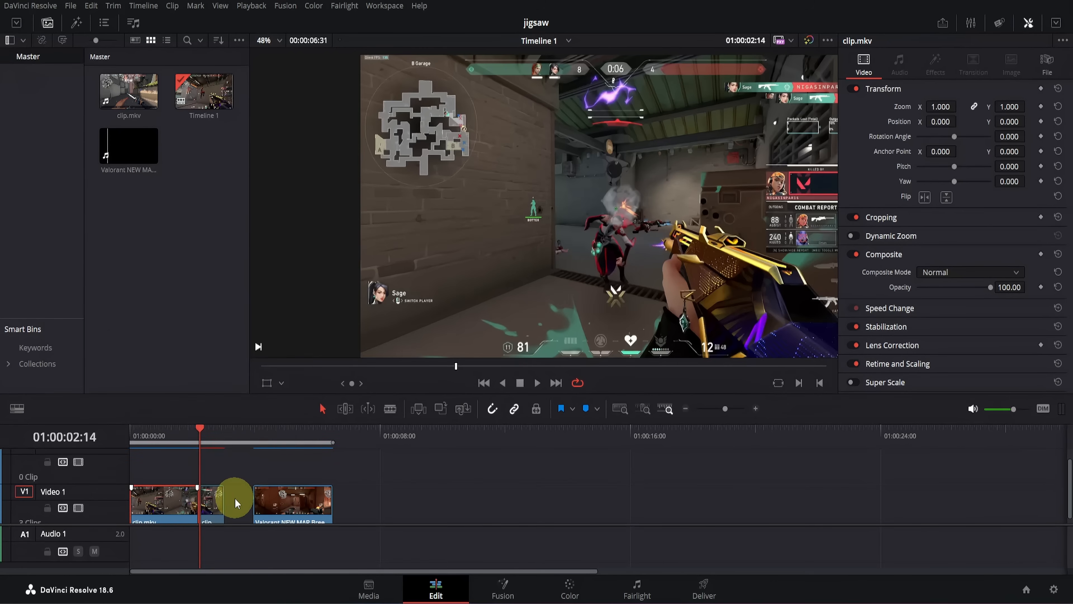
{"action": "left_click_drag", "start_coordinate": [223, 501], "coordinate": [246, 505]}
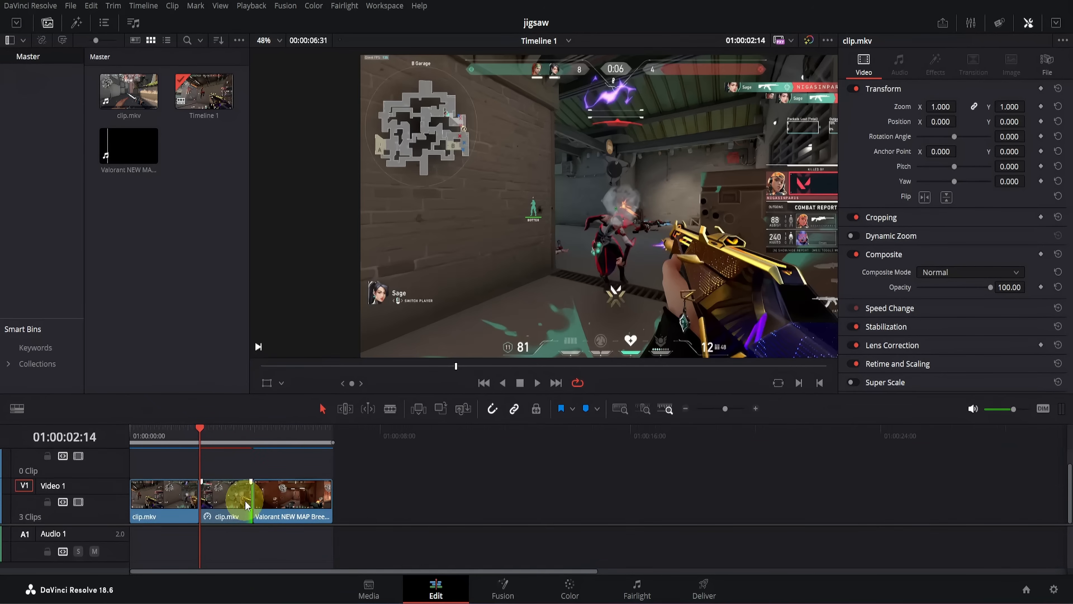
{"action": "left_click", "coordinate": [206, 428]}
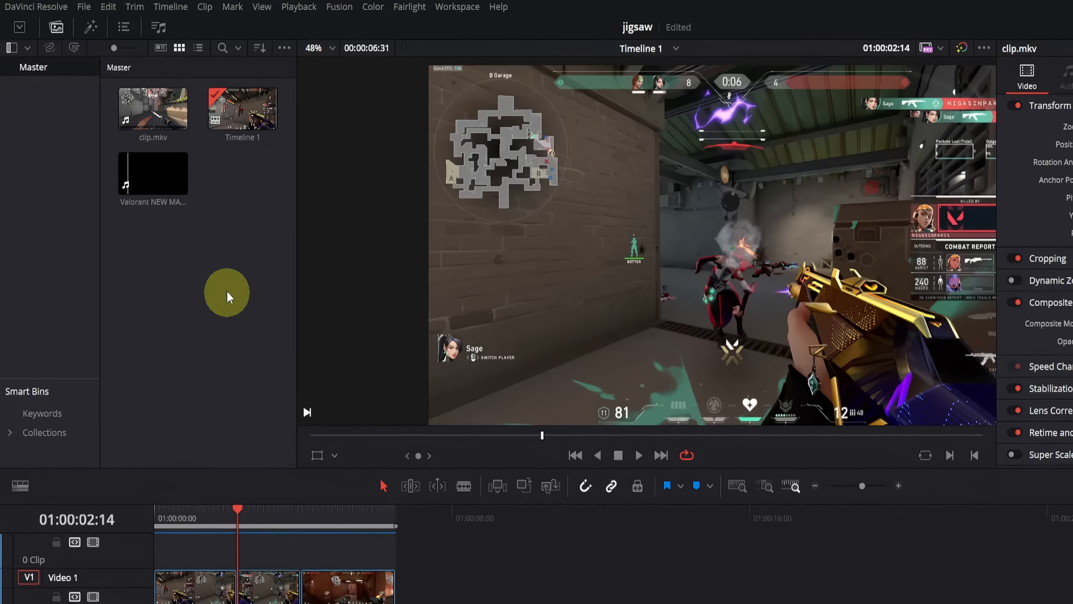
- Create a five-second Fusion composition and place it on the track above the frozen segment, starting at 01:00:02:14
{"action": "right_click", "coordinate": [222, 282]}
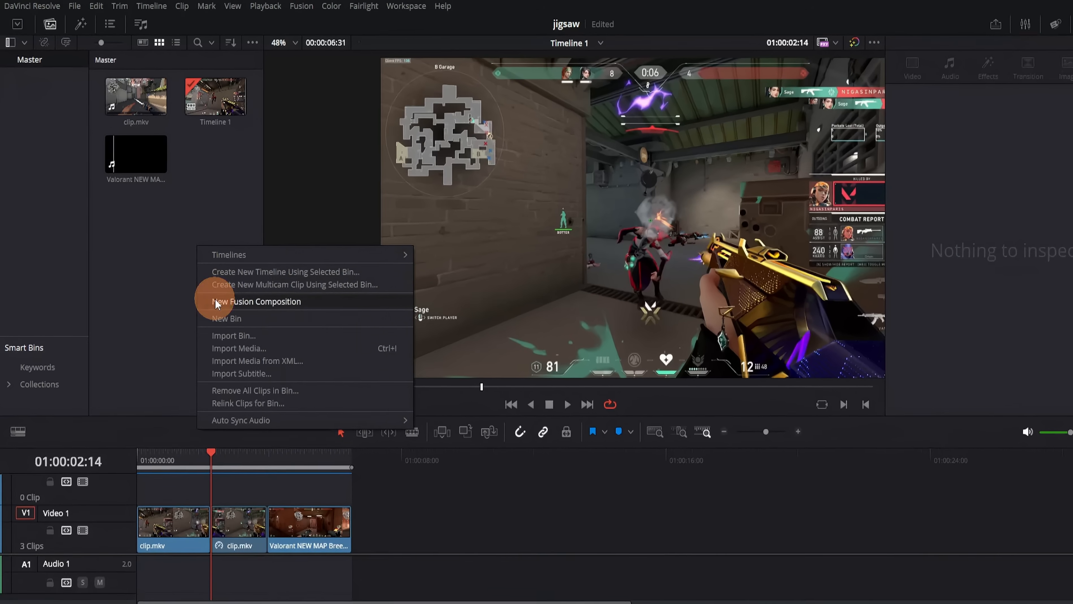
{"action": "left_click", "coordinate": [246, 343]}
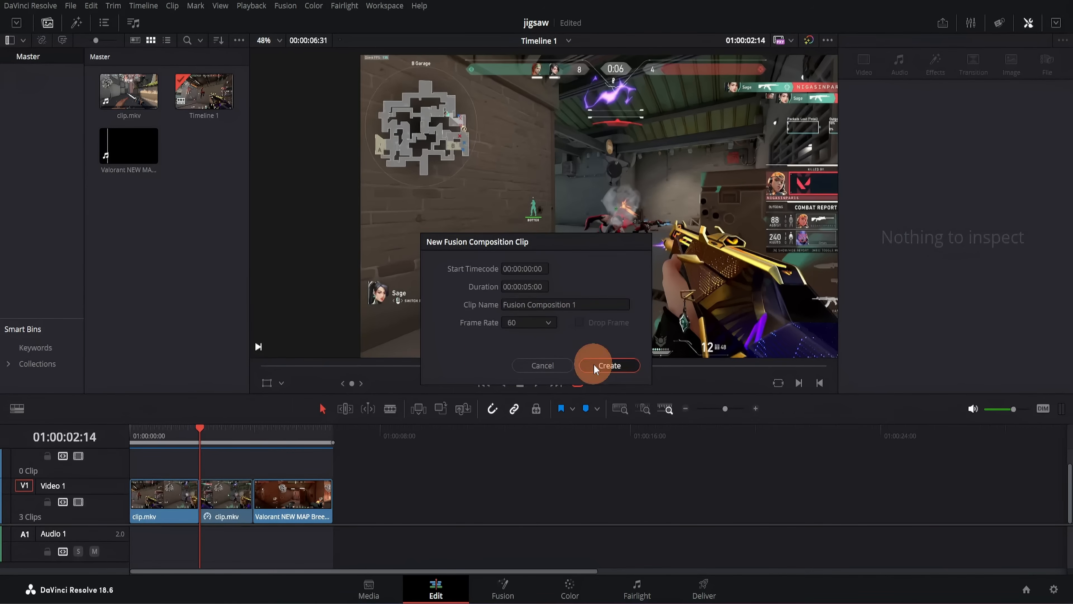
{"action": "left_click", "coordinate": [608, 366]}
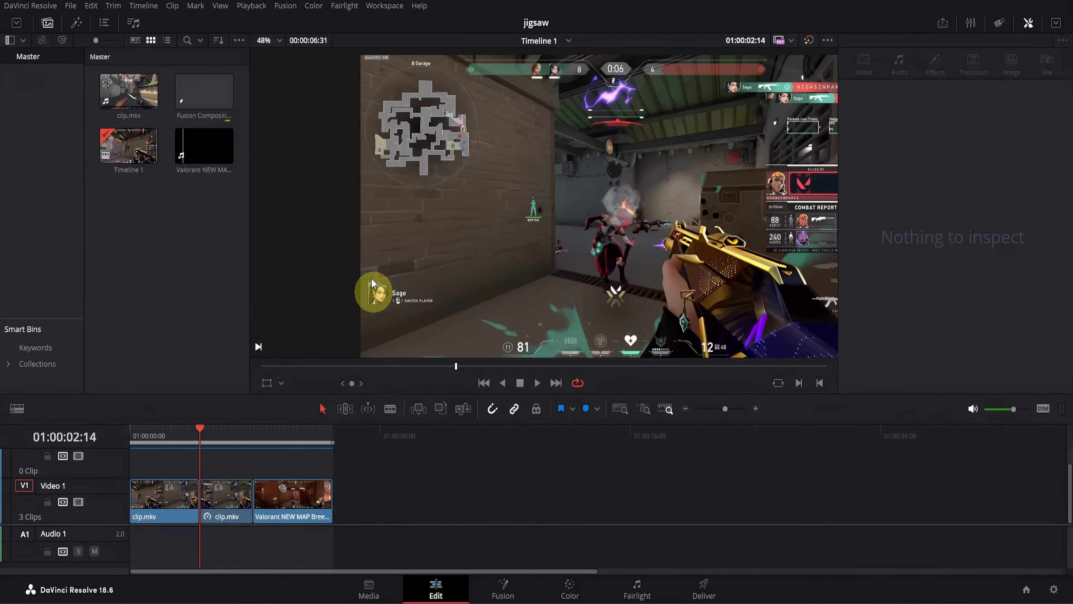
{"action": "left_click", "coordinate": [196, 98]}
{"action": "left_click_drag", "start_coordinate": [195, 97], "coordinate": [280, 461]}
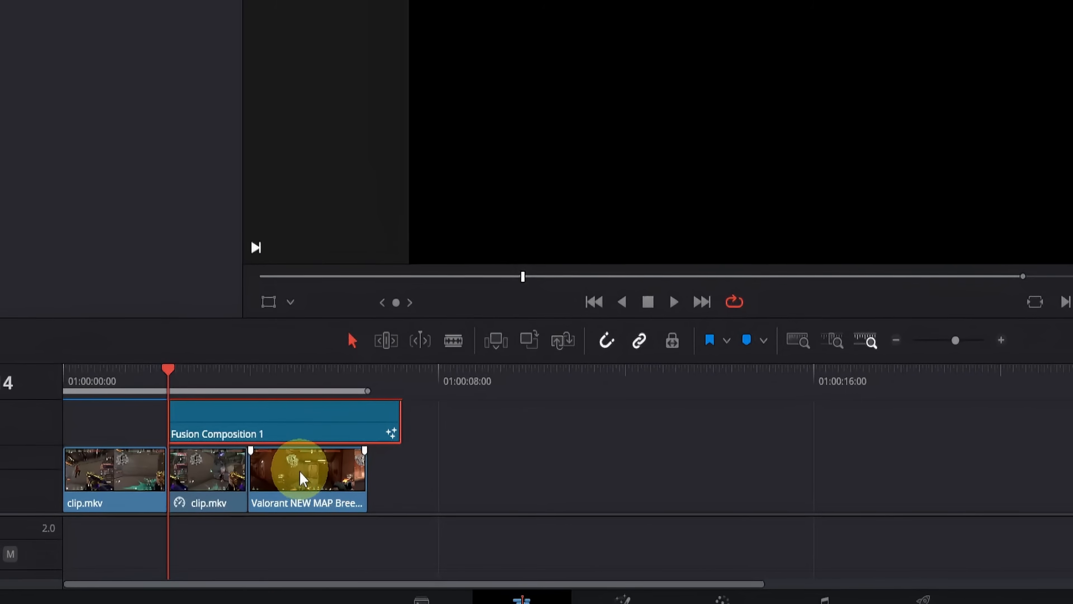
- Move the Valorant clip to the end of the Fusion composition and extend the frozen segment to meet it
{"action": "left_click_drag", "start_coordinate": [302, 477], "coordinate": [451, 482]}
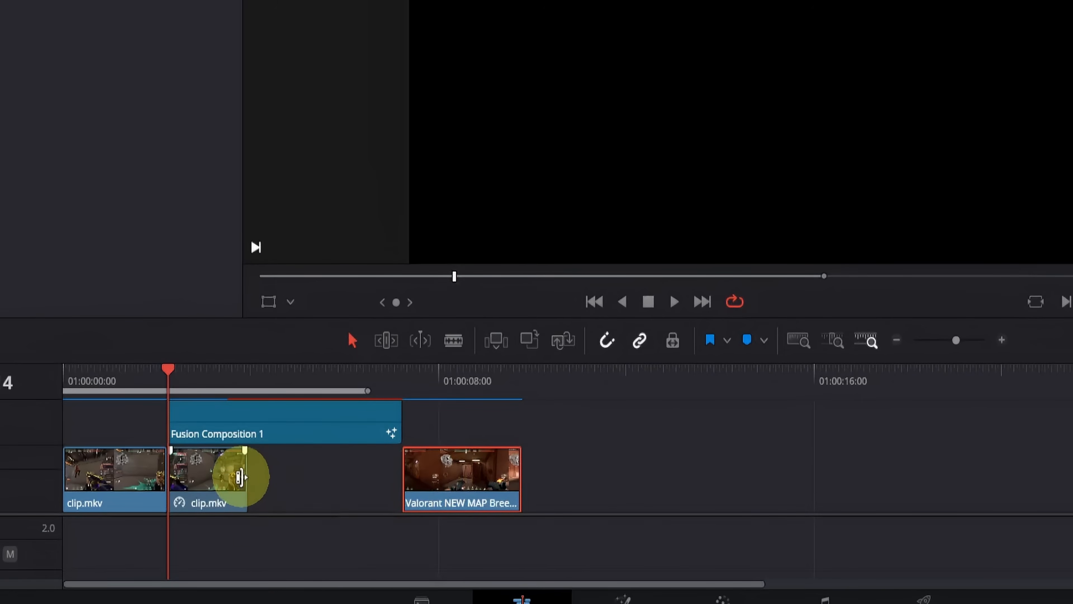
{"action": "left_click_drag", "start_coordinate": [240, 477], "coordinate": [383, 478]}
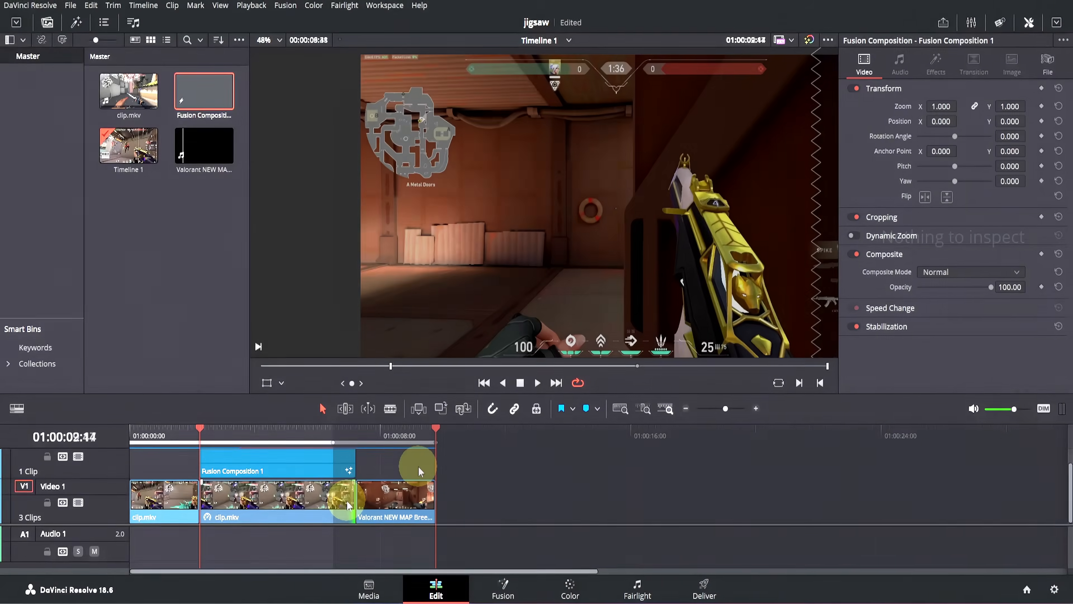
{"action": "key", "text": "End"}
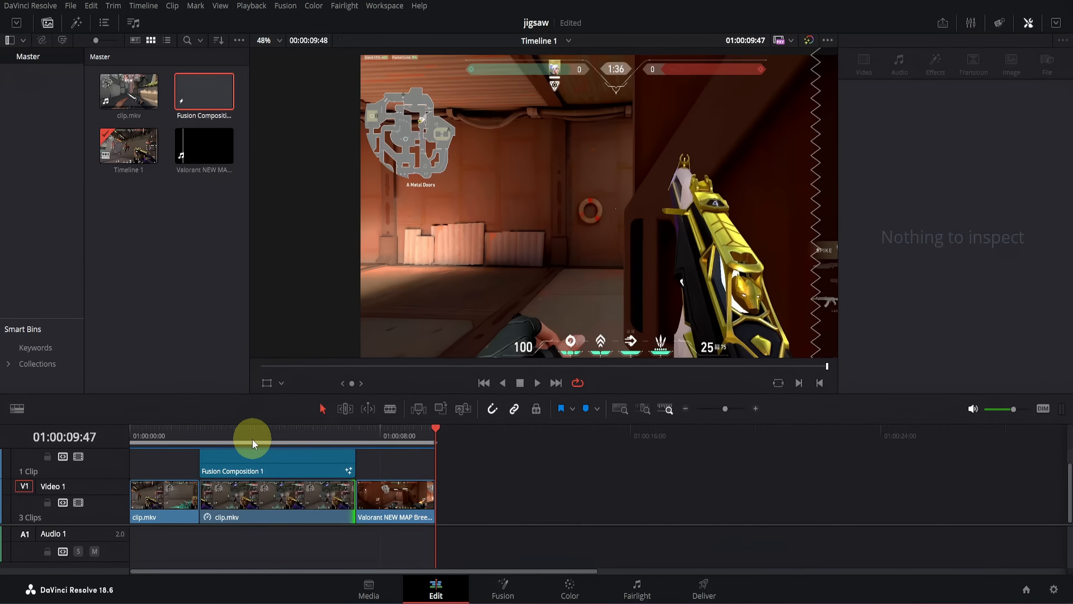
- Open Fusion Composition 1 in the Fusion page and move MediaOut1 well away to make room for other nodes
{"action": "left_click", "coordinate": [239, 432]}
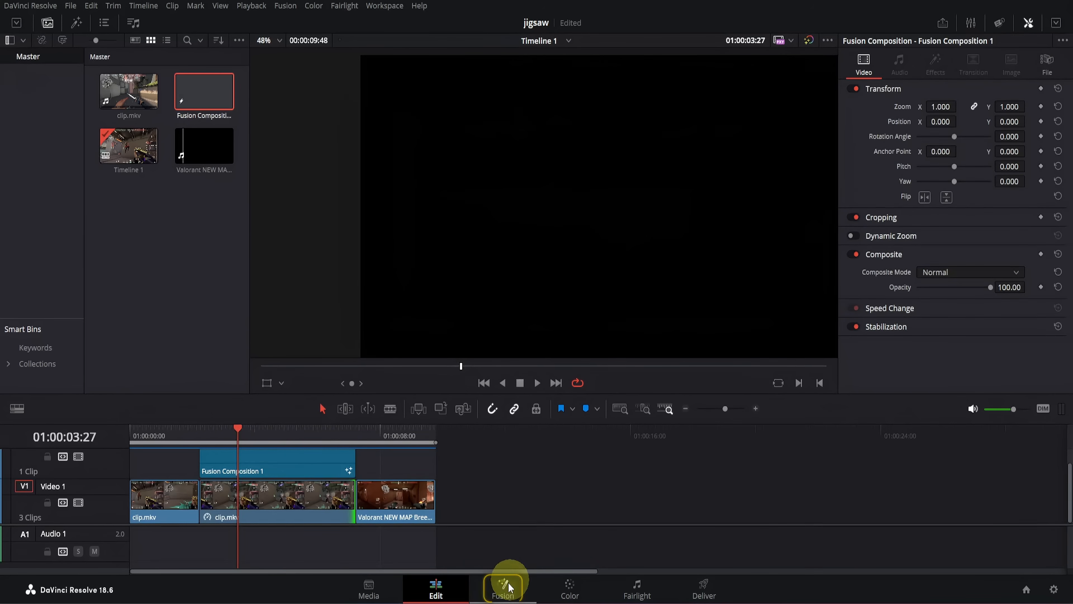
{"action": "left_click", "coordinate": [503, 592]}
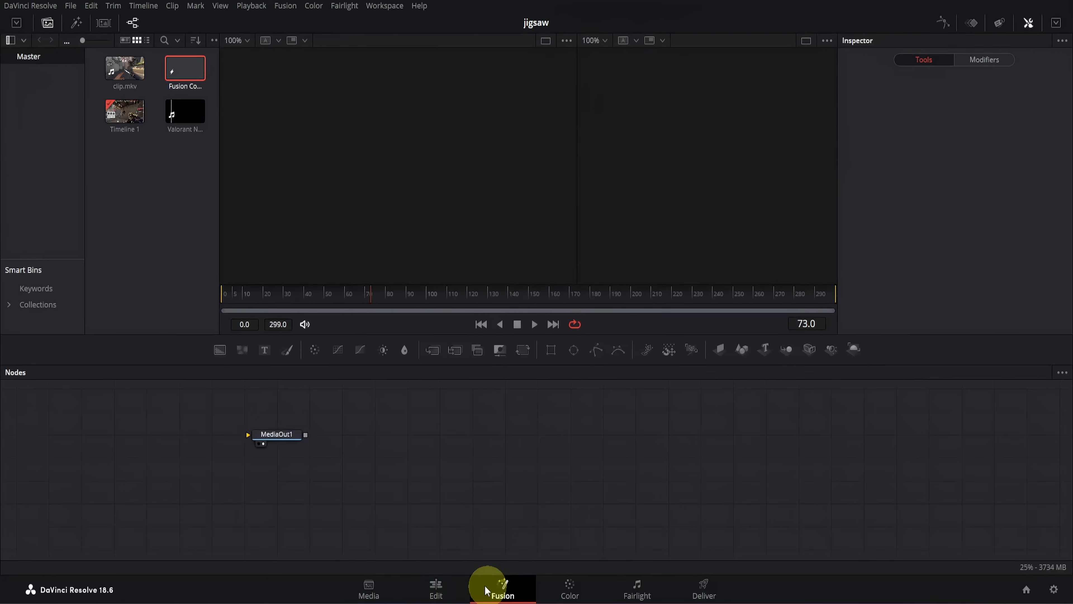
{"action": "left_click_drag", "start_coordinate": [277, 438], "coordinate": [850, 477]}
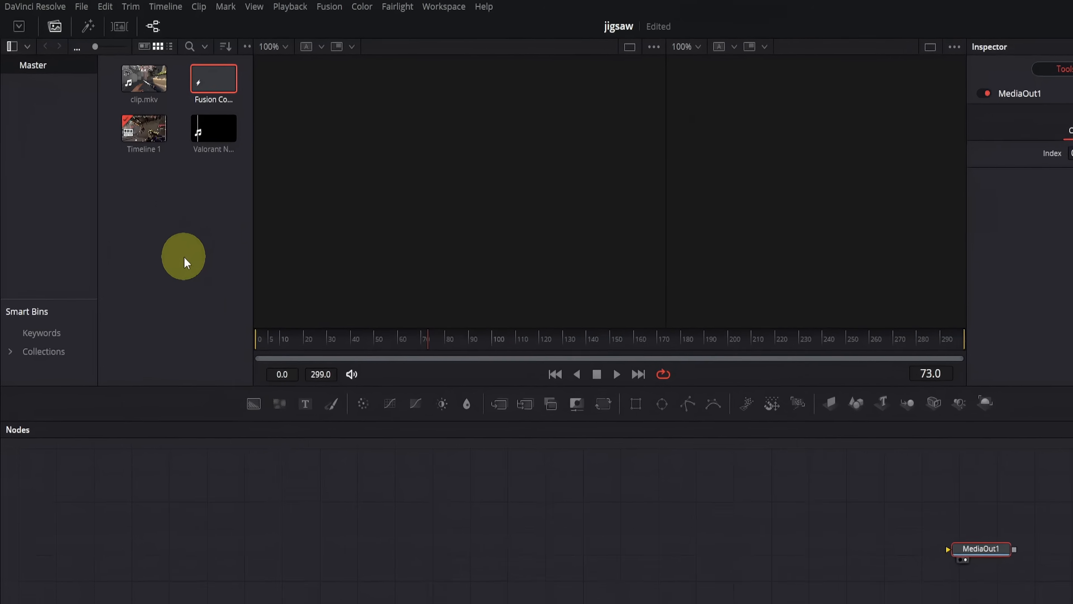
- Import Still.png from the JIGSAW folder into the media pool
{"action": "left_click", "coordinate": [185, 260]}
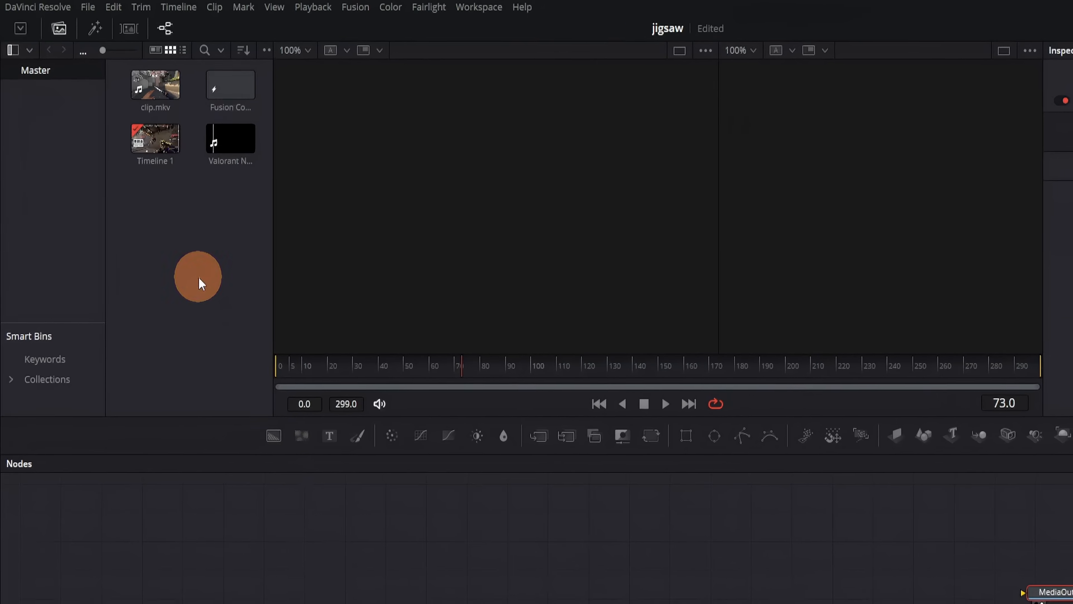
{"action": "key", "text": "ctrl+i"}
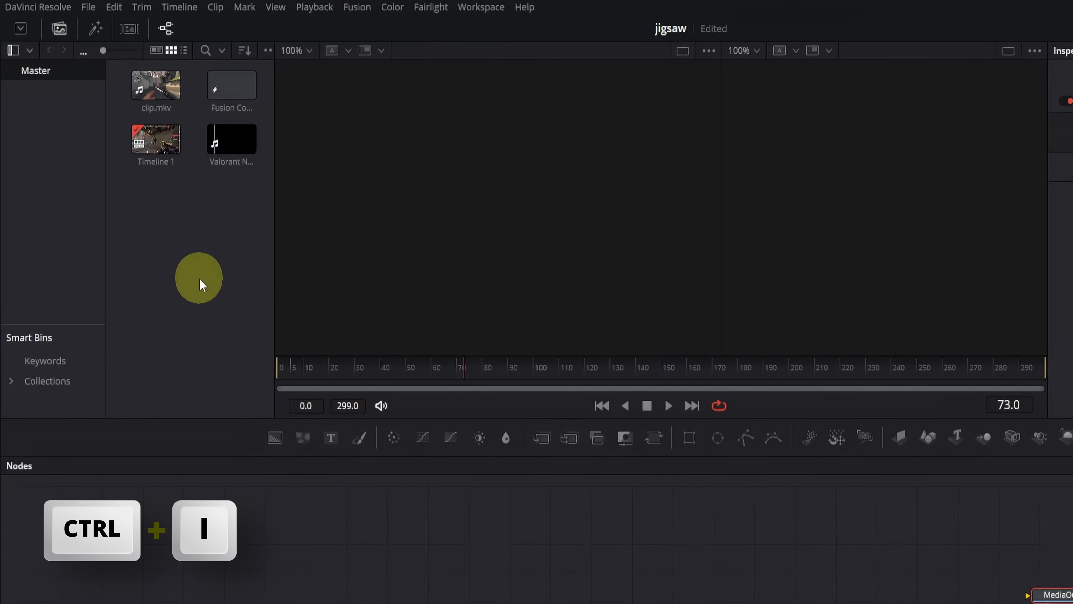
{"action": "left_click", "coordinate": [426, 196]}
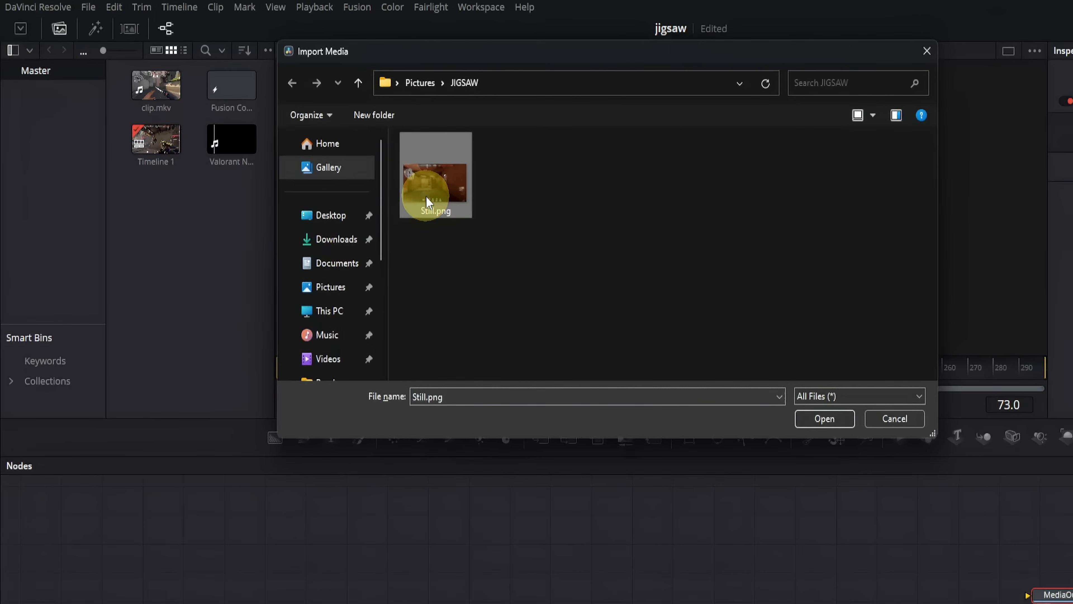
{"action": "double_click", "coordinate": [426, 199]}
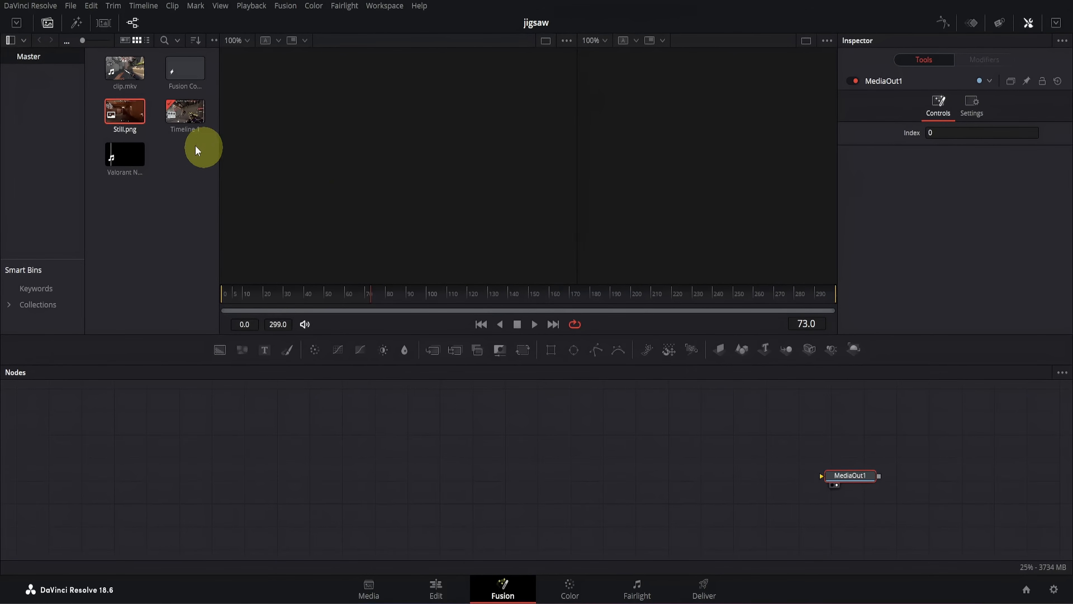
- Add Still.png to the node graph and connect its output to MediaOut1
{"action": "left_click_drag", "start_coordinate": [121, 112], "coordinate": [230, 480]}
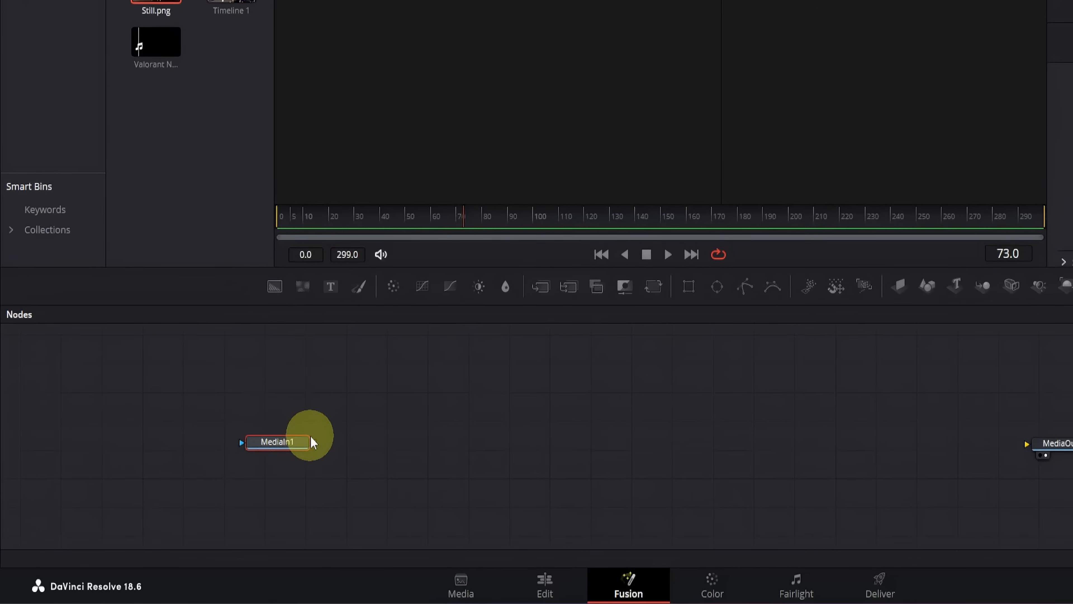
{"action": "mouse_move", "coordinate": [314, 443]}
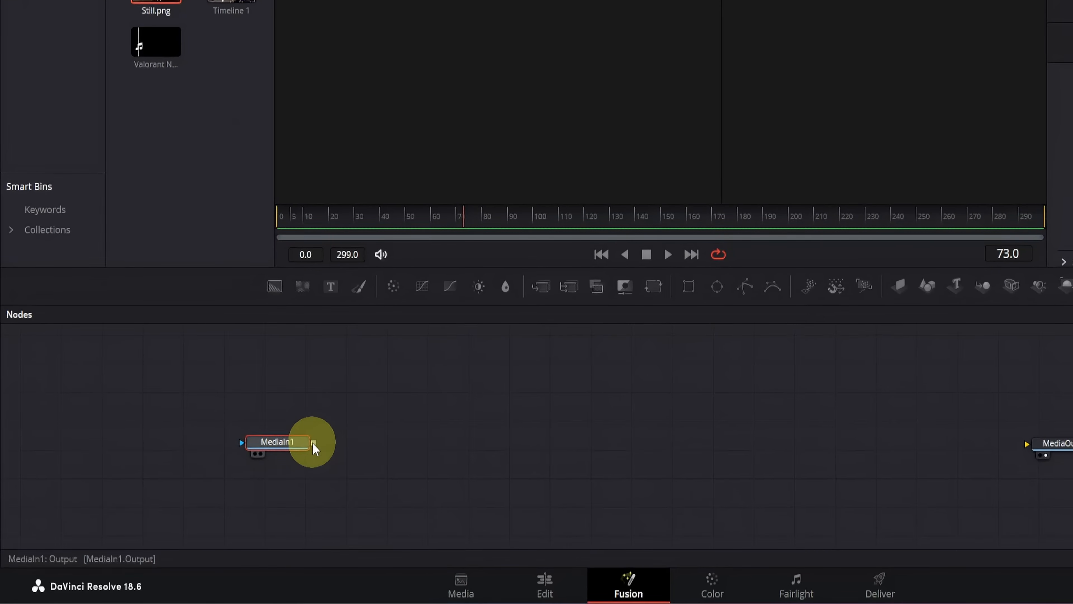
{"action": "left_click_drag", "start_coordinate": [314, 443], "coordinate": [1013, 461]}
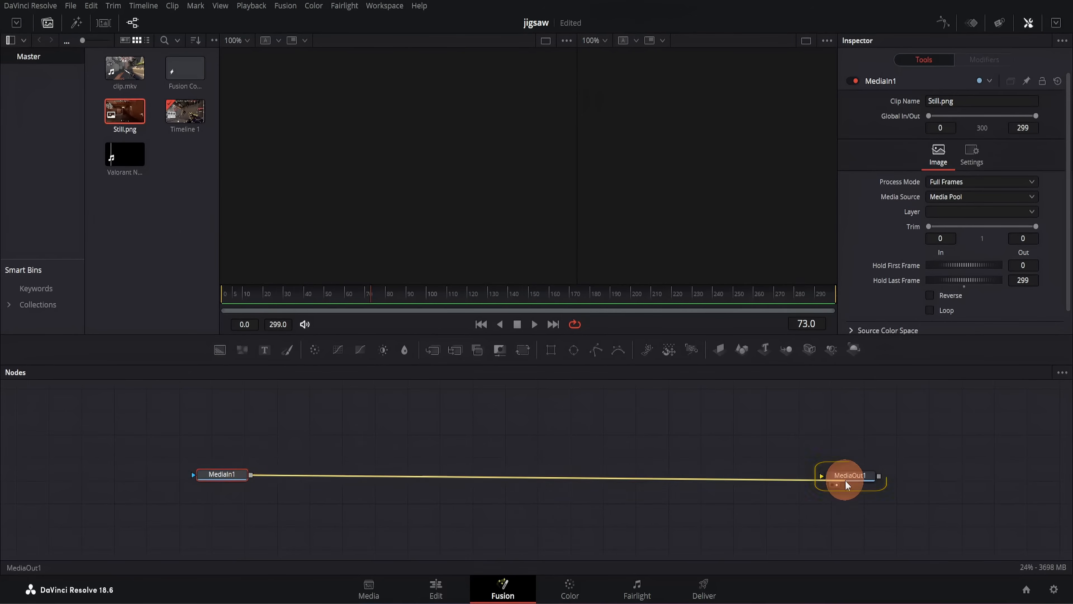
- Show MediaOut1 in the second viewer and switch to a single-viewer layout
{"action": "left_click_drag", "start_coordinate": [846, 484], "coordinate": [841, 481]}
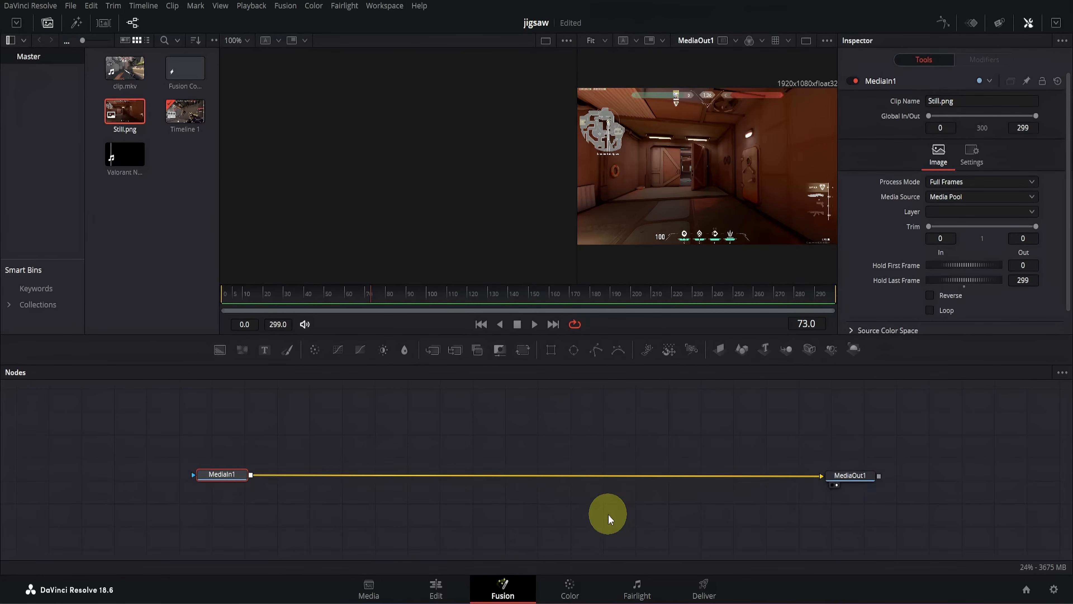
{"action": "left_click", "coordinate": [608, 518]}
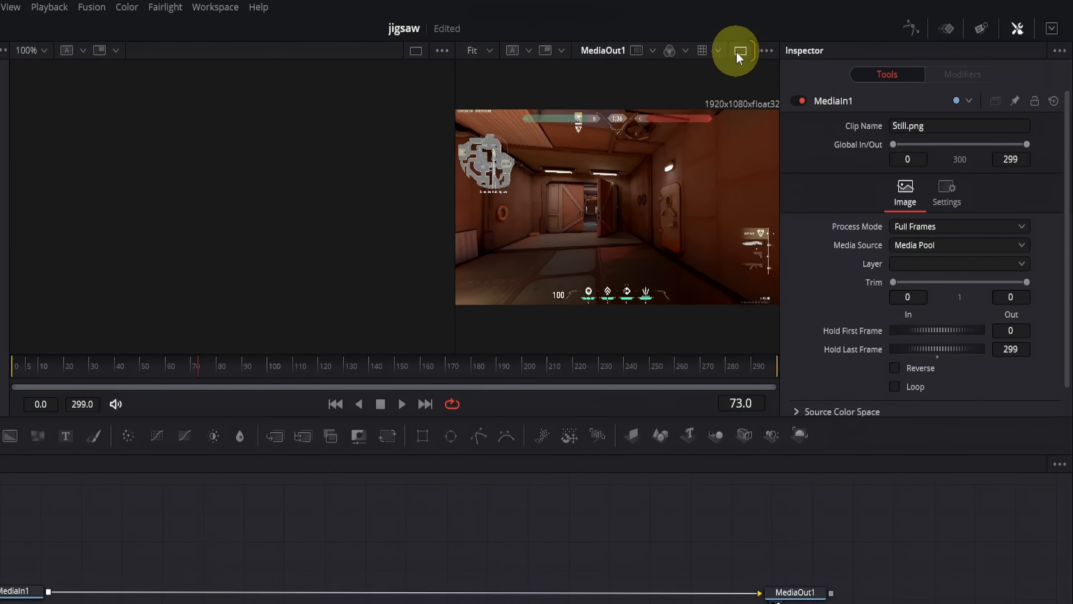
{"action": "left_click", "coordinate": [740, 53]}
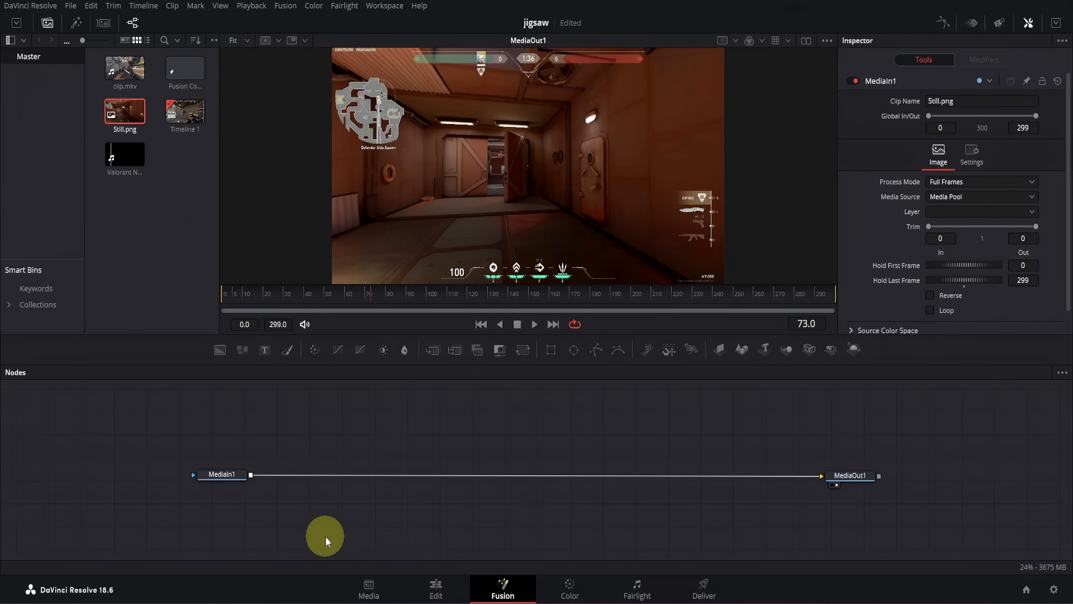
- Insert a Blur node after MediaIn1 and set its blur size to 15.7
{"action": "left_click", "coordinate": [237, 478]}
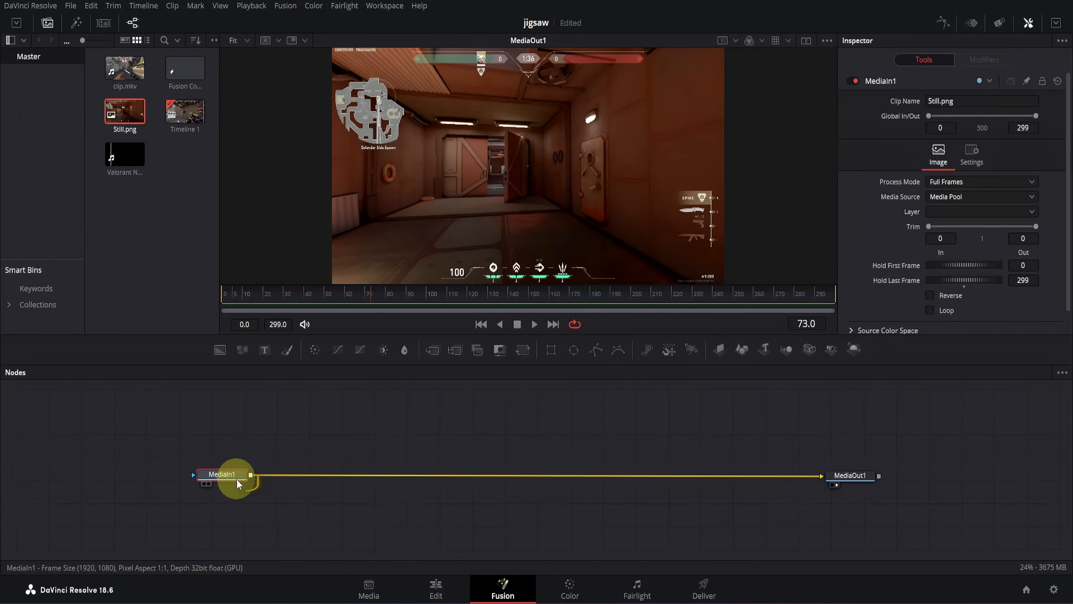
{"action": "left_click", "coordinate": [404, 350]}
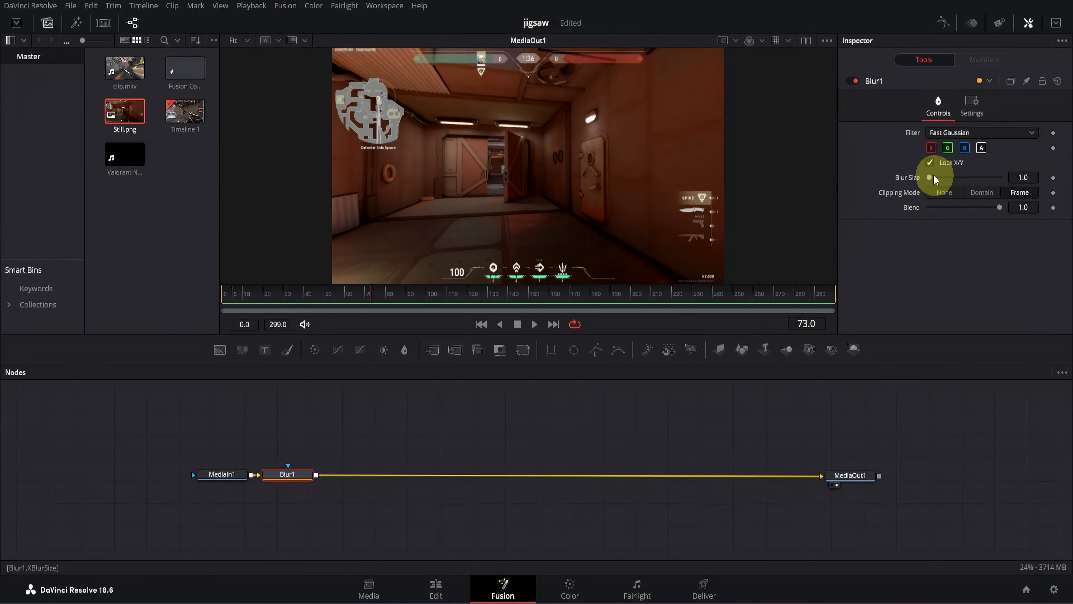
{"action": "left_click_drag", "start_coordinate": [928, 177], "coordinate": [939, 177]}
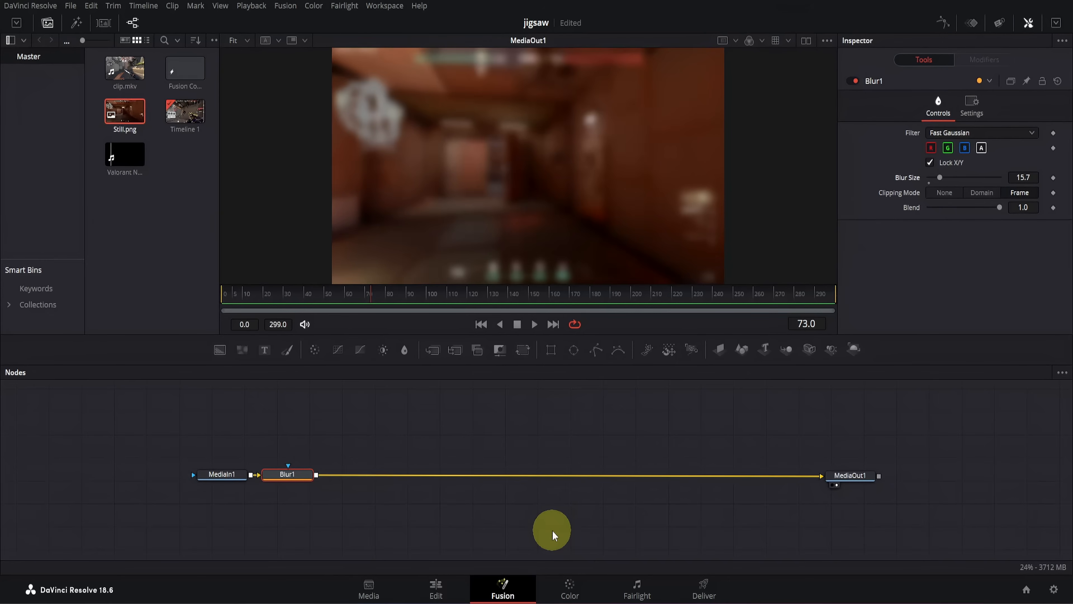
- Duplicate MediaIn1 above the node chain and merge the copy over the output of Blur1
{"action": "left_click", "coordinate": [213, 475]}
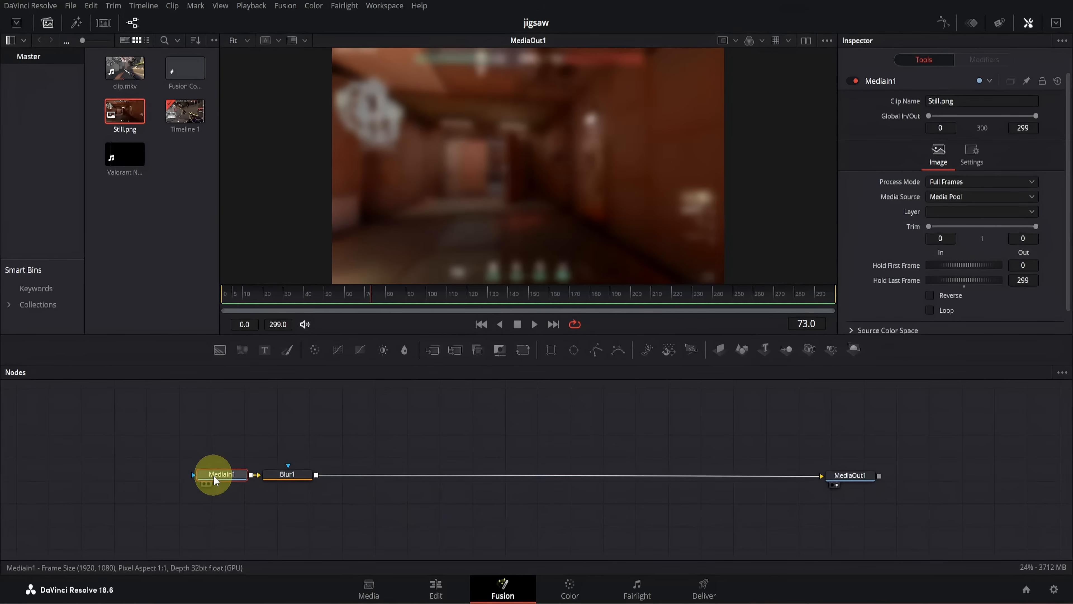
{"action": "key", "text": "ctrl+c"}
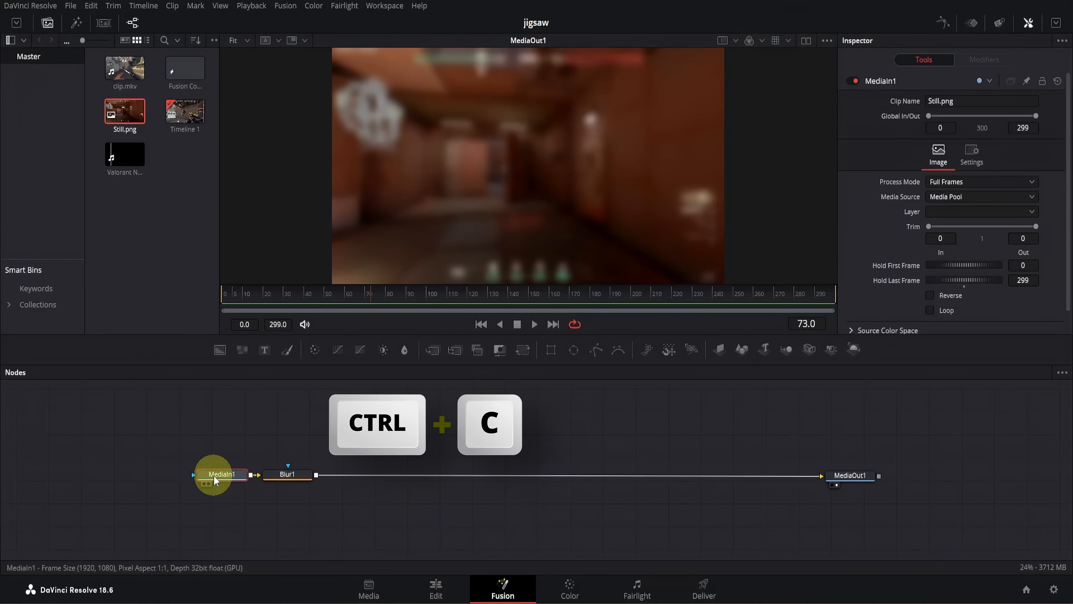
{"action": "right_click", "coordinate": [369, 429]}
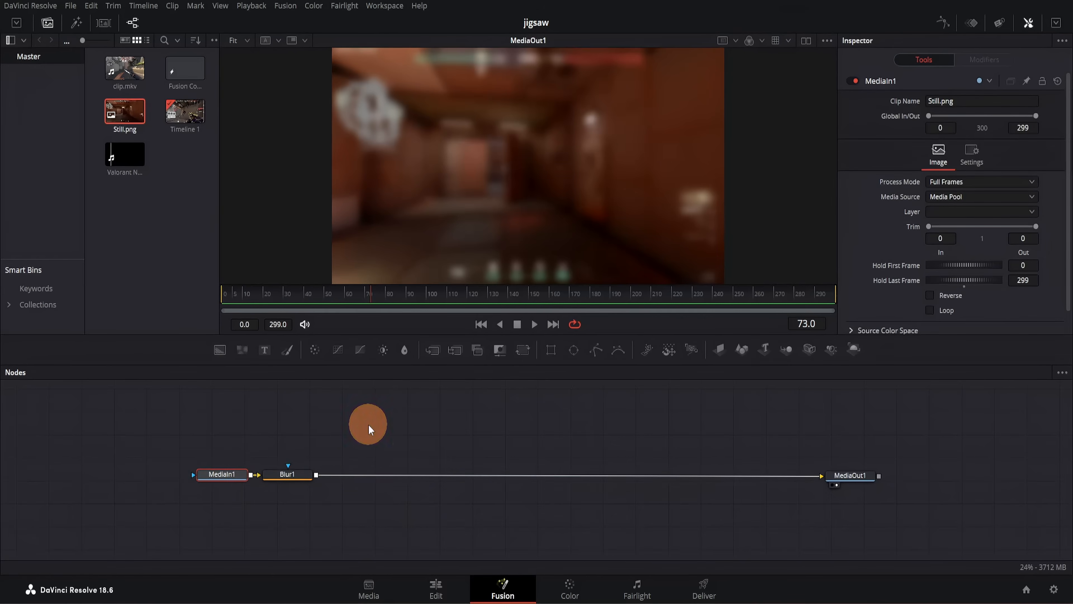
{"action": "left_click", "coordinate": [368, 429]}
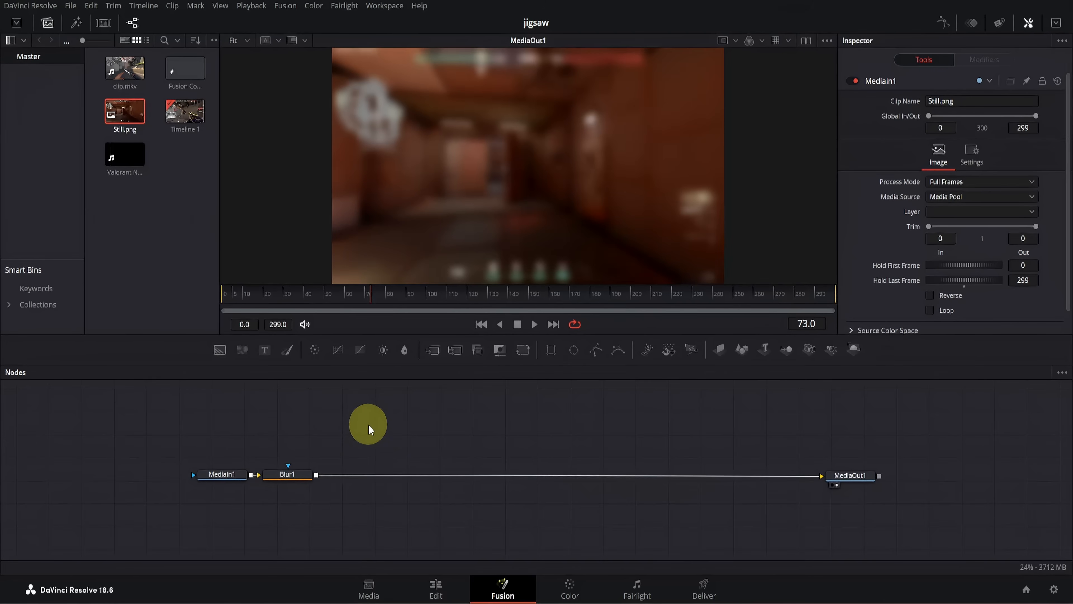
{"action": "key", "text": "ctrl+v"}
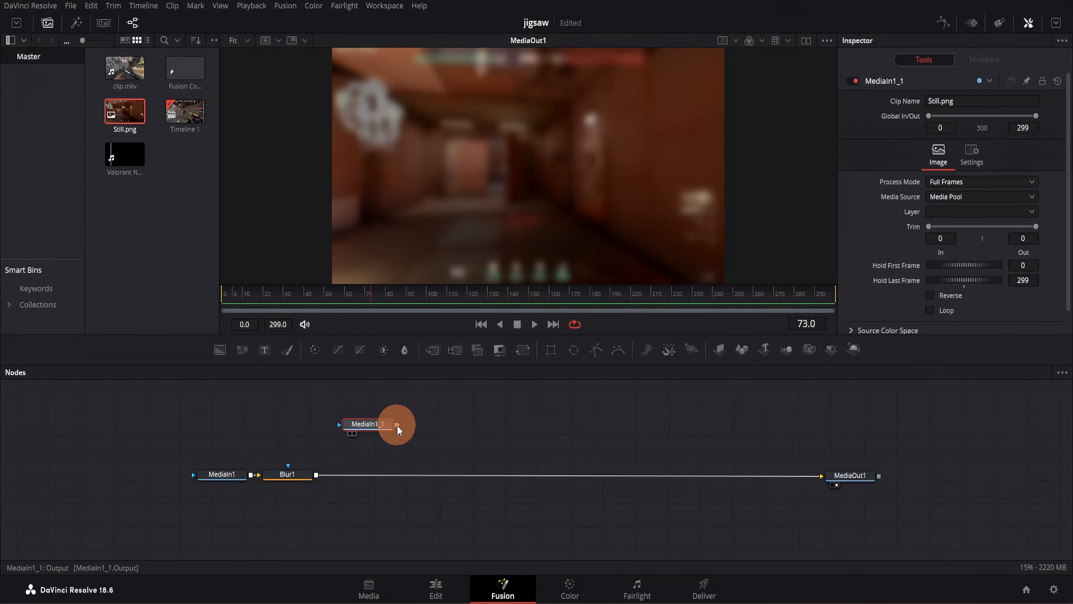
{"action": "left_click_drag", "start_coordinate": [397, 425], "coordinate": [317, 476]}
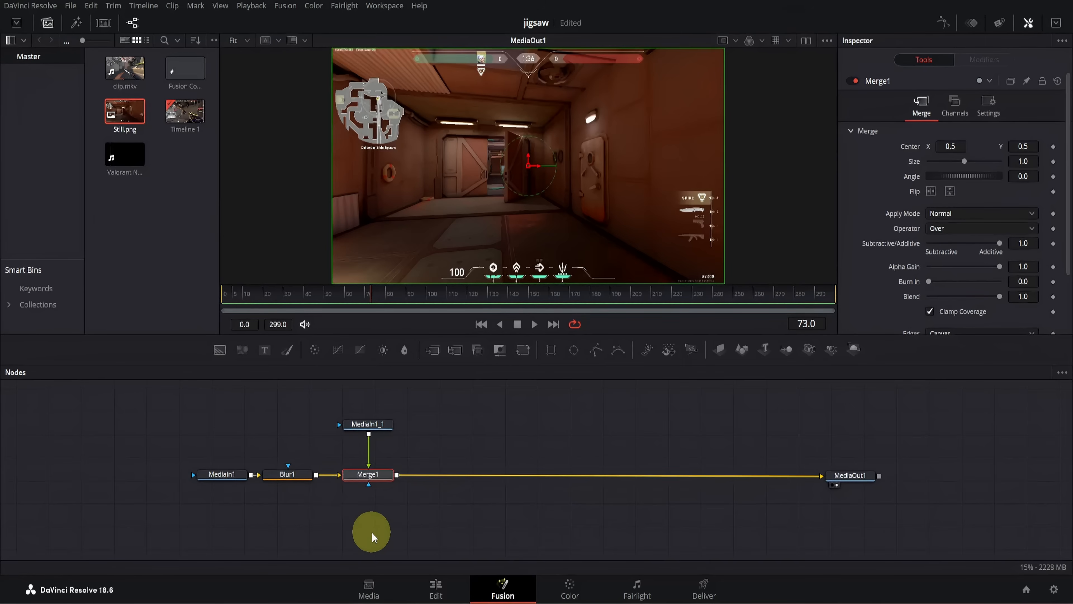
- Add a Polygon mask to the duplicated still node, MediaIn1_1
{"action": "left_click", "coordinate": [378, 429]}
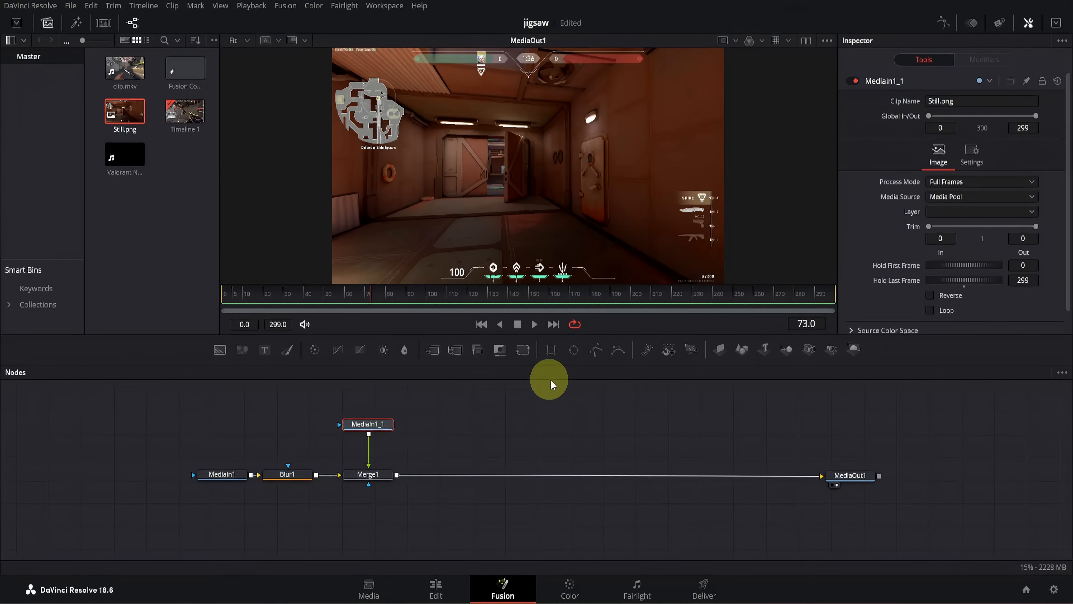
{"action": "left_click", "coordinate": [597, 352]}
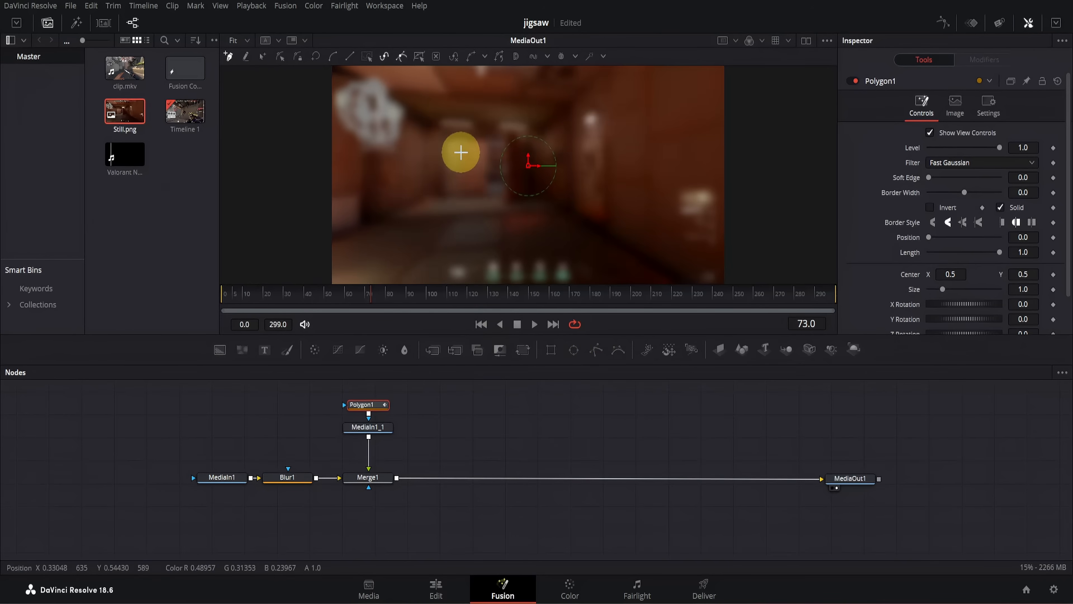
{"action": "left_click", "coordinate": [461, 151]}
{"action": "left_click", "coordinate": [463, 210]}
{"action": "left_click", "coordinate": [464, 239]}
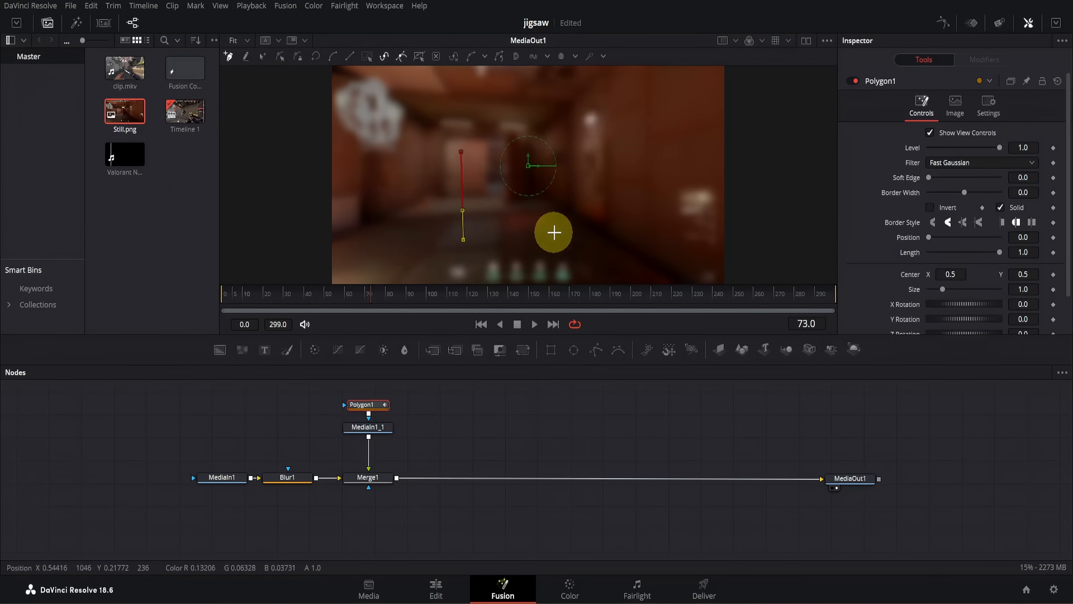
{"action": "left_click", "coordinate": [561, 231]}
{"action": "left_click", "coordinate": [566, 175]}
{"action": "left_click", "coordinate": [569, 148]}
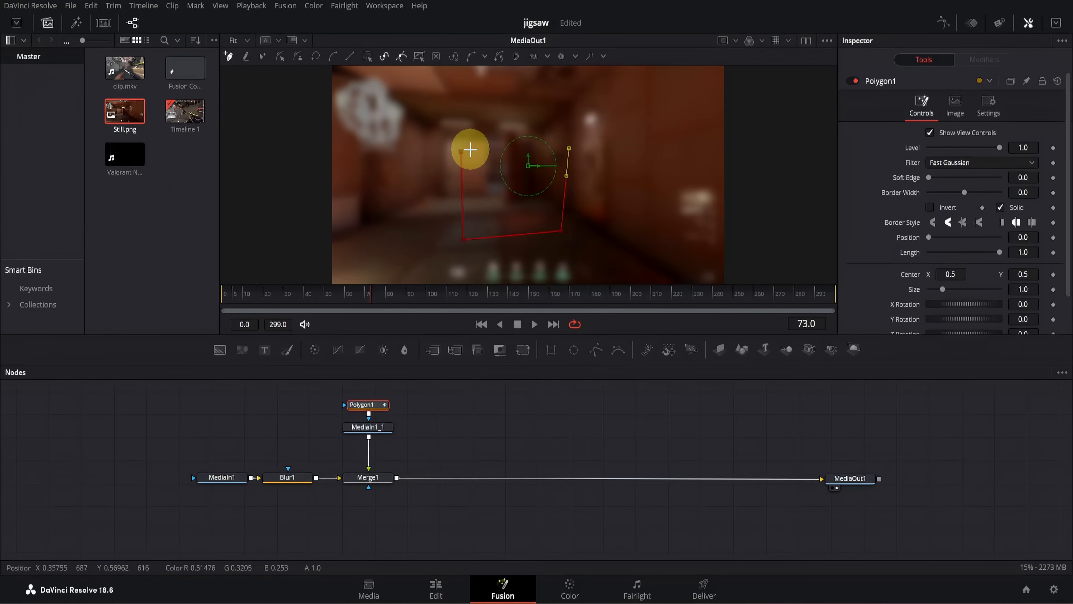
{"action": "left_click_drag", "start_coordinate": [464, 150], "coordinate": [463, 168]}
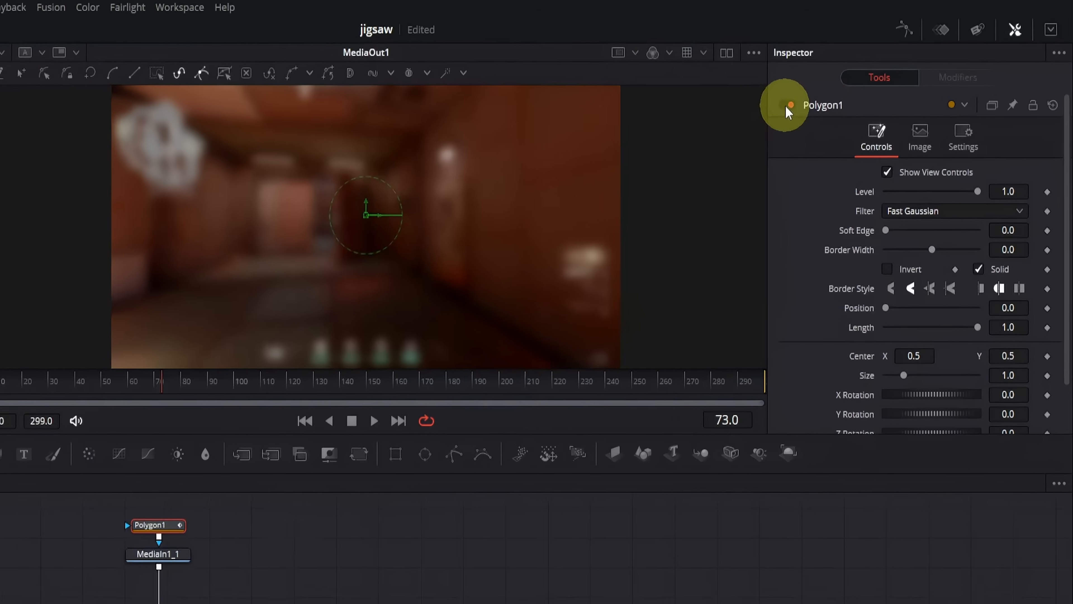
- Disable the Polygon1 mask and move it together with MediaIn1_1 closer to Merge1
{"action": "left_click", "coordinate": [786, 105]}
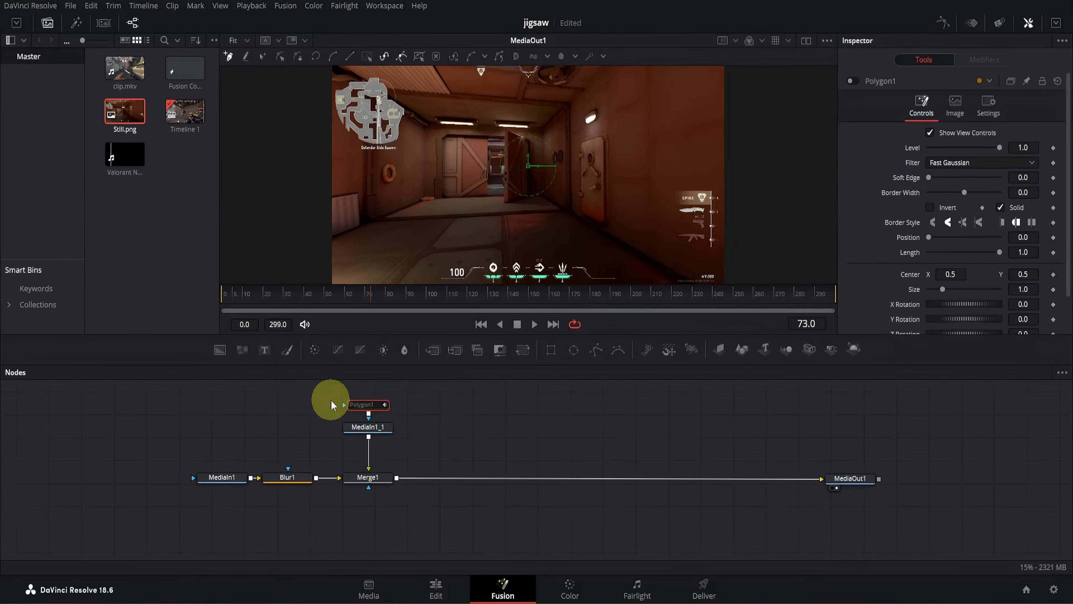
{"action": "left_click_drag", "start_coordinate": [329, 391], "coordinate": [381, 456]}
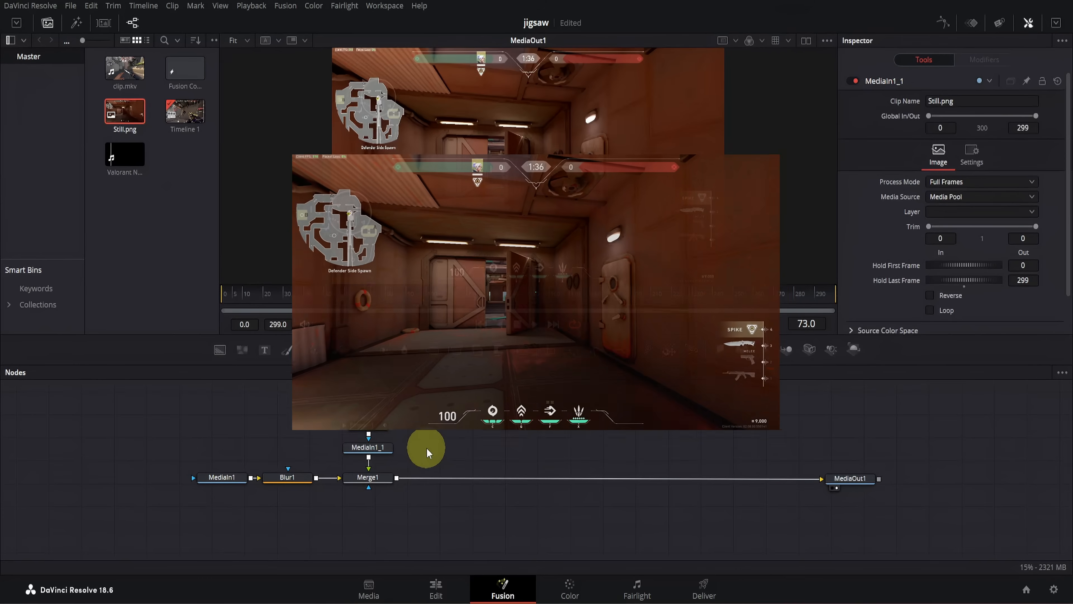
- Copy the Polygon1, MediaIn1_1 and Merge1 group and paste five copies of it above the node chain
{"action": "left_click_drag", "start_coordinate": [353, 400], "coordinate": [391, 496]}
{"action": "key", "text": "ctrl+c"}
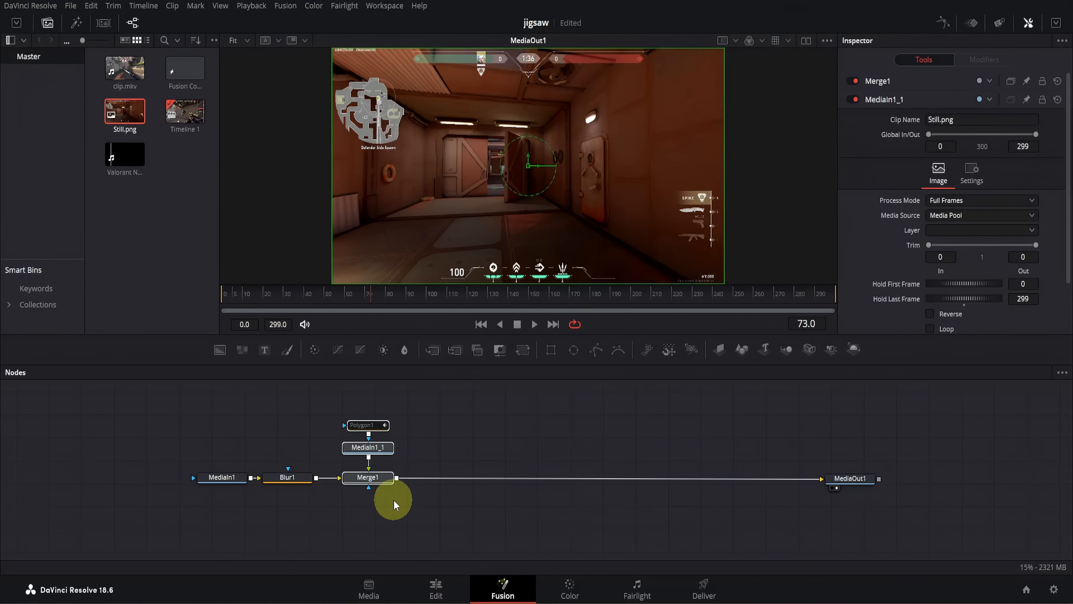
{"action": "key", "text": "ctrl+v"}
{"action": "key", "text": "ctrl+v"}
{"action": "key", "text": "ctrl+v"}
{"action": "key", "text": "ctrl+v"}
{"action": "key", "text": "ctrl+v"}
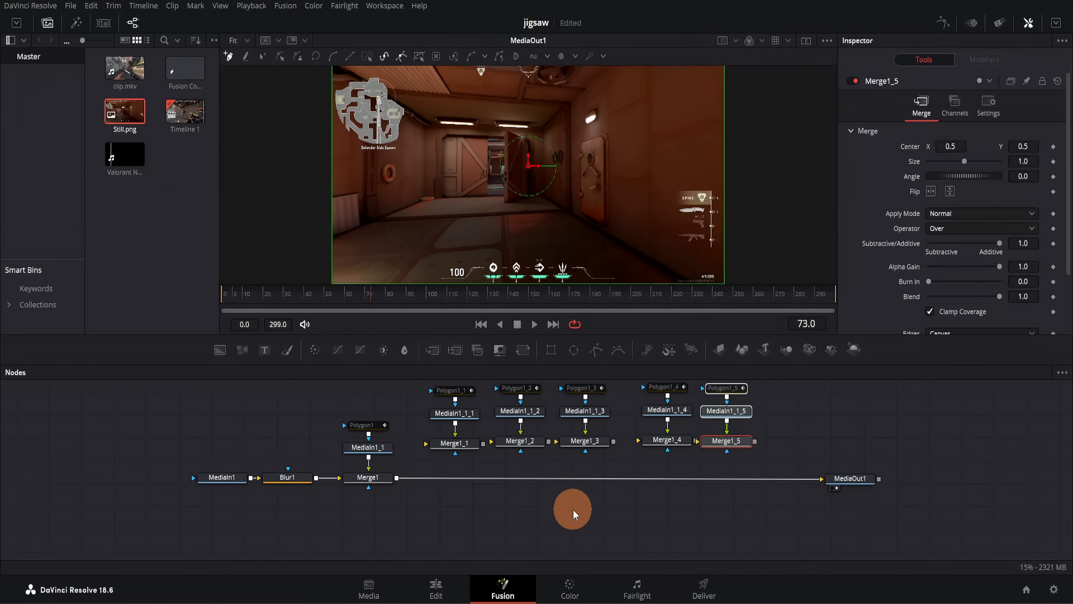
{"action": "left_click", "coordinate": [572, 510]}
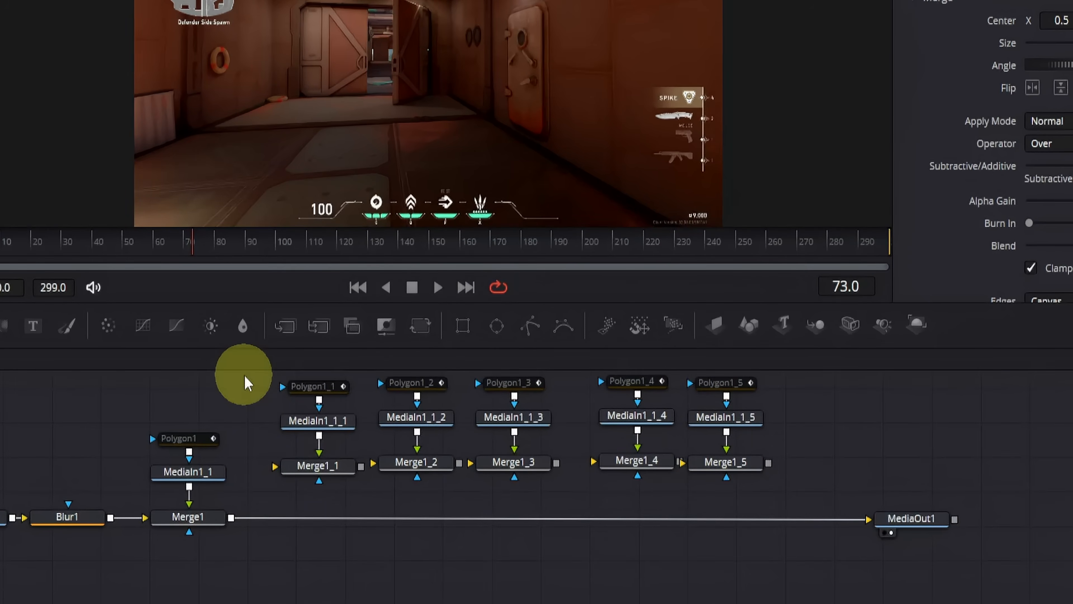
- Insert the first three copied groups, Merge1_1, Merge1_2 and Merge1_3, into the connection after Merge1
{"action": "left_click_drag", "start_coordinate": [244, 373], "coordinate": [325, 467]}
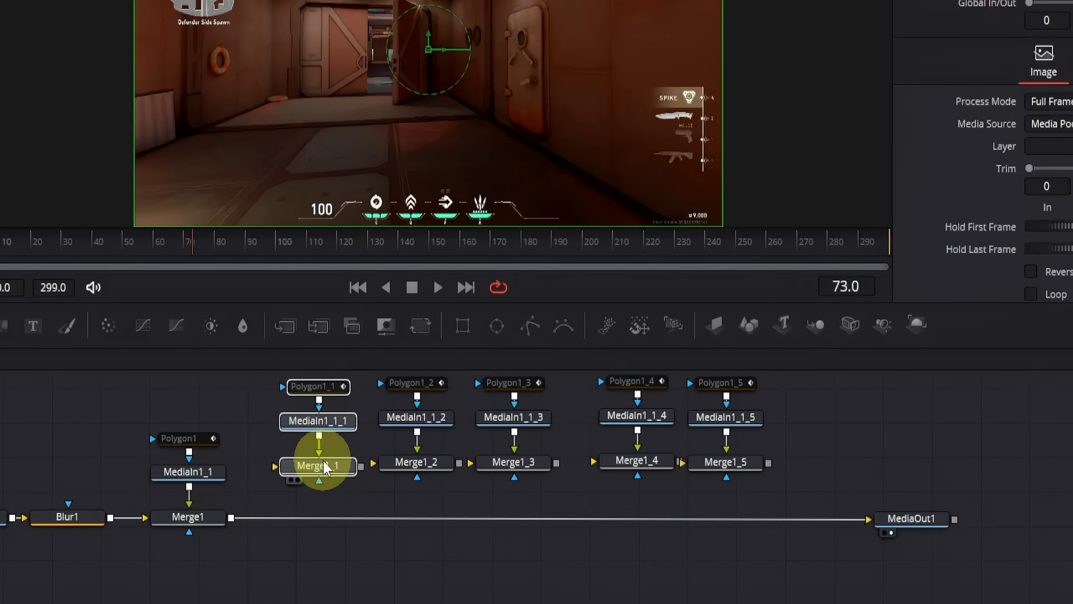
{"action": "left_click", "coordinate": [325, 470]}
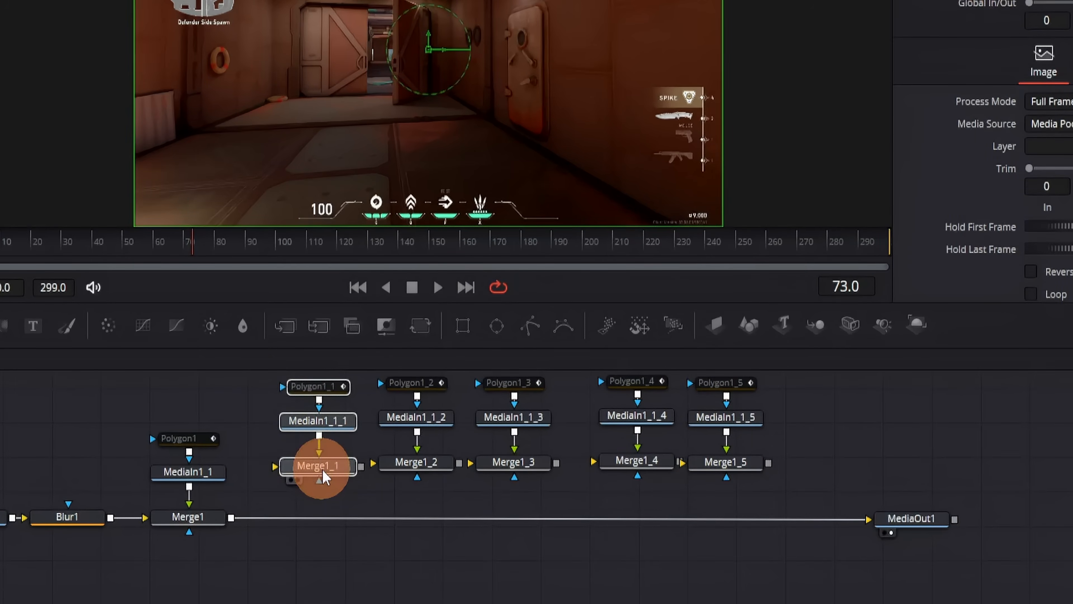
{"action": "left_click_drag", "start_coordinate": [324, 476], "coordinate": [323, 528]}
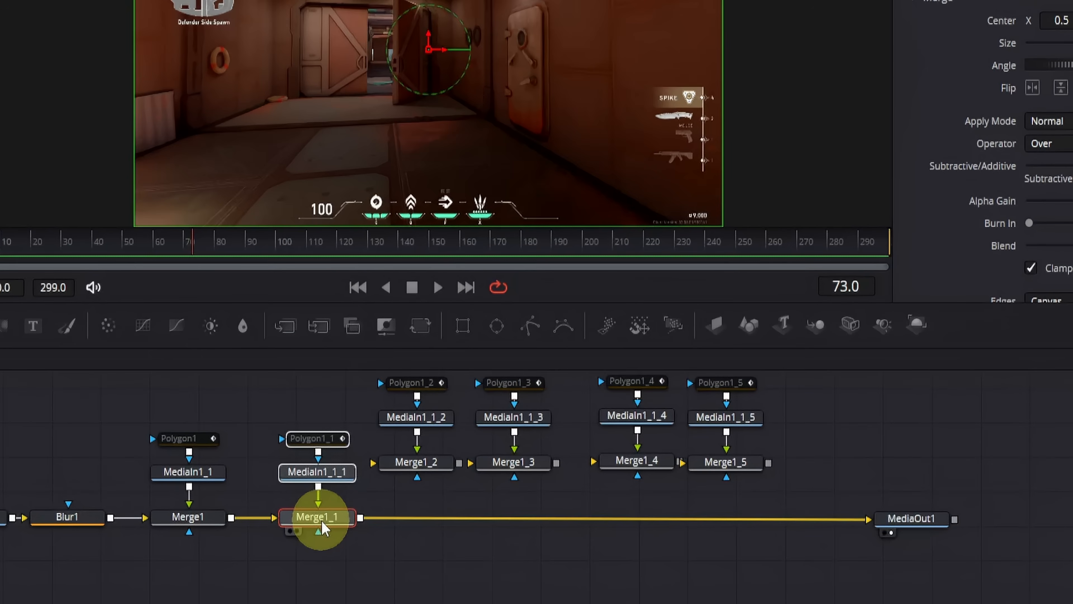
{"action": "left_click_drag", "start_coordinate": [464, 480], "coordinate": [371, 379]}
{"action": "left_click_drag", "start_coordinate": [413, 453], "coordinate": [419, 508]}
{"action": "left_click_drag", "start_coordinate": [463, 372], "coordinate": [554, 479]}
{"action": "left_click_drag", "start_coordinate": [507, 437], "coordinate": [519, 493]}
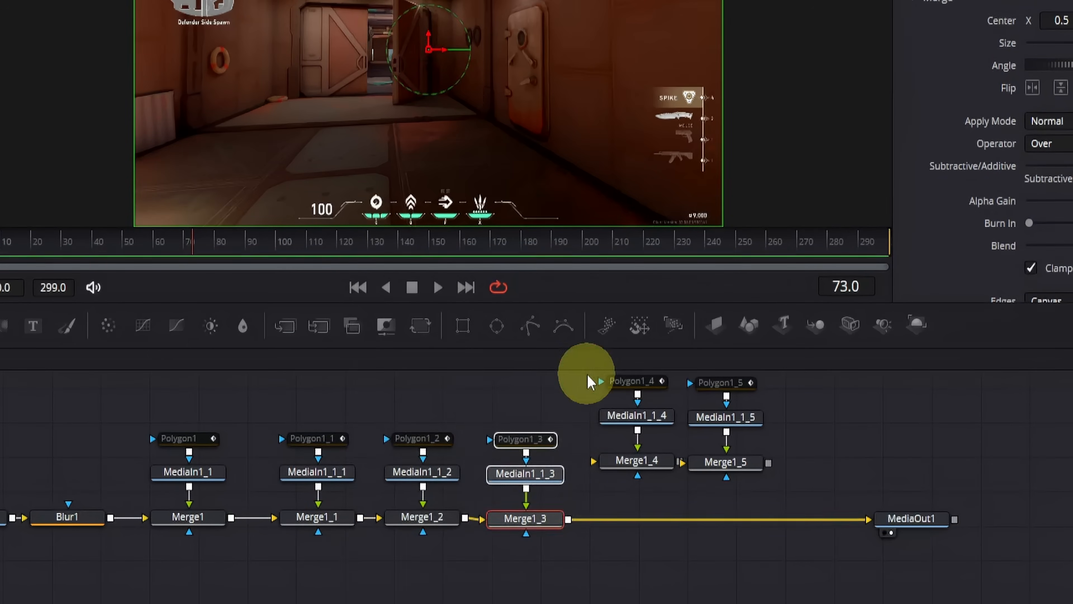
- Insert the Merge1_4 and Merge1_5 groups into the connection between Merge1_3 and MediaOut1
{"action": "left_click_drag", "start_coordinate": [589, 382], "coordinate": [680, 490]}
{"action": "left_click_drag", "start_coordinate": [636, 460], "coordinate": [635, 515]}
{"action": "left_click_drag", "start_coordinate": [690, 383], "coordinate": [760, 474]}
{"action": "left_click_drag", "start_coordinate": [737, 465], "coordinate": [744, 522]}
{"action": "left_click", "coordinate": [551, 568]}
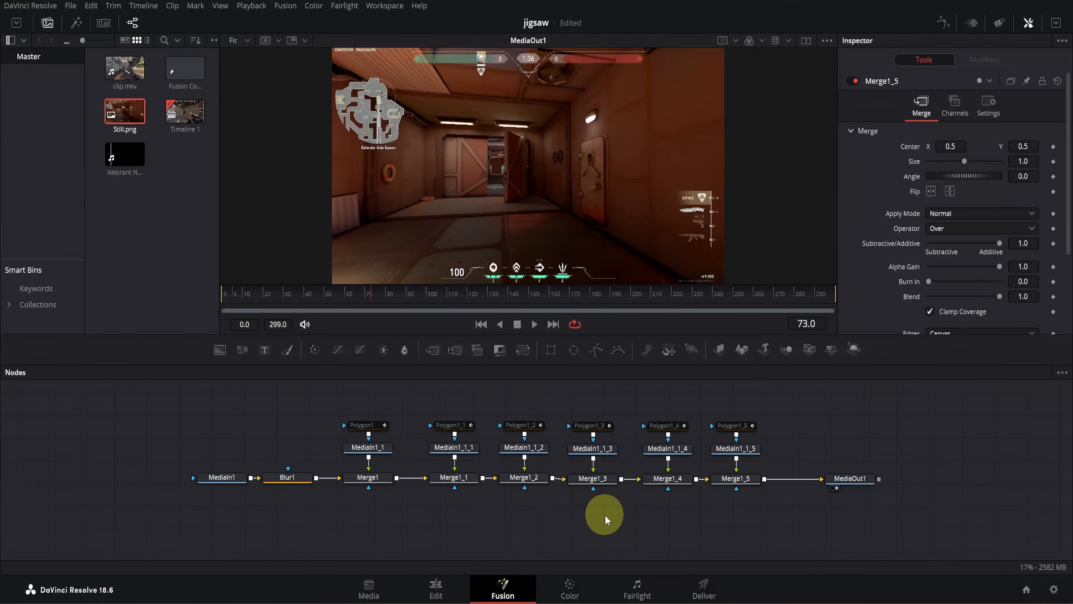
- Rename the Merge1 node as Floor
{"action": "left_click", "coordinate": [375, 484]}
{"action": "key", "text": "F2"}
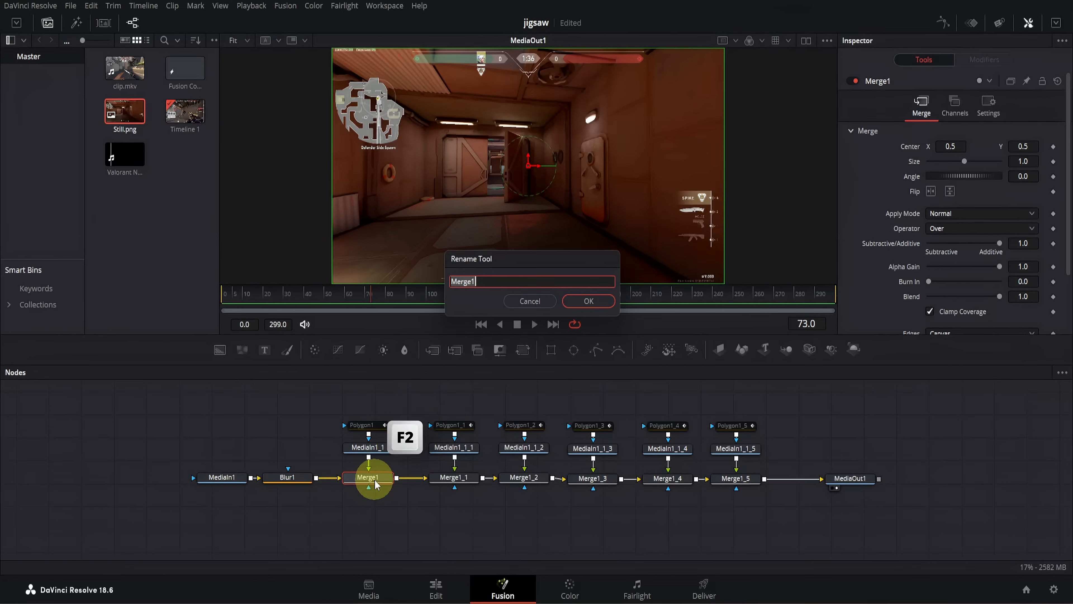
{"action": "type", "text": "Floo"}
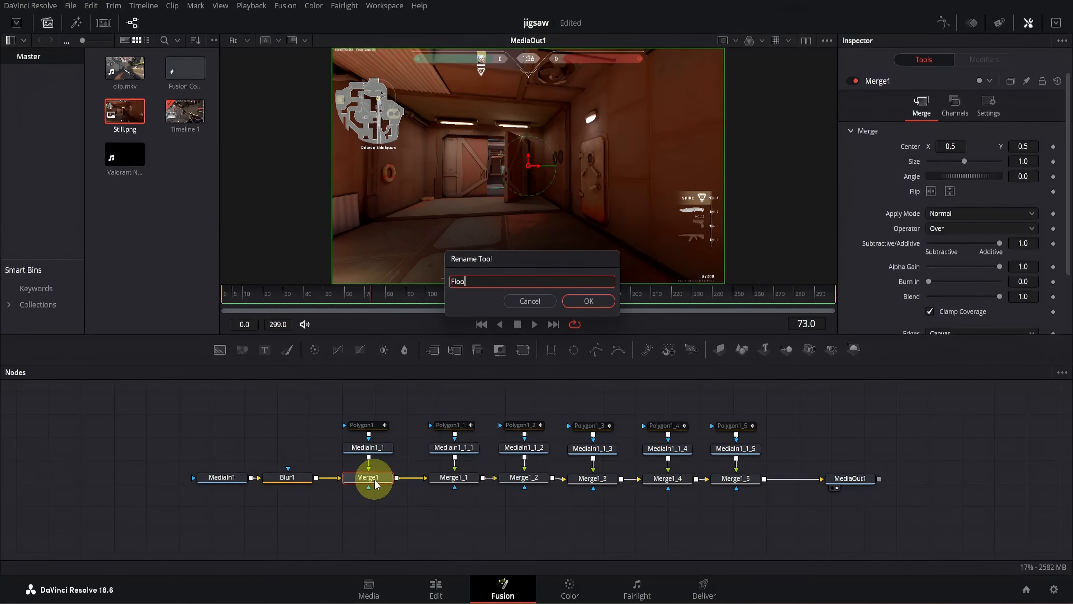
{"action": "type", "text": "r"}
{"action": "key", "text": "Return"}
- Rename the other five merge nodes, in chain order, as Left_Wall, Central_Door, Right_Wall, Wall_Door and Ceiling
{"action": "left_click", "coordinate": [444, 478]}
{"action": "key", "text": "F2"}
{"action": "type", "text": "Left_"}
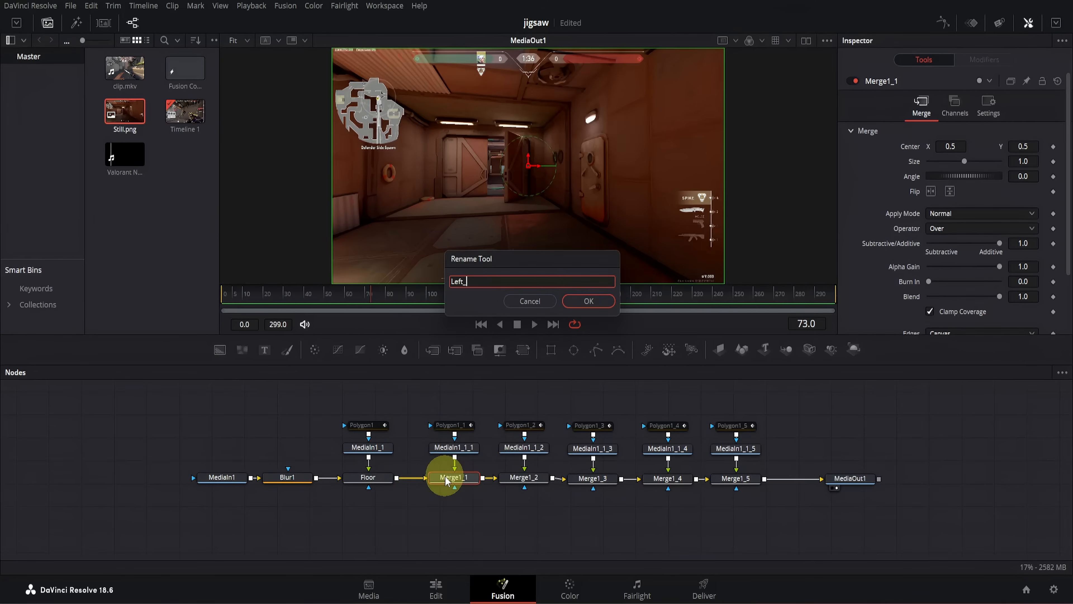
{"action": "type", "text": "Wall"}
{"action": "key", "text": "Return"}
{"action": "left_click", "coordinate": [524, 479]}
{"action": "key", "text": "F2"}
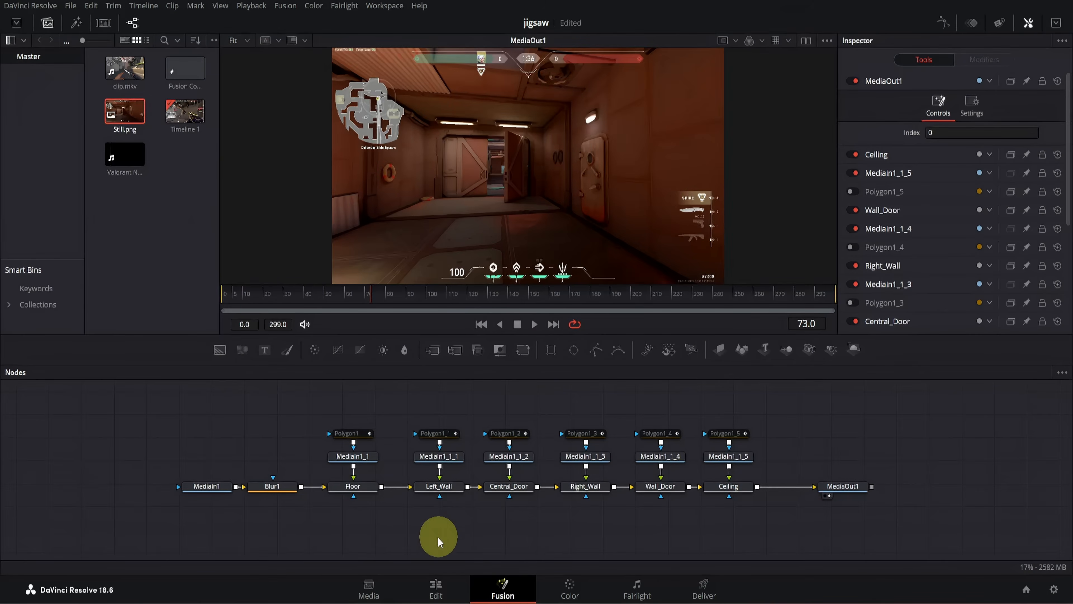
- Disable the Left_Wall, Central_Door, Right_Wall, Wall_Door and Ceiling merges, leaving only Floor enabled, and clear the node selection
{"action": "mouse_move", "coordinate": [420, 524]}
{"action": "left_mouse_down"}
{"action": "mouse_move", "coordinate": [720, 528]}
{"action": "mouse_move", "coordinate": [725, 482]}
{"action": "mouse_move", "coordinate": [735, 488]}
{"action": "left_mouse_up"}
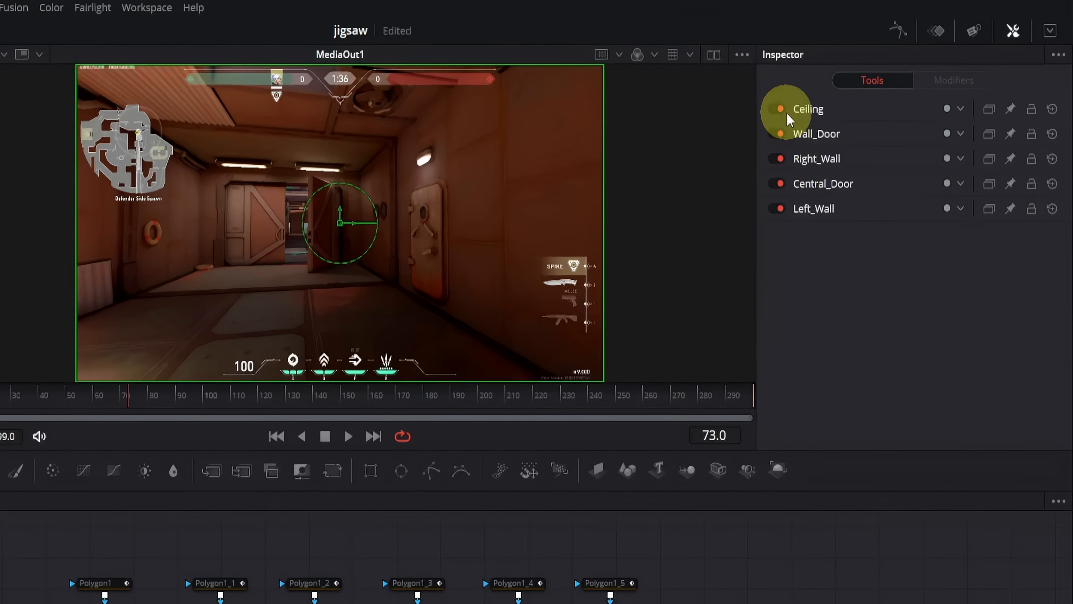
{"action": "left_click", "coordinate": [856, 83]}
{"action": "left_click", "coordinate": [779, 134]}
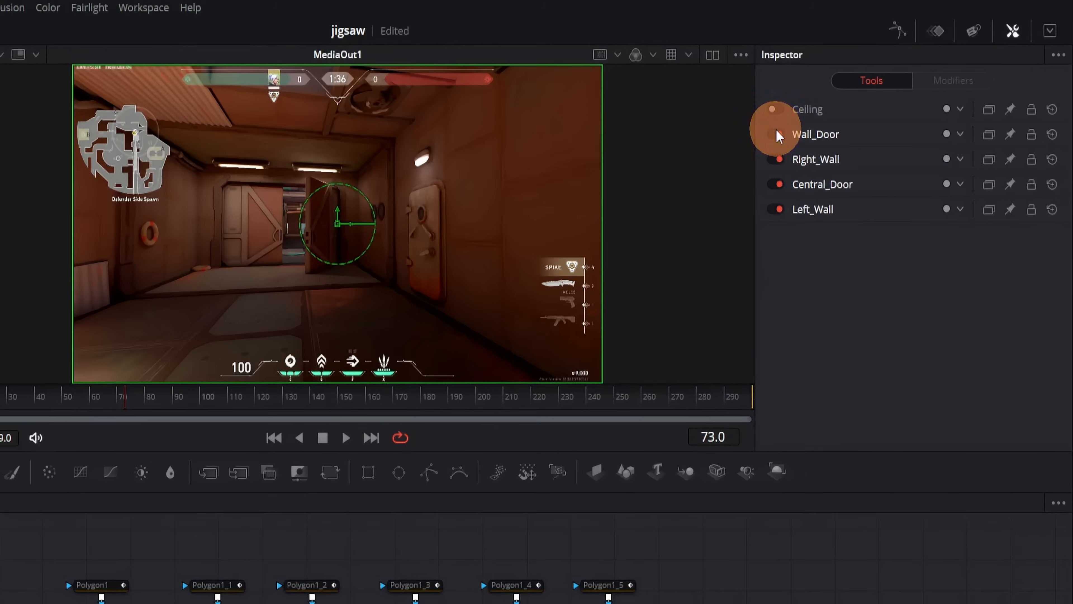
{"action": "left_click", "coordinate": [780, 160]}
{"action": "left_click", "coordinate": [778, 184]}
{"action": "left_click", "coordinate": [779, 211]}
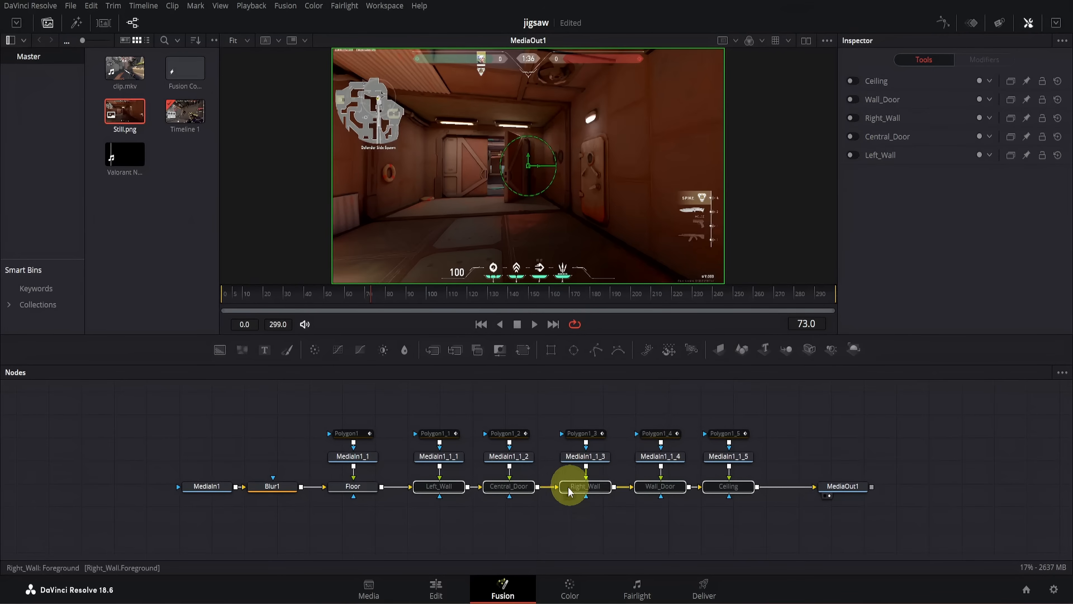
{"action": "left_click_drag", "start_coordinate": [475, 530], "coordinate": [476, 530]}
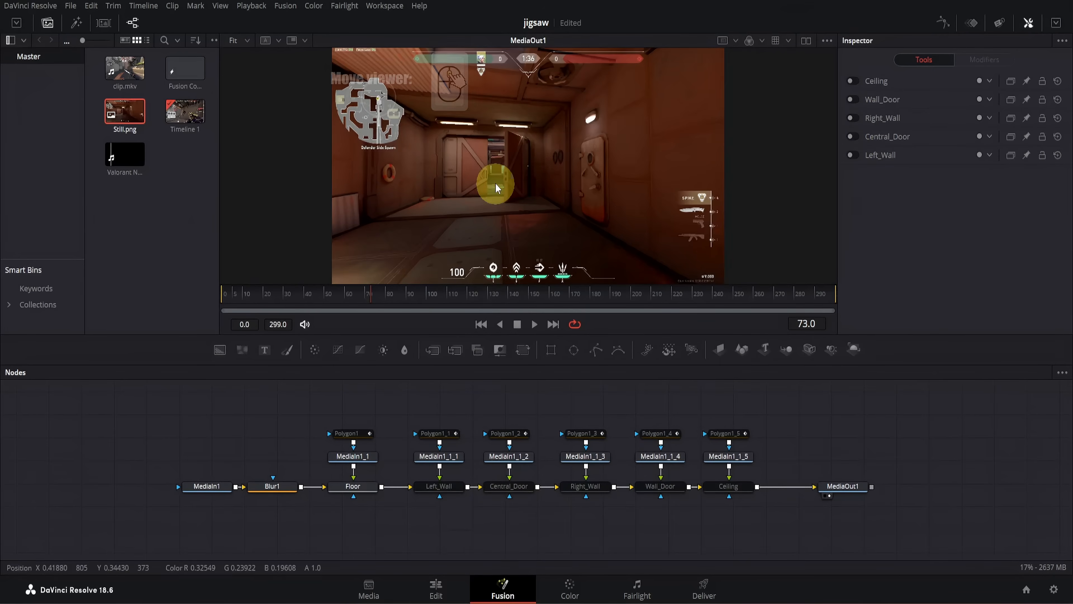
- Start the Polygon1 mask at the floor's near-left corner and outline the left wall's base up to the lifebuoy on the floor
{"action": "scroll", "coordinate": [345, 257], "scroll_direction": "up", "scroll_amount": 5, "text": "ctrl"}
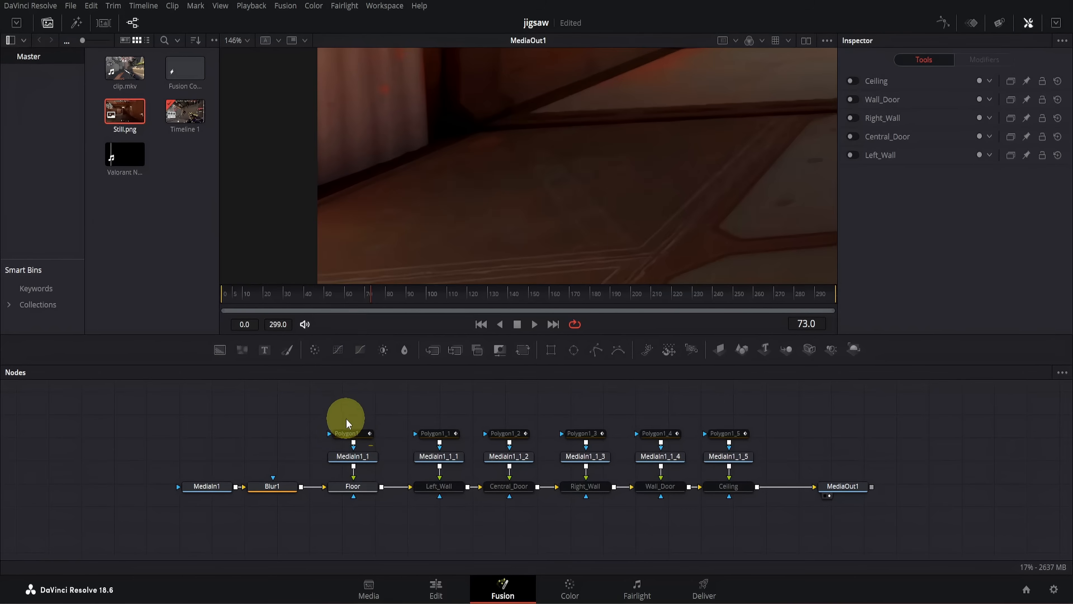
{"action": "left_click", "coordinate": [353, 438]}
{"action": "left_click", "coordinate": [316, 201]}
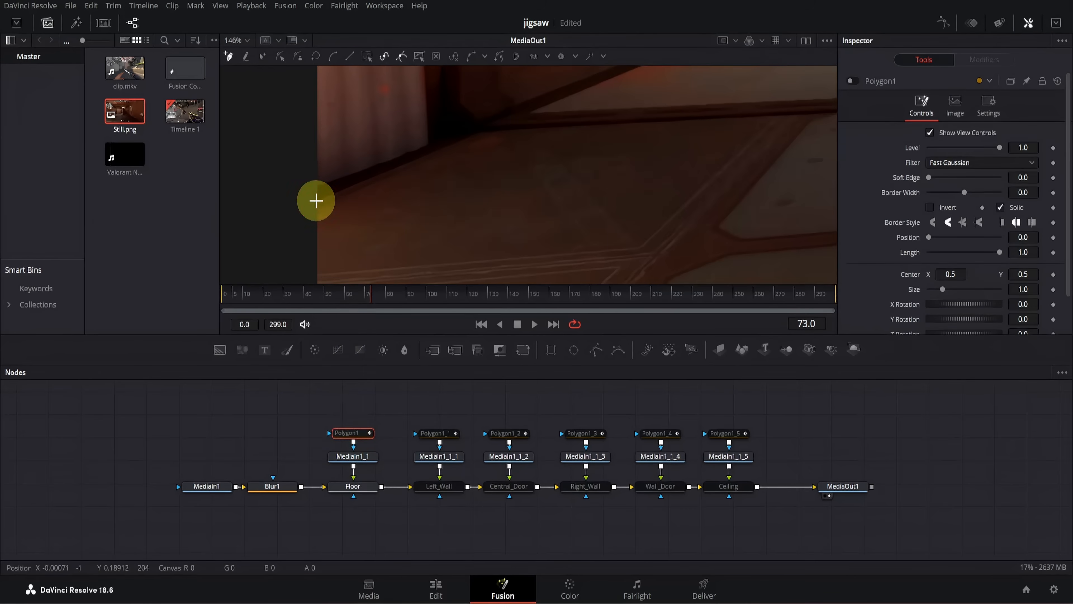
{"action": "left_click", "coordinate": [666, 87]}
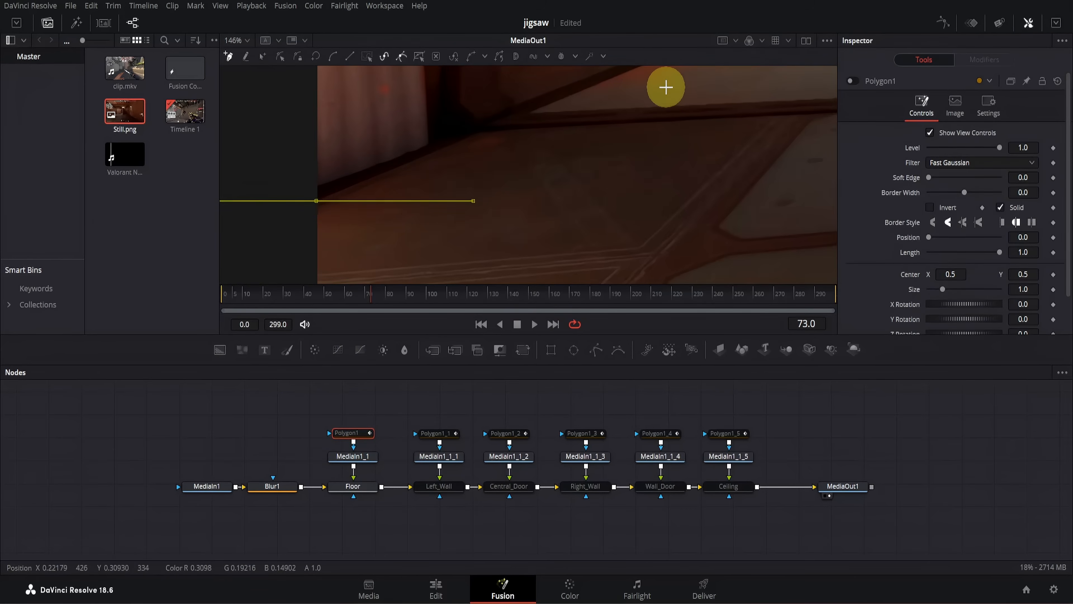
{"action": "scroll", "coordinate": [486, 211], "scroll_direction": "up", "scroll_amount": 4}
{"action": "left_click", "coordinate": [479, 185]}
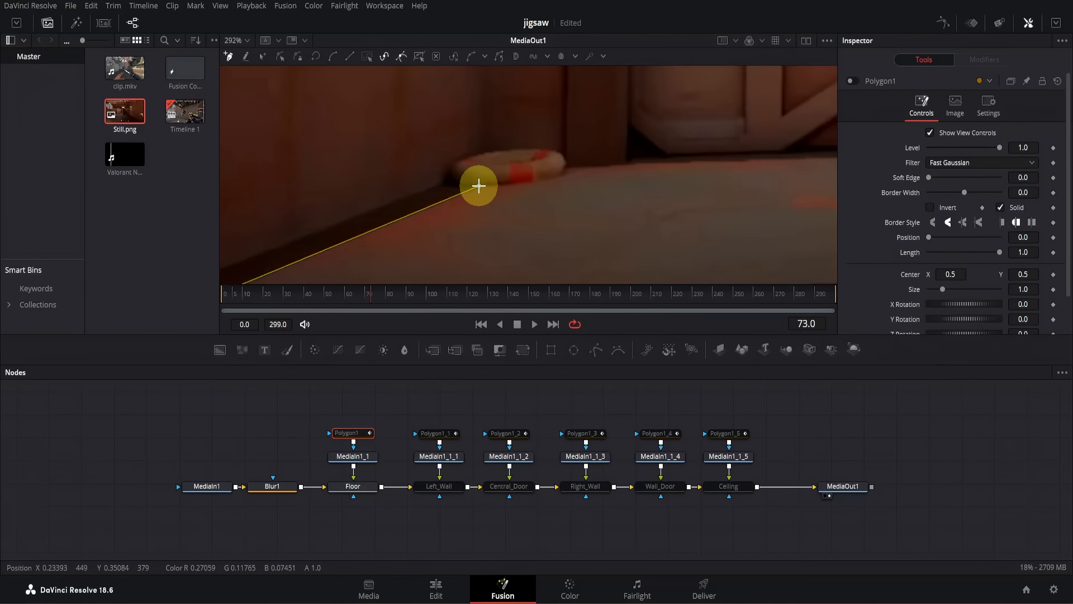
{"action": "scroll", "coordinate": [490, 226], "scroll_direction": "up", "scroll_amount": 2}
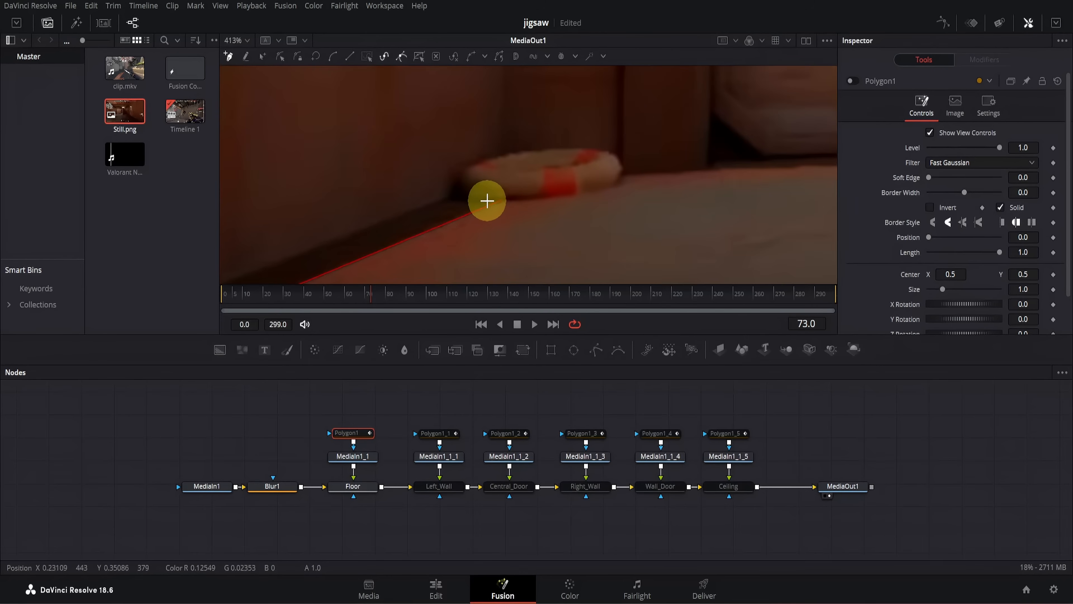
{"action": "left_click", "coordinate": [488, 200]}
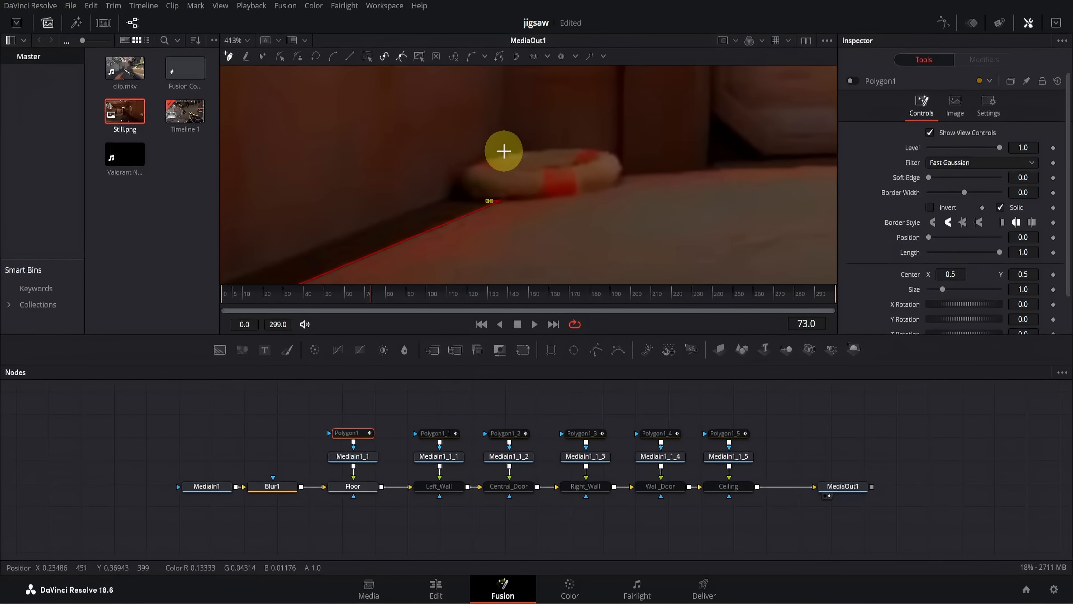
- Trace the floor mask with curved points over the top of the lifebuoy and back to the floor's edge
{"action": "left_click", "coordinate": [503, 154]}
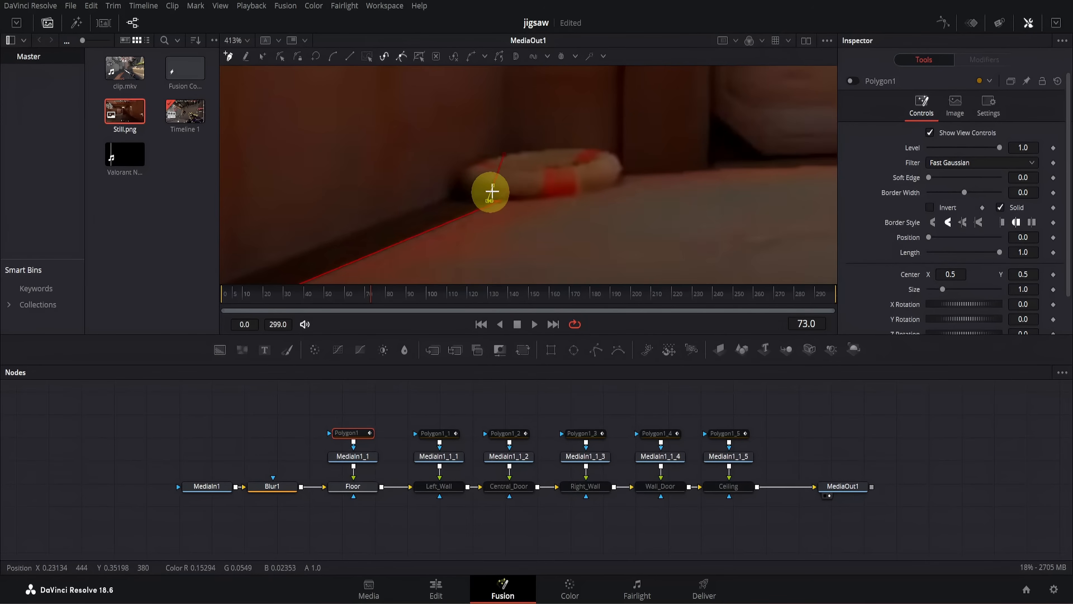
{"action": "left_click_drag", "start_coordinate": [493, 185], "coordinate": [433, 180]}
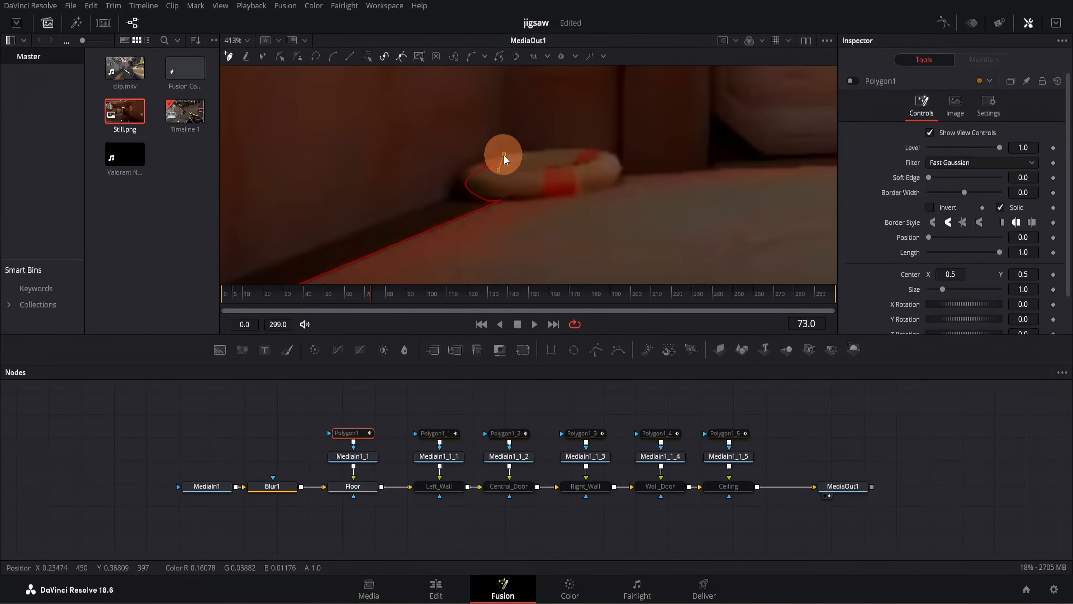
{"action": "left_click", "coordinate": [504, 155]}
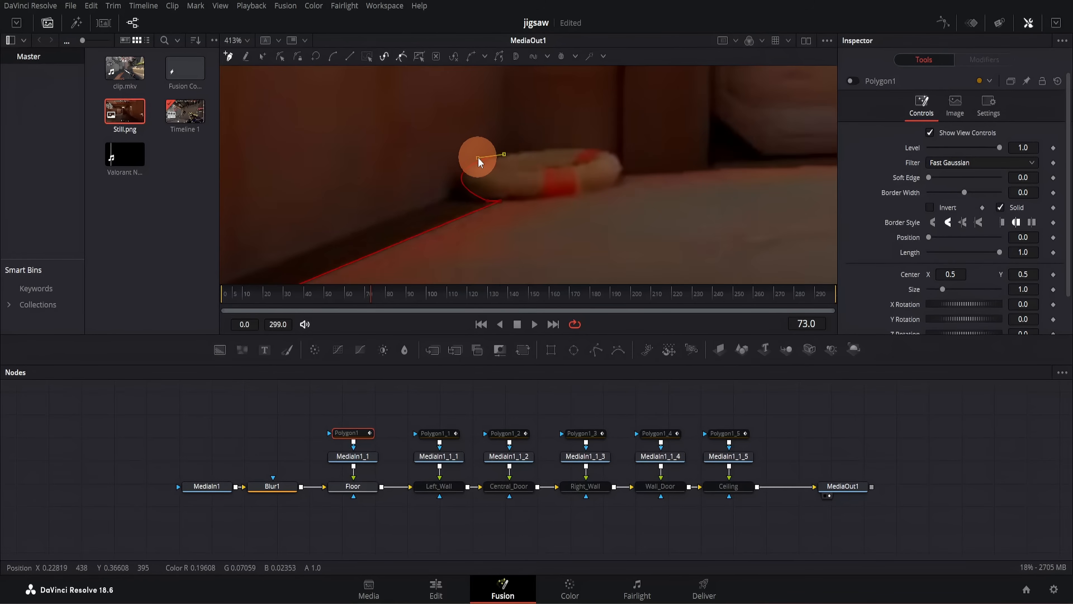
{"action": "left_click_drag", "start_coordinate": [529, 151], "coordinate": [541, 150]}
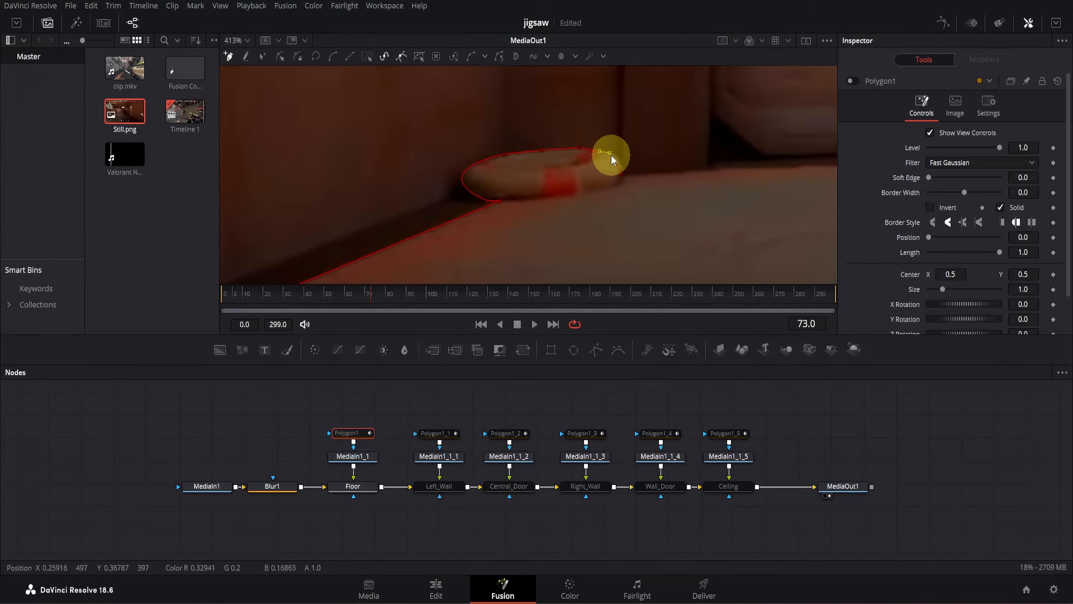
{"action": "left_click", "coordinate": [618, 166]}
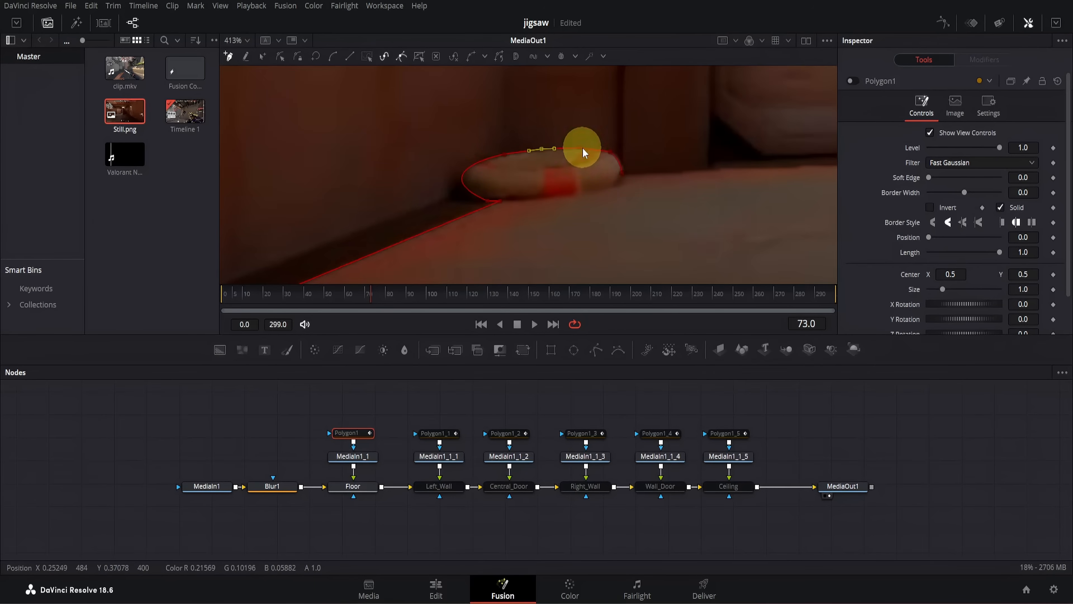
{"action": "left_click", "coordinate": [605, 149]}
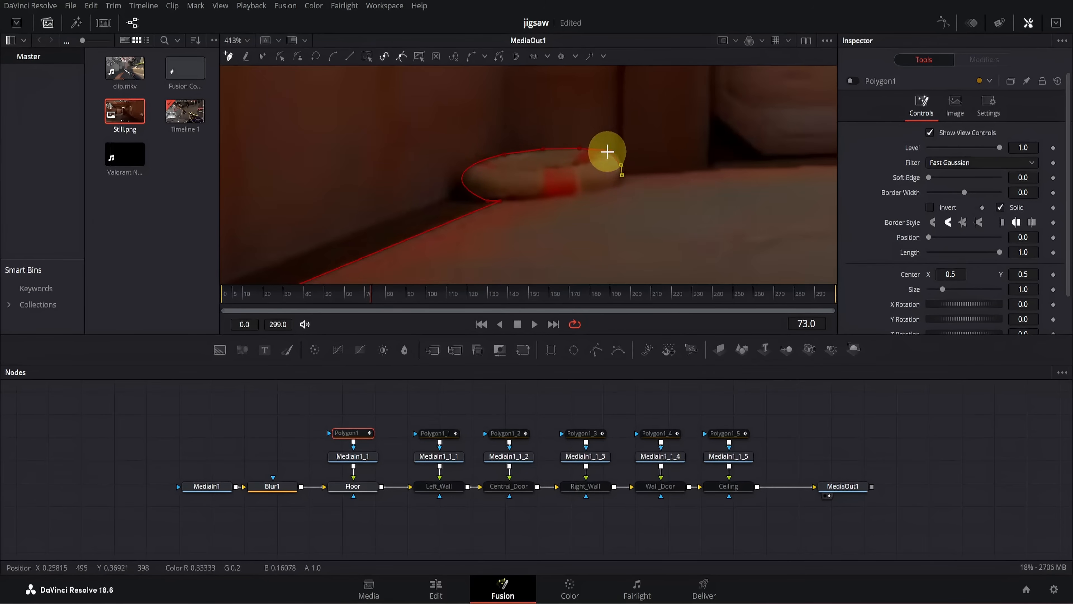
{"action": "left_click", "coordinate": [622, 173]}
- Extend the floor mask along the far edge of the floor and around the foot of the open central door
{"action": "scroll", "coordinate": [639, 175], "scroll_direction": "right", "scroll_amount": 3}
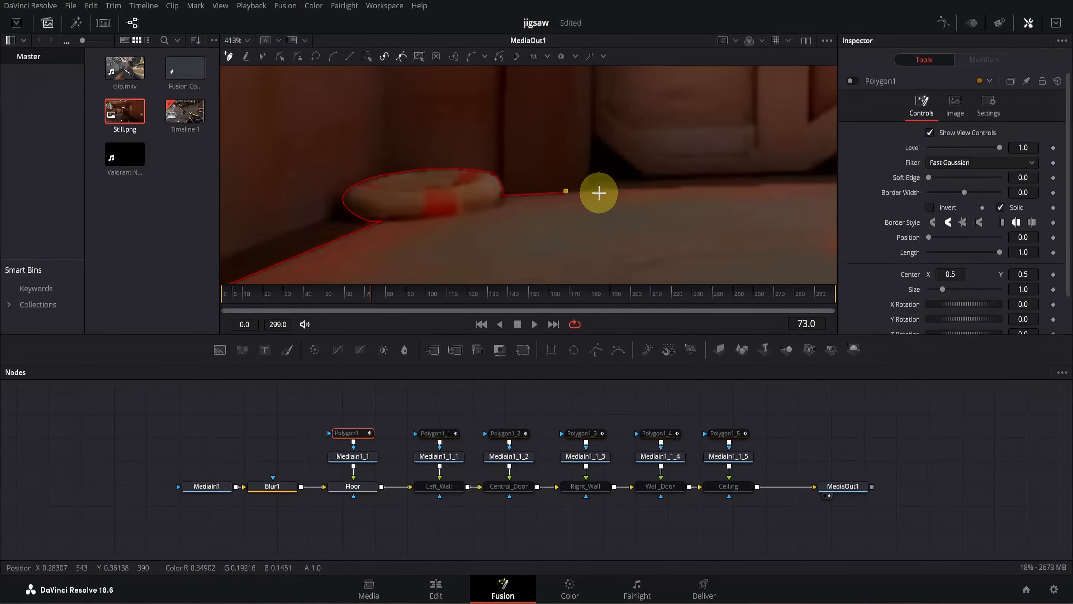
{"action": "scroll", "coordinate": [596, 191], "scroll_direction": "right", "scroll_amount": 8}
{"action": "scroll", "coordinate": [294, 209], "scroll_direction": "left", "scroll_amount": 5}
{"action": "left_click", "coordinate": [479, 162]}
{"action": "left_click", "coordinate": [479, 188]}
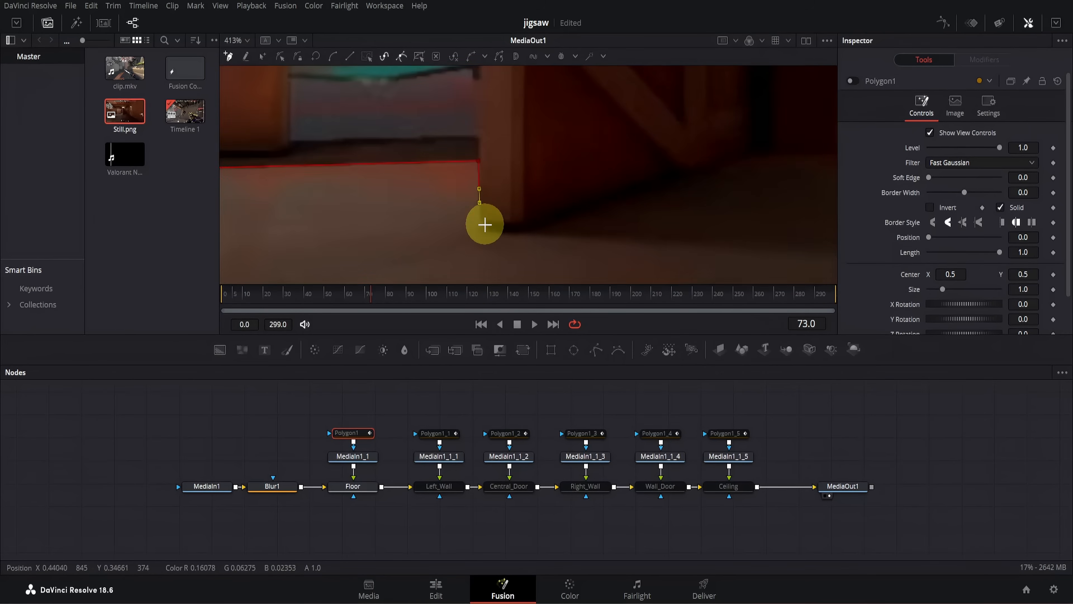
{"action": "left_click", "coordinate": [479, 203]}
{"action": "left_click", "coordinate": [480, 223]}
{"action": "left_click", "coordinate": [490, 233]}
{"action": "scroll", "coordinate": [498, 236], "scroll_direction": "right", "scroll_amount": 6}
{"action": "left_click", "coordinate": [268, 262]}
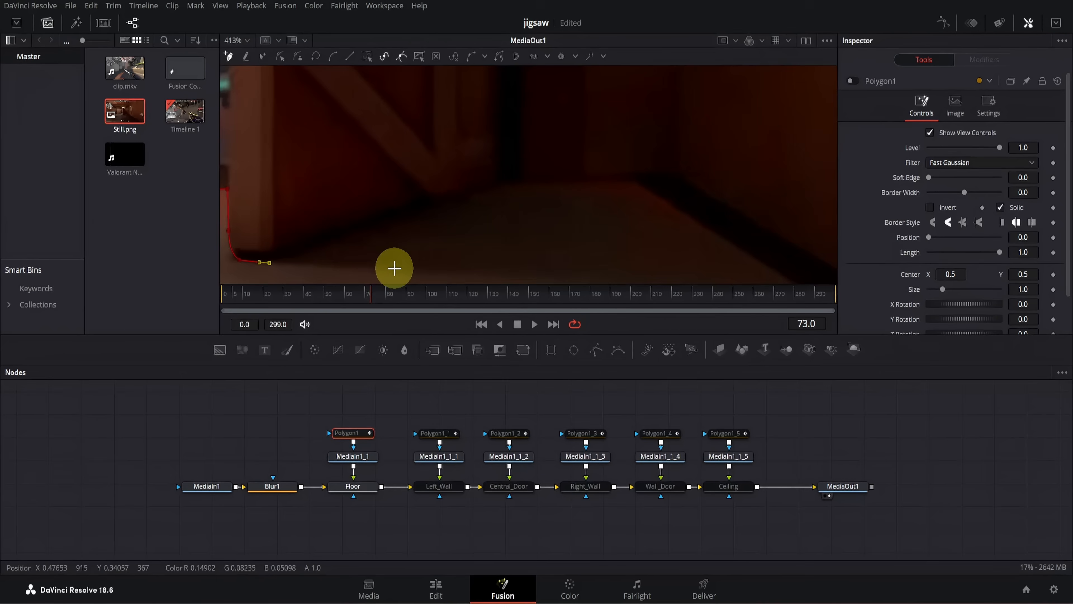
- Continue the floor mask across the corridor's far edge and along the right wall's base to a point below the frame
{"action": "left_click", "coordinate": [513, 181]}
{"action": "left_click", "coordinate": [590, 179]}
{"action": "left_click", "coordinate": [630, 179]}
{"action": "scroll", "coordinate": [629, 179], "scroll_direction": "down", "scroll_amount": 2}
{"action": "scroll", "coordinate": [714, 254], "scroll_direction": "down", "scroll_amount": 4}
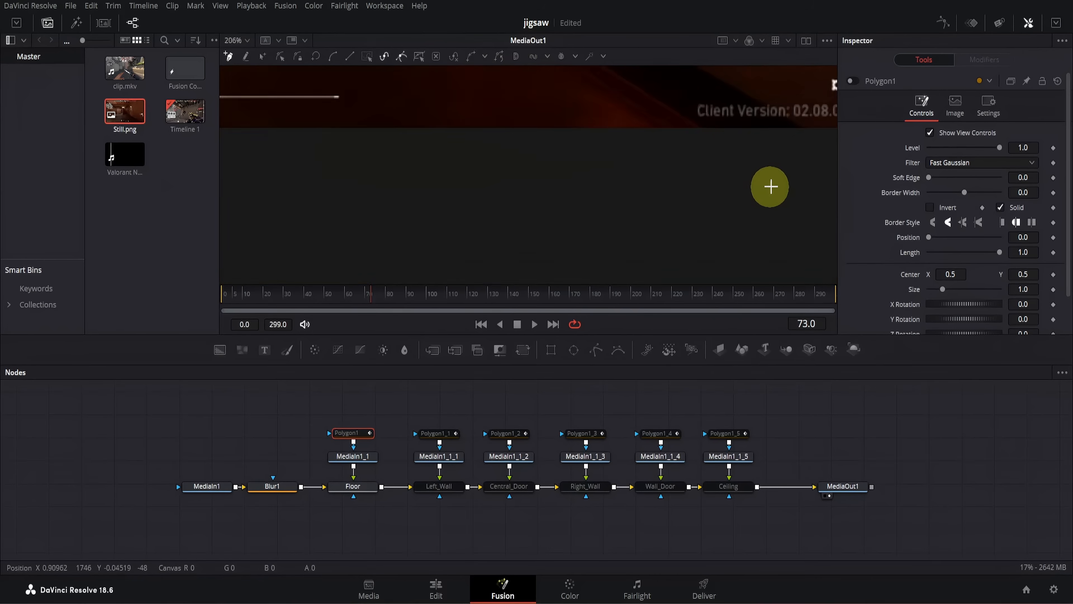
{"action": "left_click", "coordinate": [740, 156]}
- Take the floor mask around the outside of the frame's lower-left corner and close it at its first point
{"action": "scroll", "coordinate": [620, 237], "scroll_direction": "down", "scroll_amount": 4}
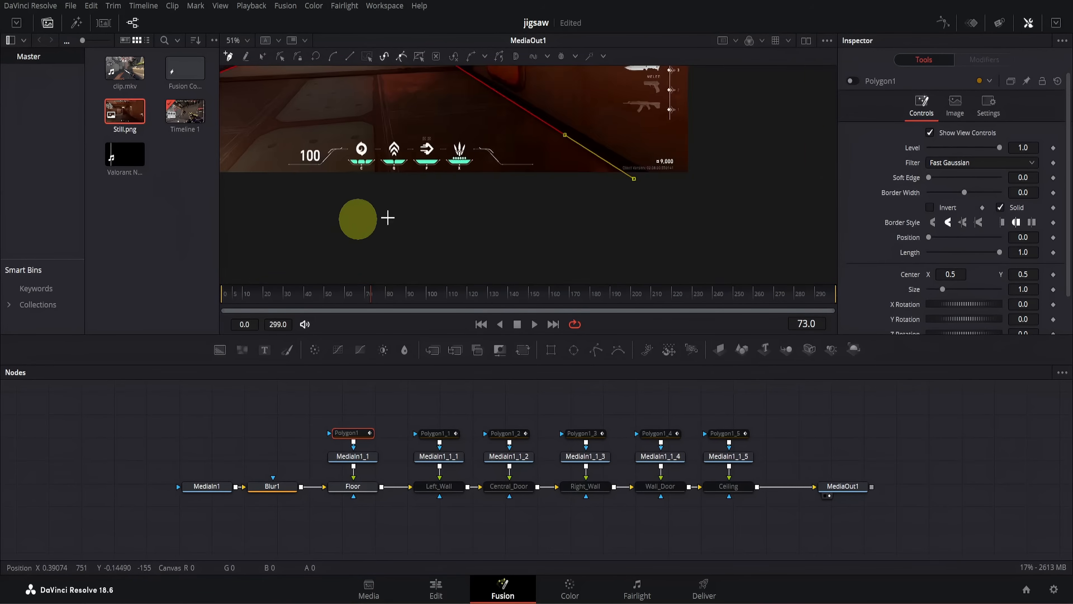
{"action": "scroll", "coordinate": [477, 204], "scroll_direction": "left", "scroll_amount": 5}
{"action": "left_click", "coordinate": [416, 204]}
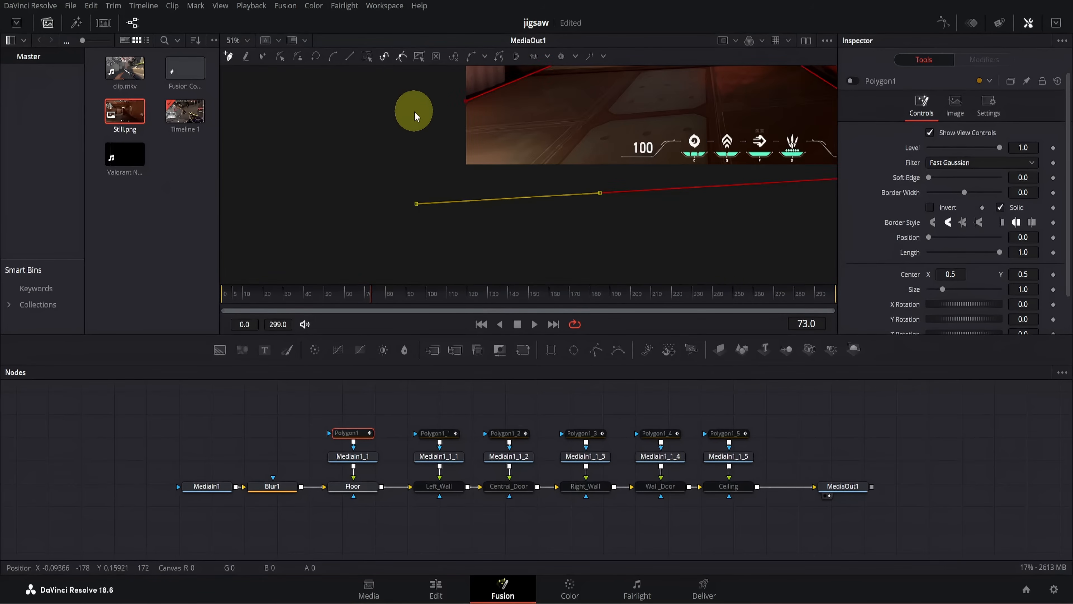
{"action": "scroll", "coordinate": [414, 113], "scroll_direction": "up", "scroll_amount": 1}
{"action": "left_click", "coordinate": [416, 111]}
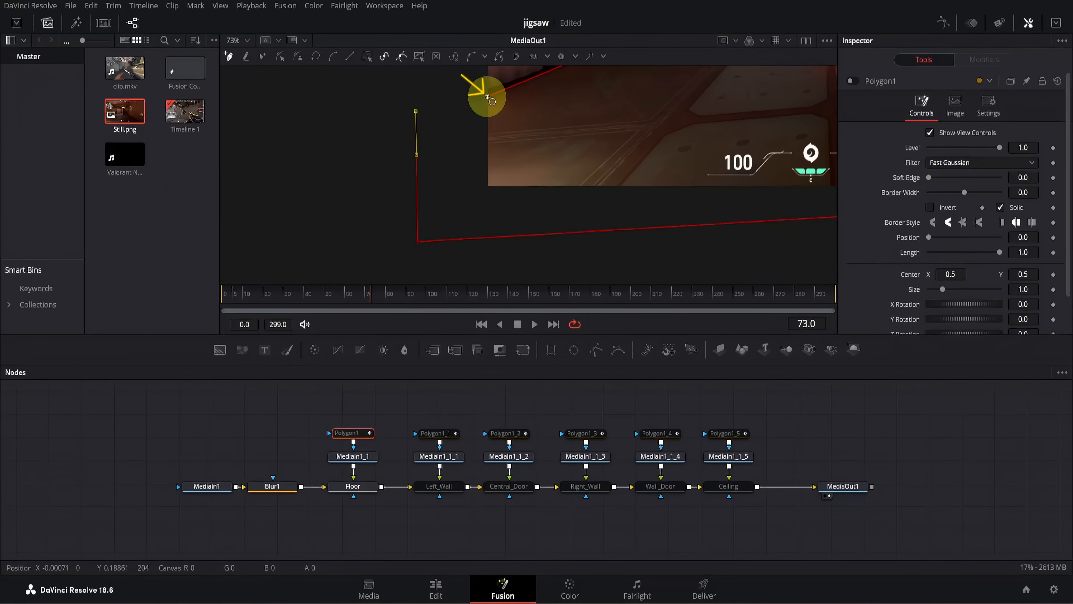
{"action": "left_click", "coordinate": [488, 98]}
- Enable the Polygon1 mask, clear the node selection and save the project
{"action": "scroll", "coordinate": [587, 163], "scroll_direction": "down", "scroll_amount": 3}
{"action": "scroll", "coordinate": [522, 278], "scroll_direction": "right", "scroll_amount": 3}
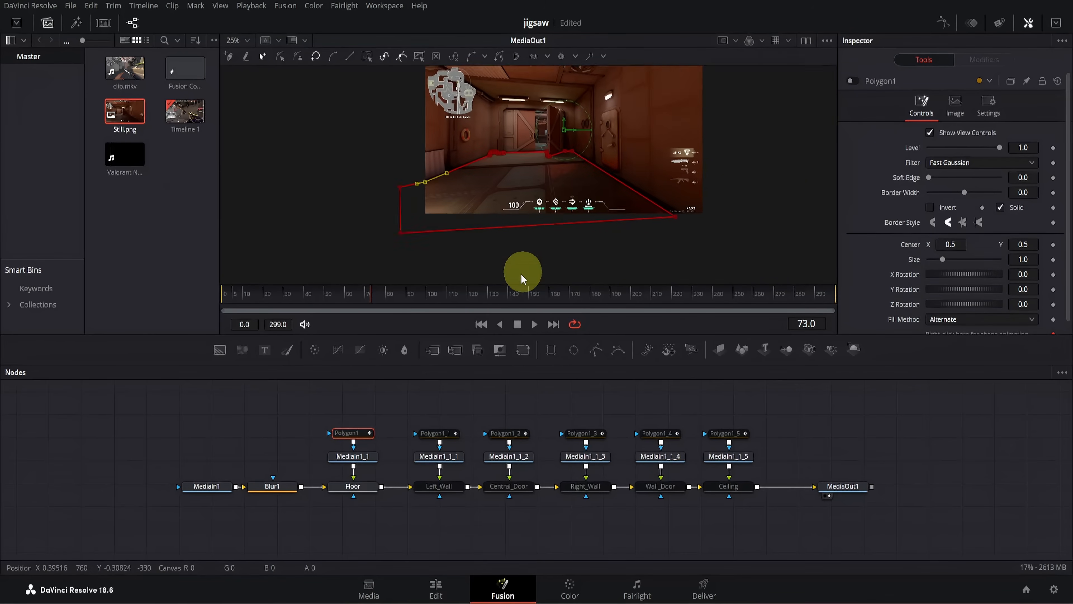
{"action": "scroll", "coordinate": [523, 277], "scroll_direction": "up", "scroll_amount": 2}
{"action": "scroll", "coordinate": [523, 278], "scroll_direction": "right", "scroll_amount": 2}
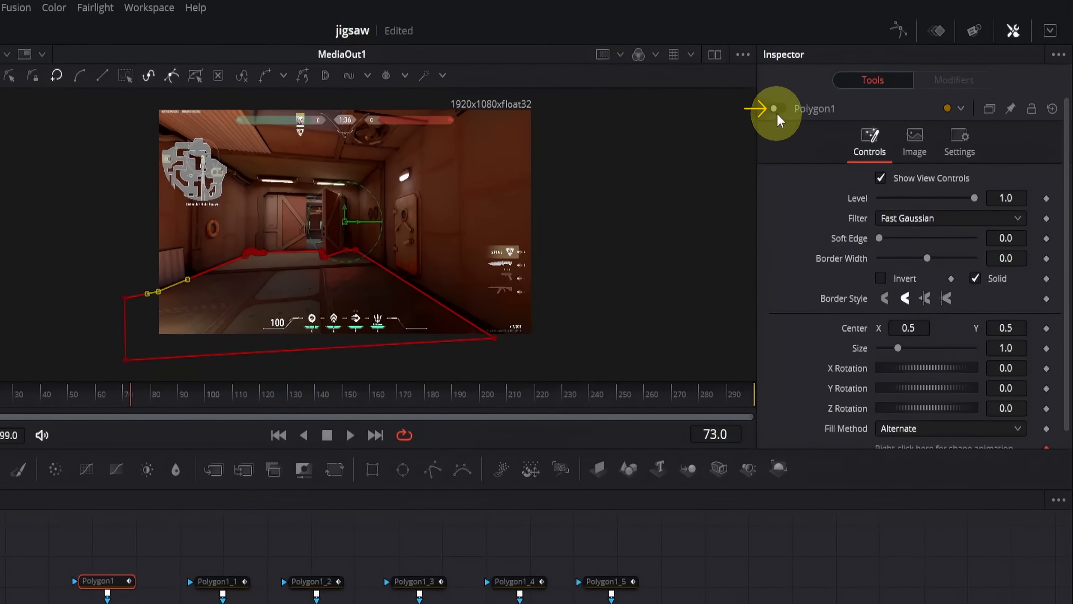
{"action": "left_click", "coordinate": [774, 109]}
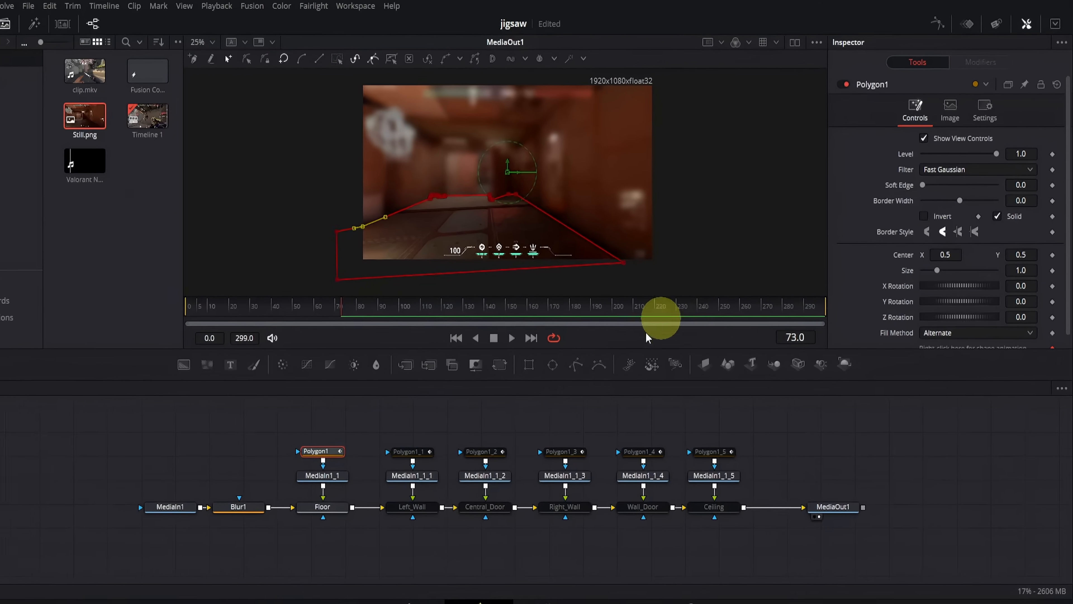
{"action": "left_click", "coordinate": [564, 398]}
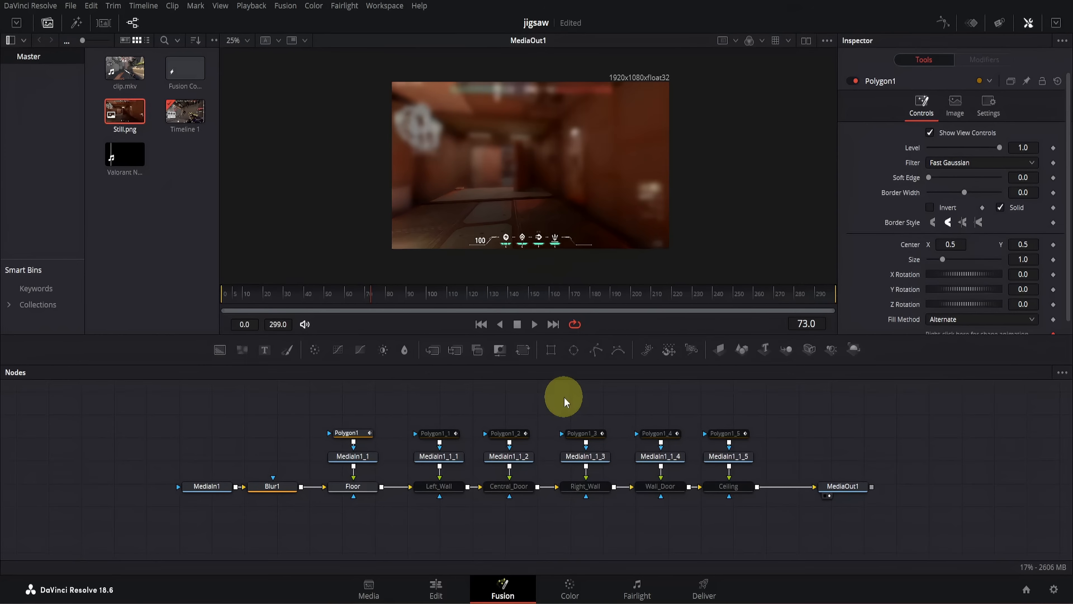
{"action": "key", "text": "ctrl+s"}
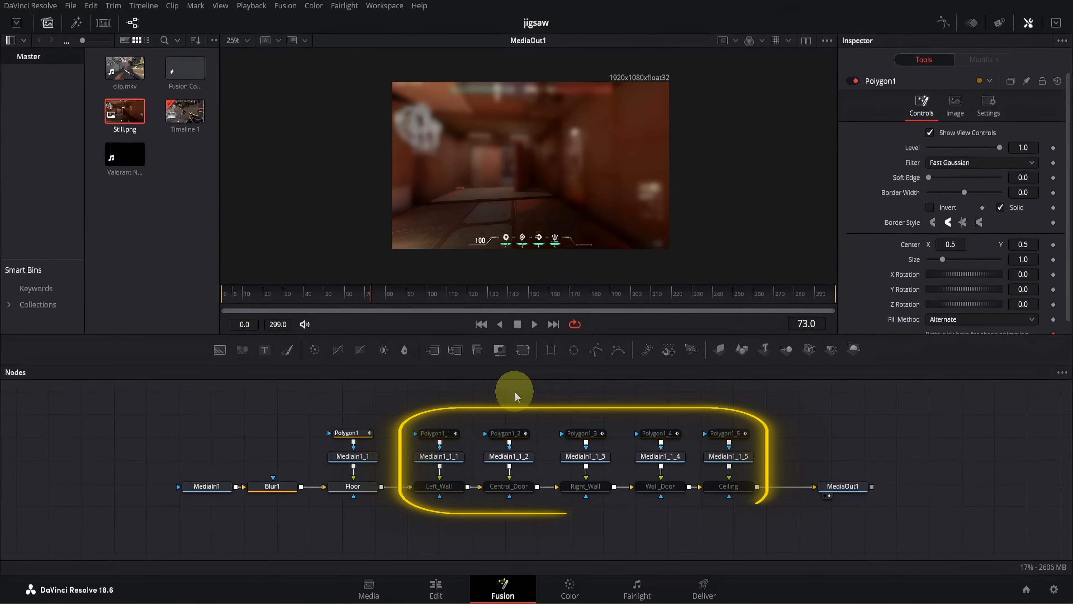
- Enable the Left_Wall merge and draw a closed mask around the left wall with Polygon1_1
{"action": "left_click", "coordinate": [454, 486]}
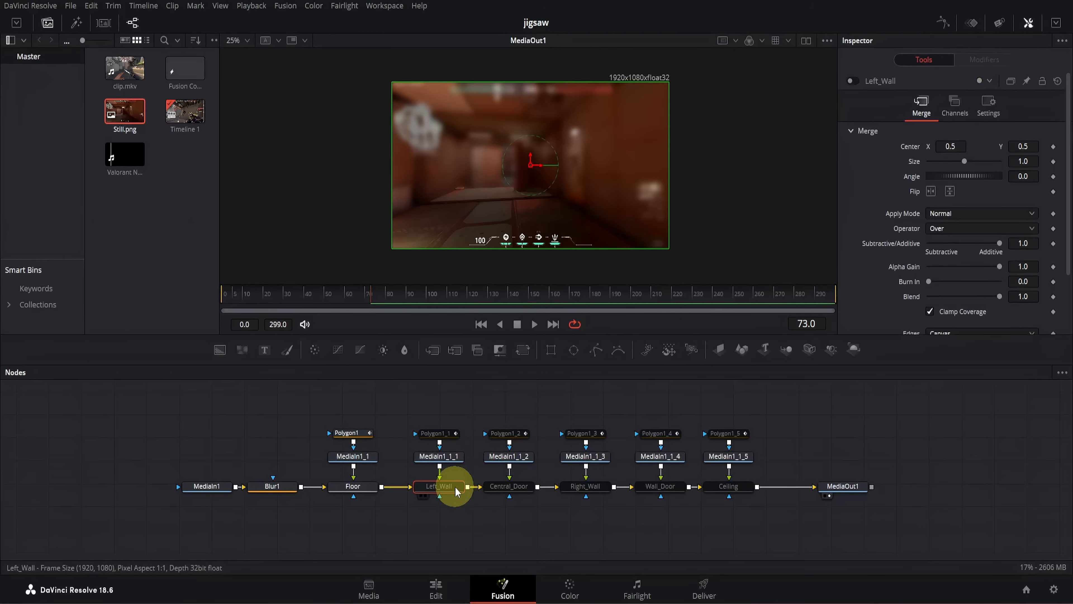
{"action": "left_click", "coordinate": [852, 81]}
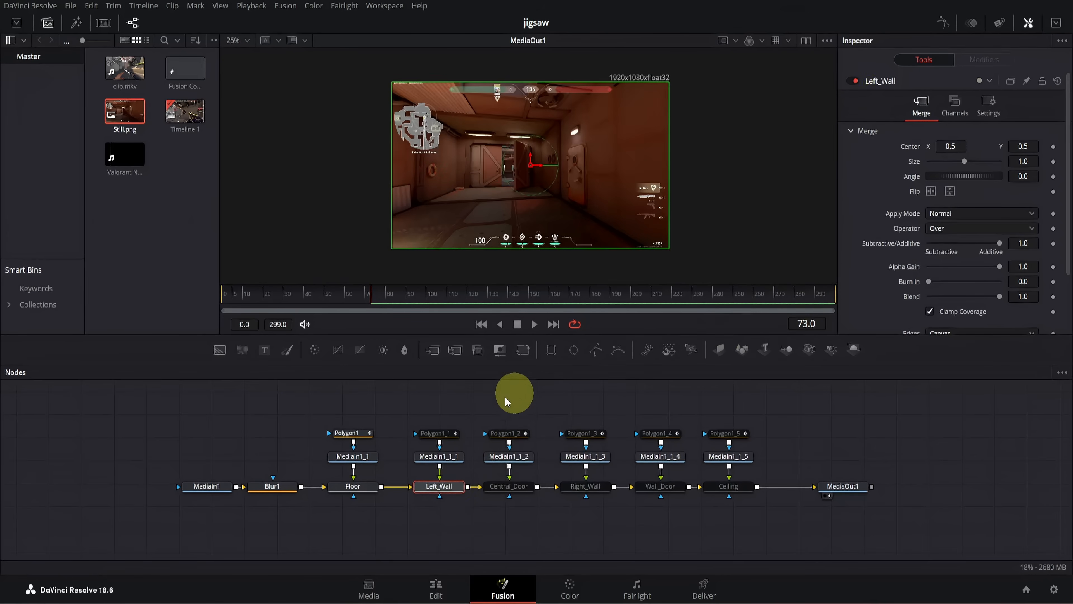
{"action": "left_click", "coordinate": [439, 436]}
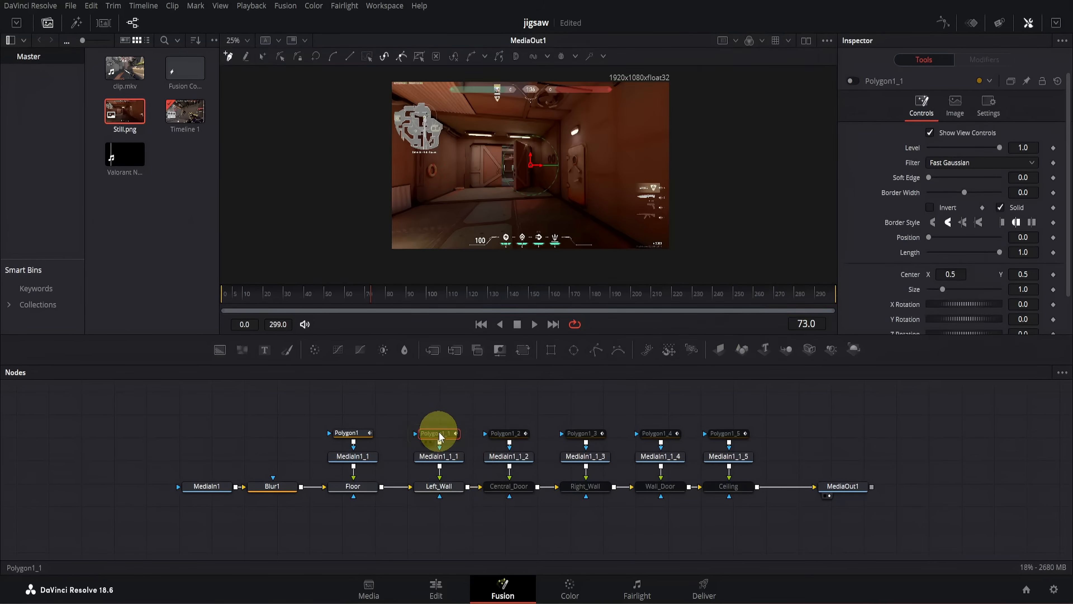
{"action": "scroll", "coordinate": [601, 128], "scroll_direction": "up", "scroll_amount": 10}
{"action": "scroll", "coordinate": [568, 105], "scroll_direction": "down", "scroll_amount": 4}
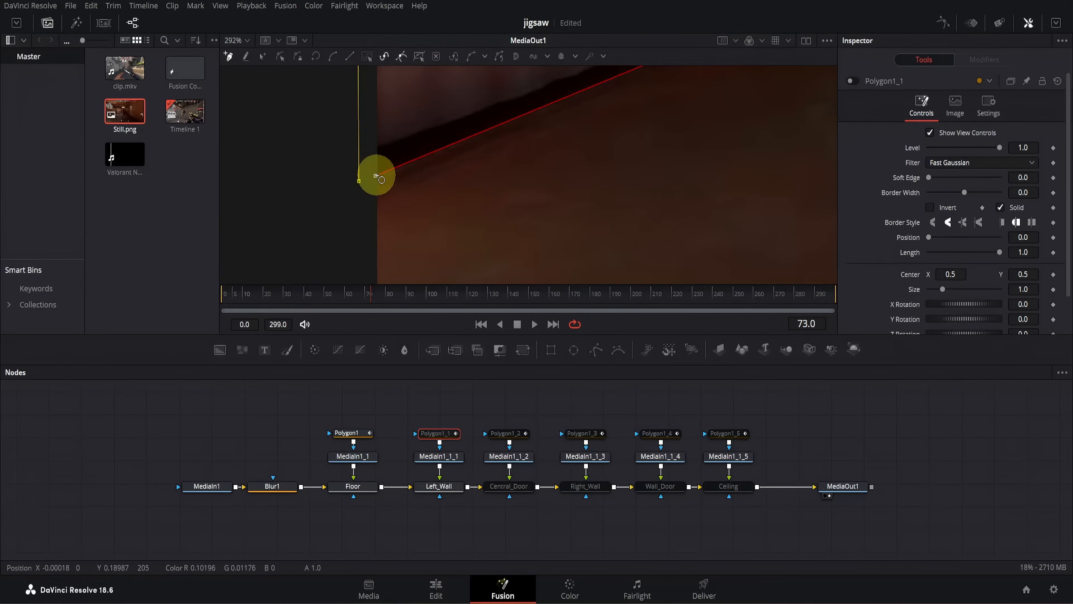
{"action": "left_click", "coordinate": [376, 173]}
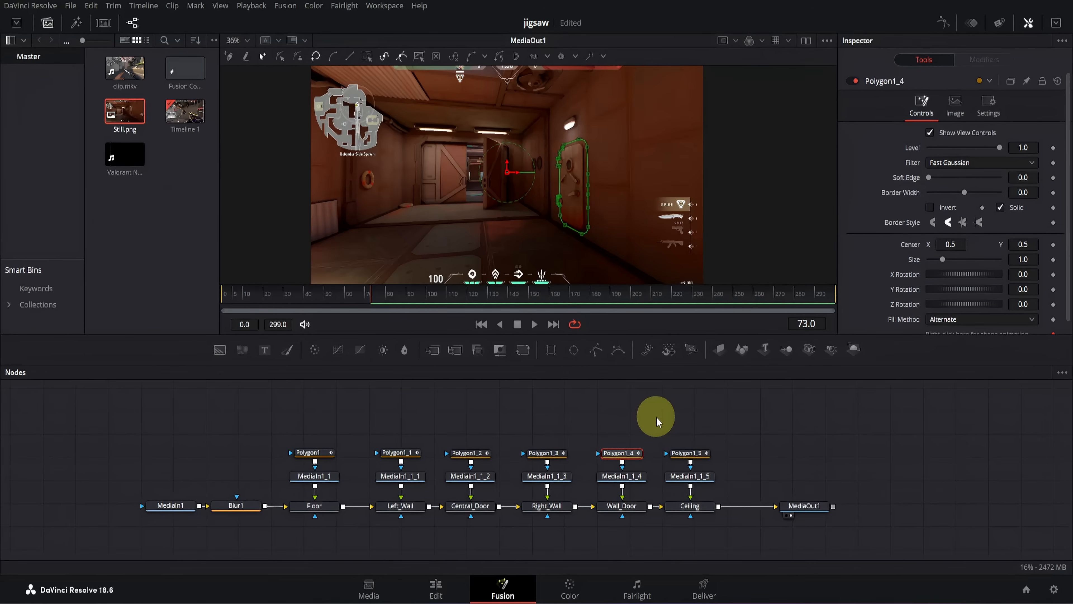
- Shift the Wall_Door merge horizontally to a Center X of 0.394, then disable that merge
{"action": "left_click", "coordinate": [631, 505]}
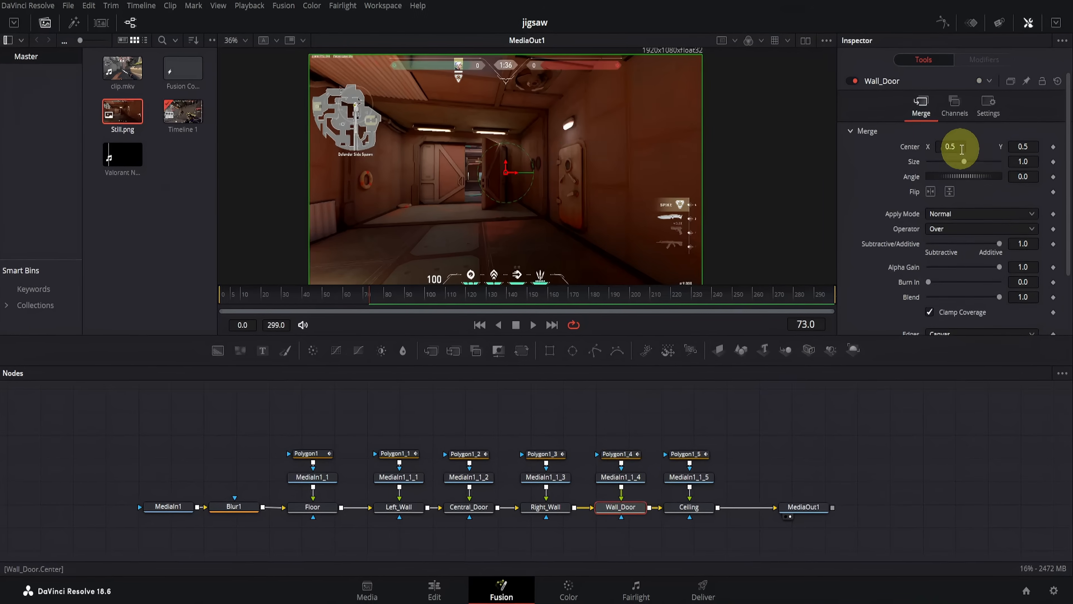
{"action": "left_click_drag", "start_coordinate": [957, 147], "coordinate": [917, 179]}
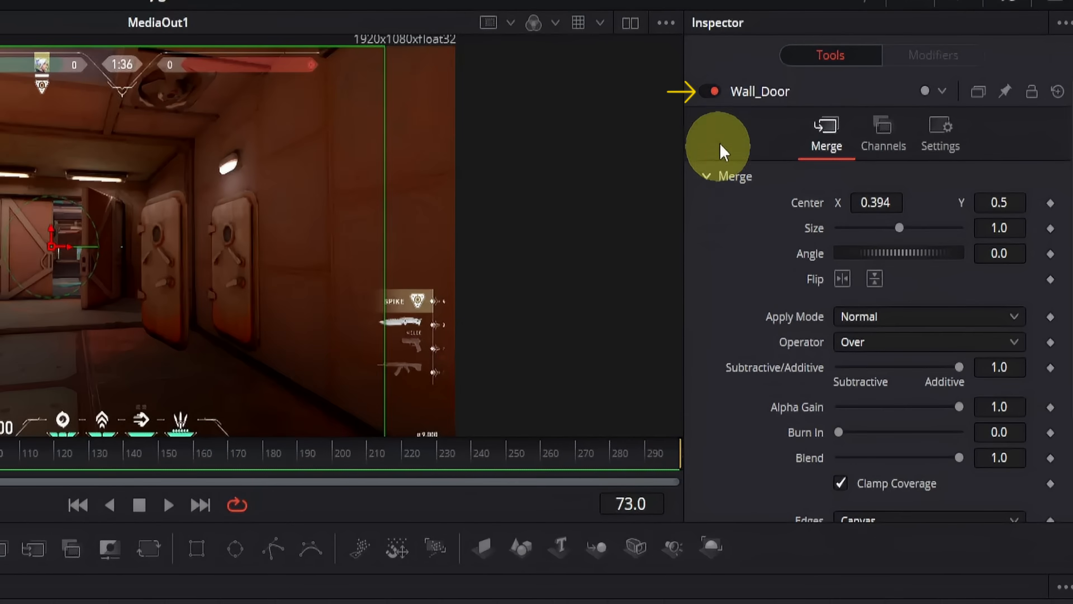
{"action": "left_click", "coordinate": [714, 92]}
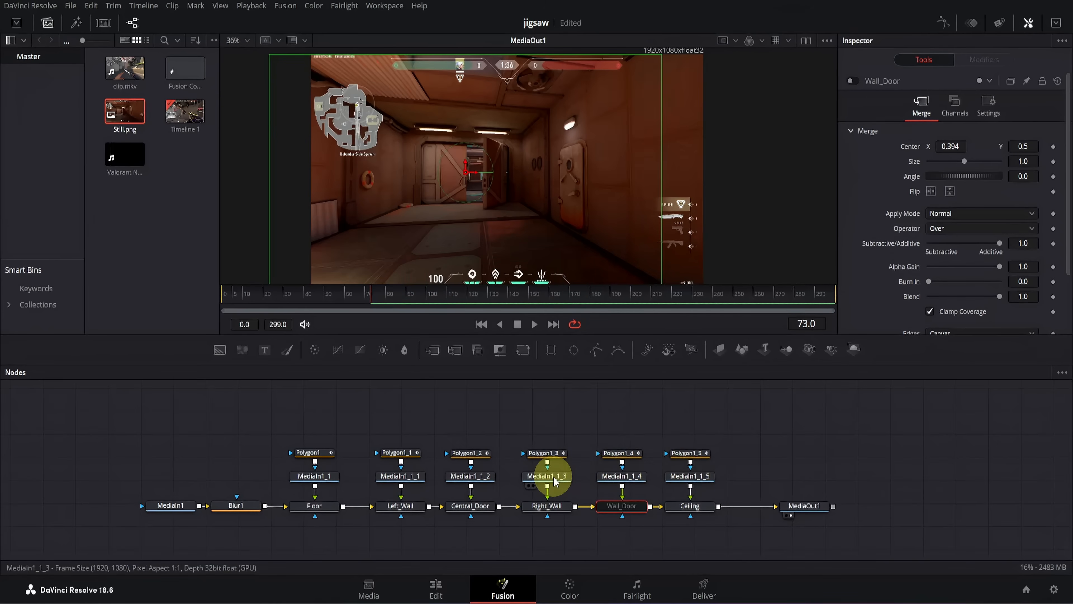
- Add a Paint node after MediaIn1_1_3, feeding the Right_Wall merge, and return the playhead to frame 0
{"action": "mouse_move", "coordinate": [555, 482]}
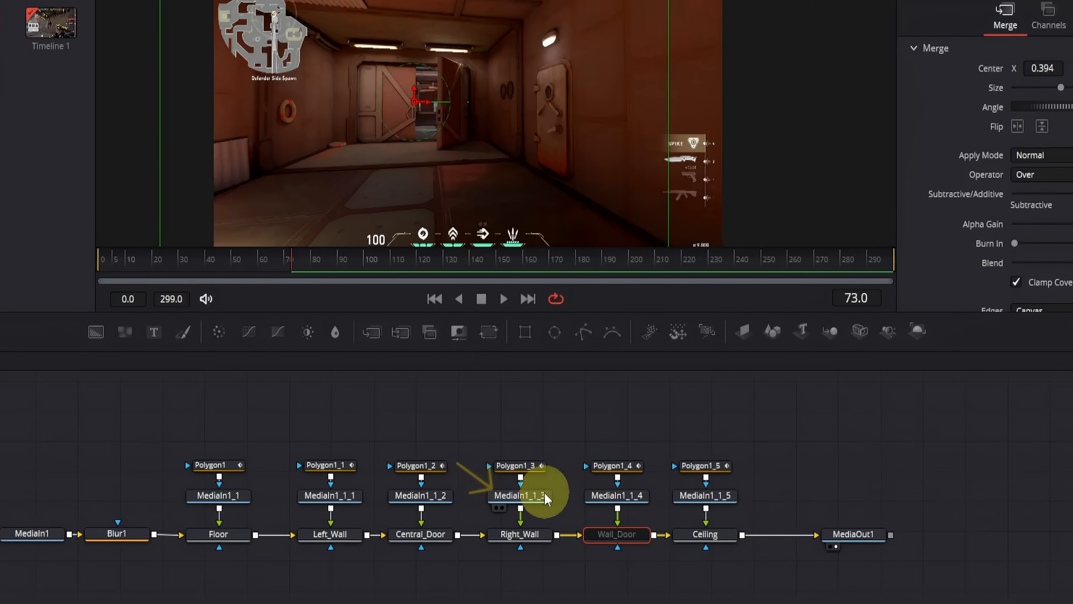
{"action": "left_click", "coordinate": [545, 496]}
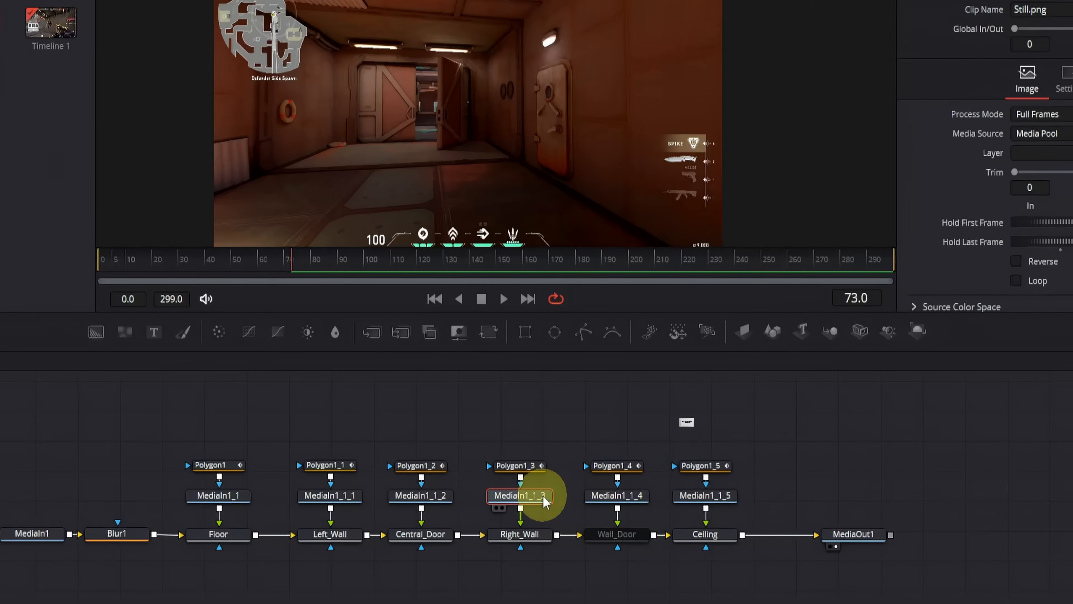
{"action": "key", "text": "shift+space"}
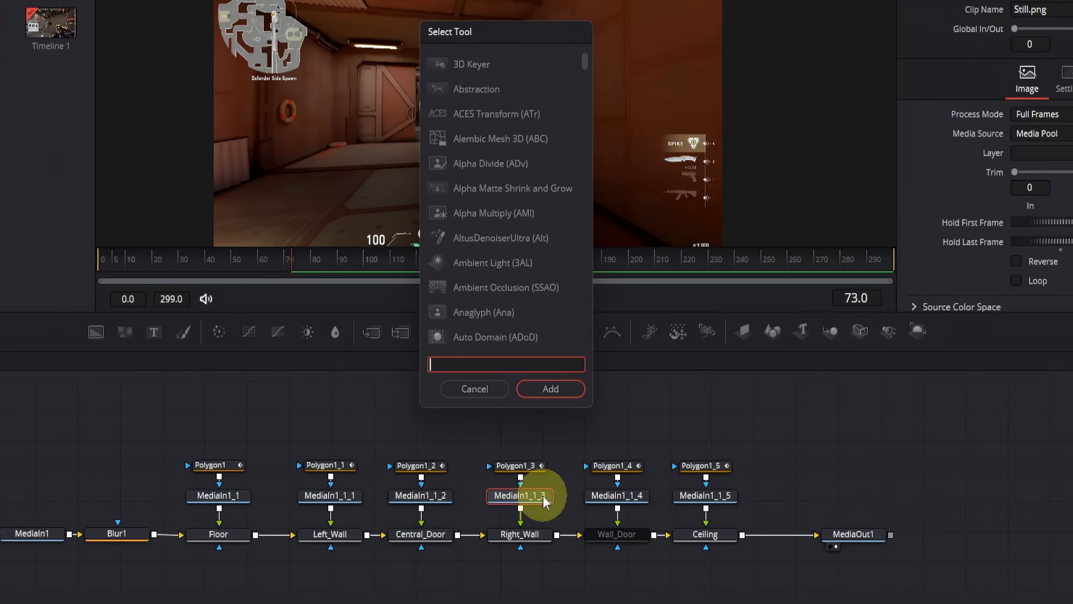
{"action": "type", "text": "paint"}
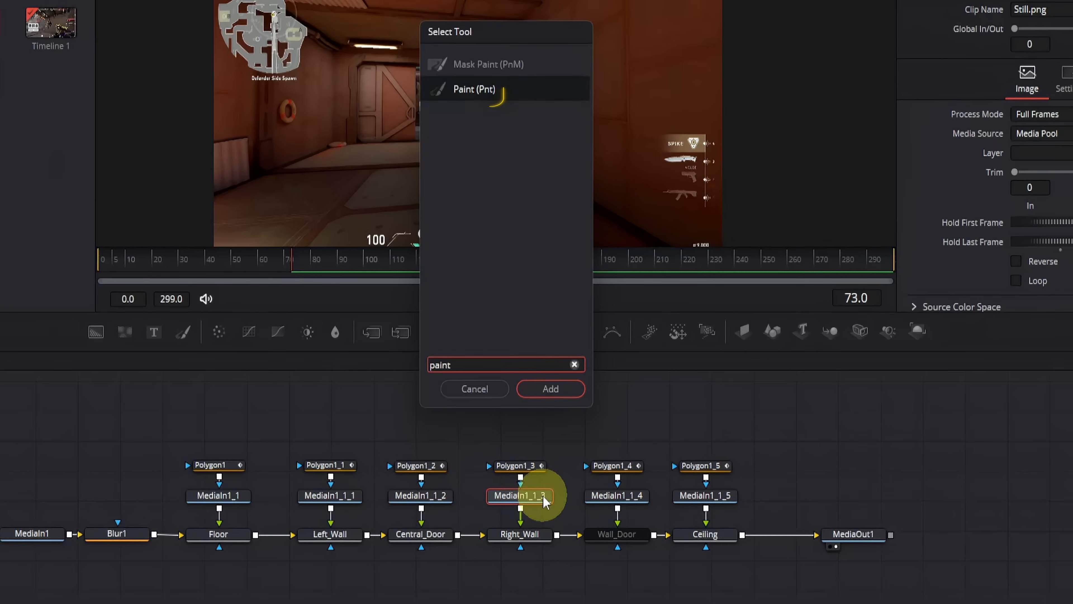
{"action": "key", "text": "Return"}
{"action": "left_click", "coordinate": [286, 259]}
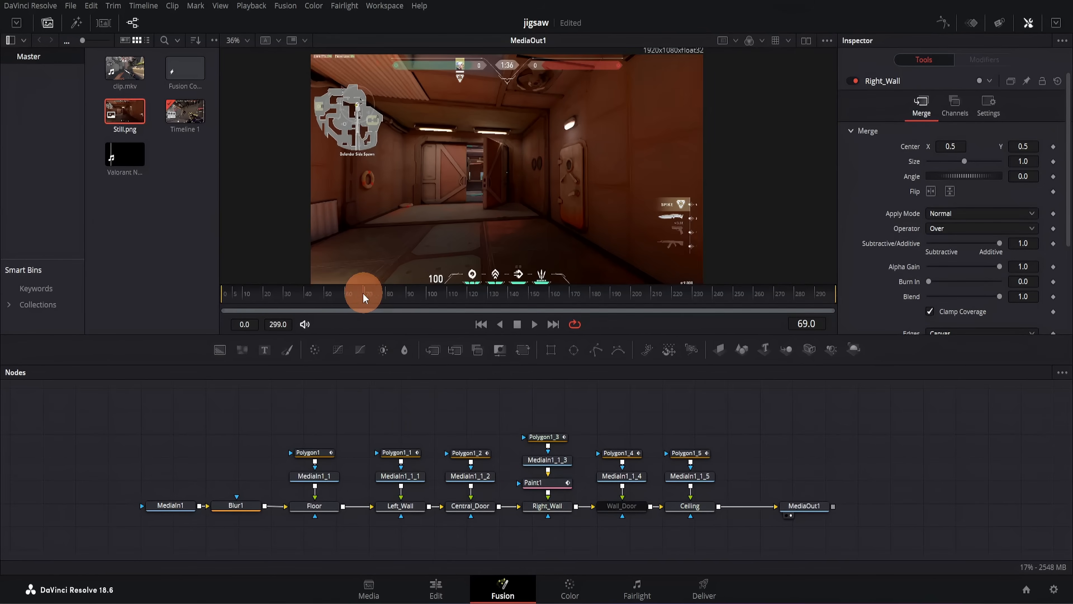
{"action": "left_click_drag", "start_coordinate": [364, 297], "coordinate": [213, 300]}
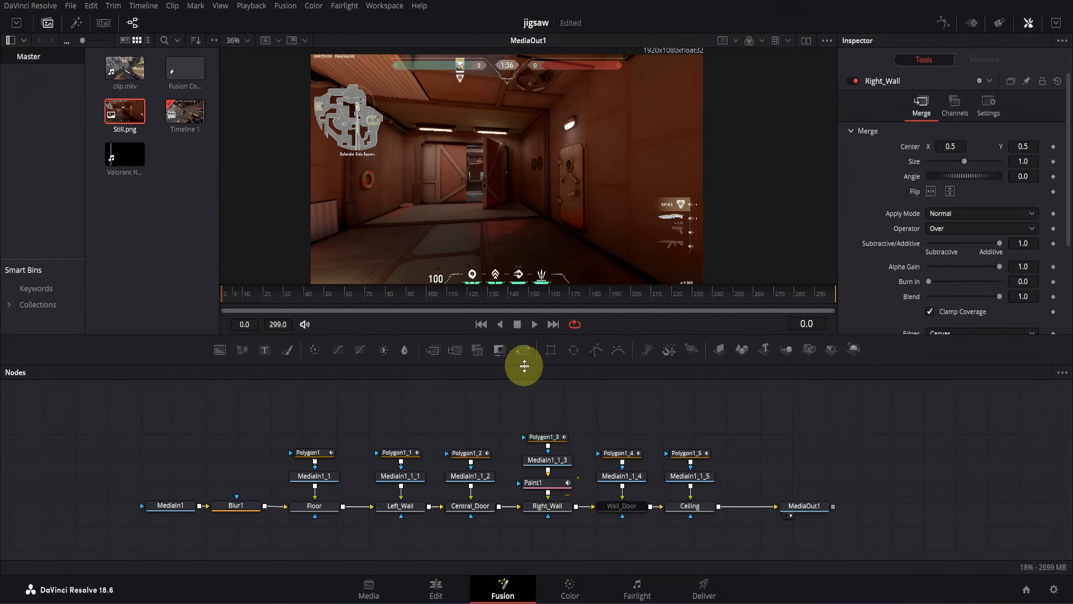
- Set the Paint1 node's apply mode to Clone and its stroke duration to 300
{"action": "left_click", "coordinate": [549, 487]}
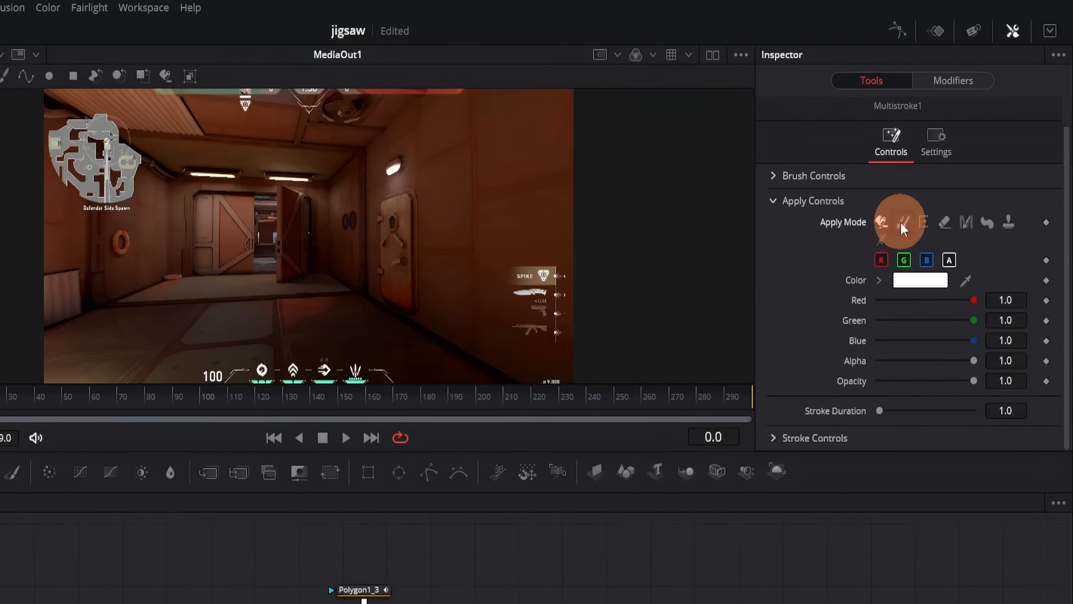
{"action": "left_click", "coordinate": [901, 221]}
{"action": "scroll", "coordinate": [909, 326], "scroll_direction": "down", "scroll_amount": 2}
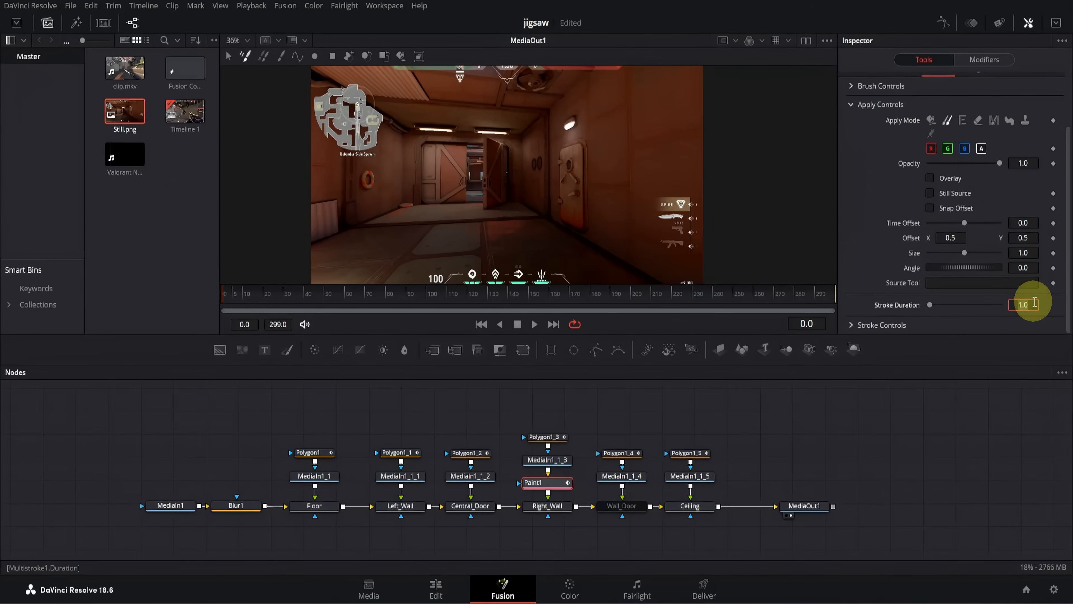
{"action": "type", "text": "00"}
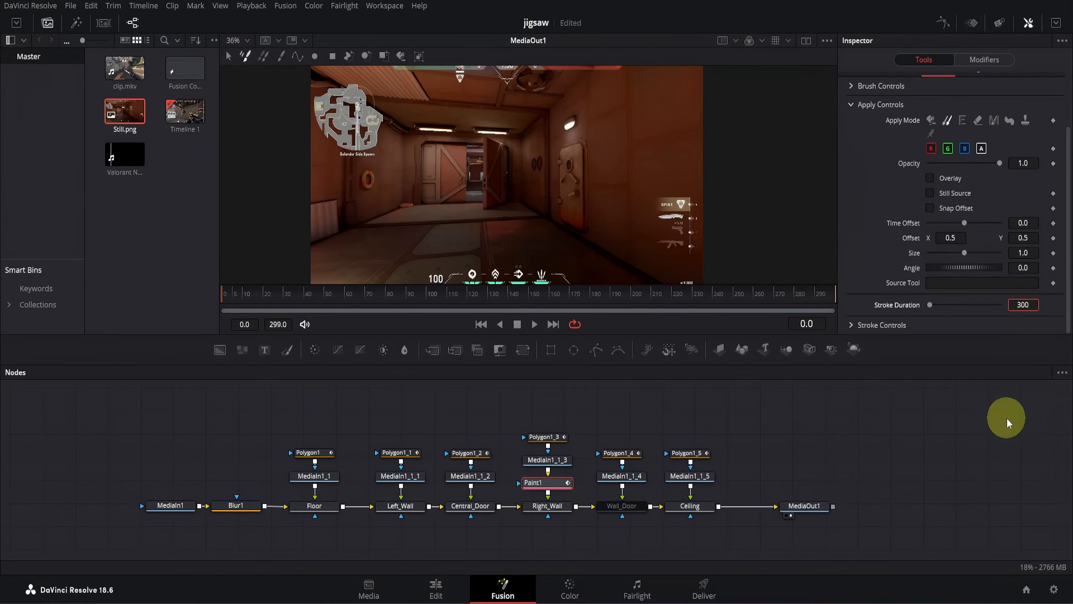
{"action": "key", "text": "Return"}
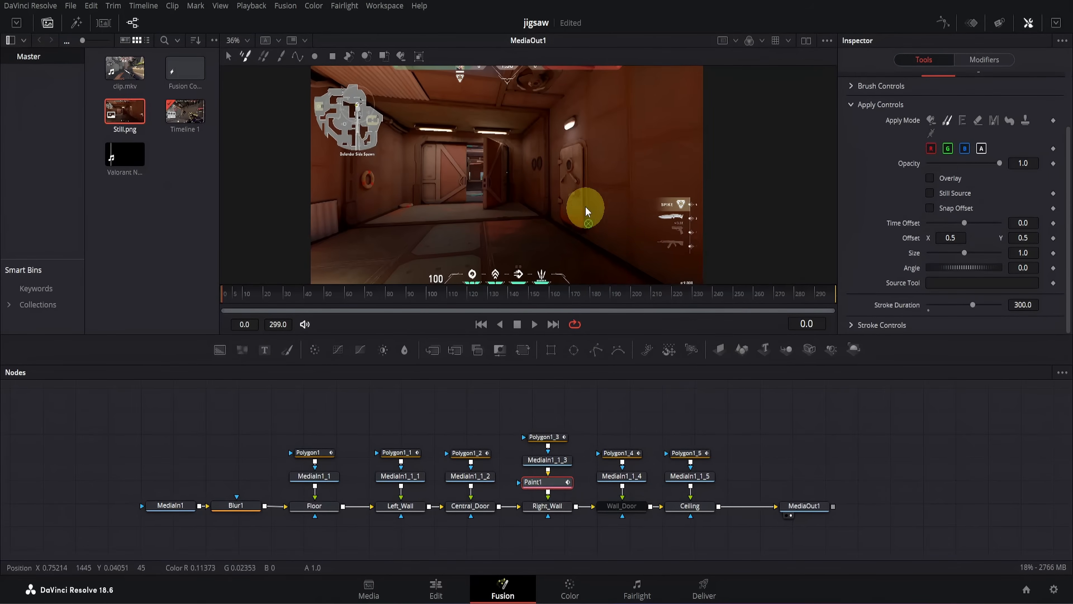
- Enlarge the clone brush, sample the clean wall beside the right wall's door and paint it over the door
{"action": "scroll", "coordinate": [572, 182], "scroll_direction": "up", "scroll_amount": 5}
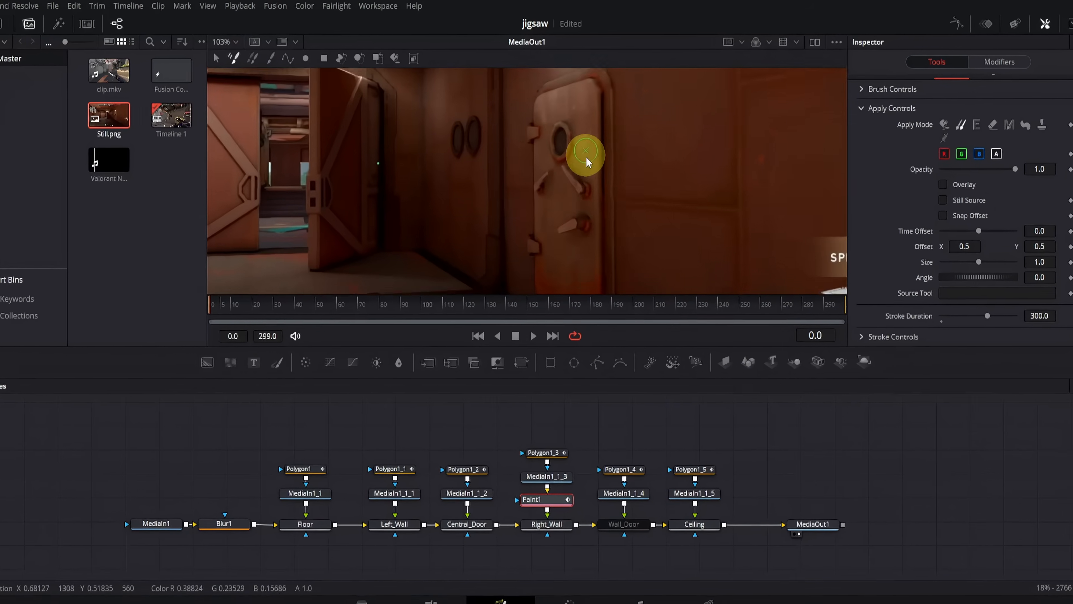
{"action": "scroll", "coordinate": [587, 159], "scroll_direction": "up", "scroll_amount": 3}
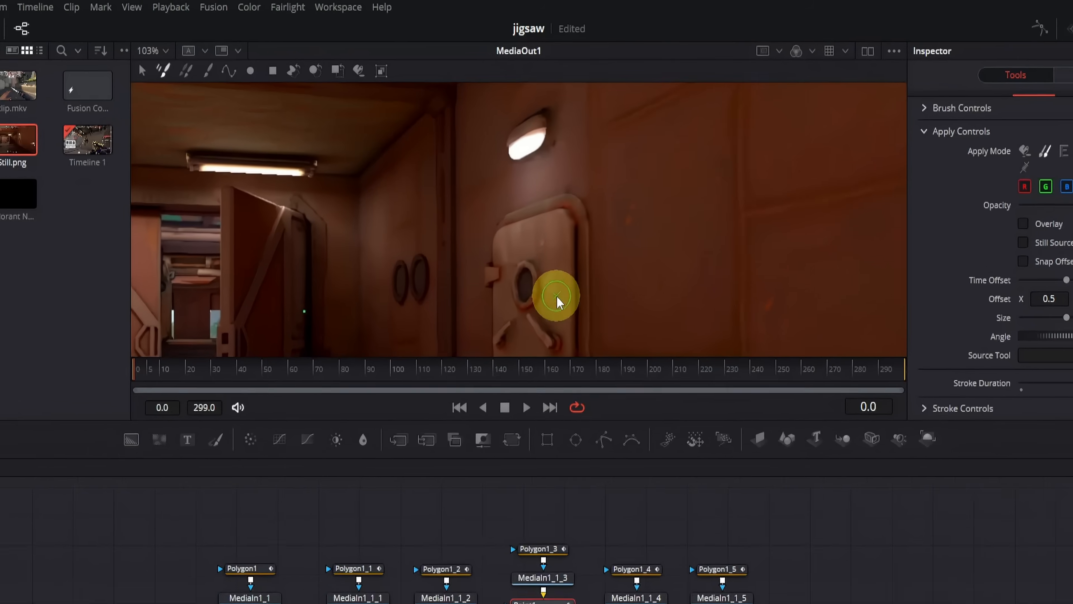
{"action": "key", "text": "ctrl"}
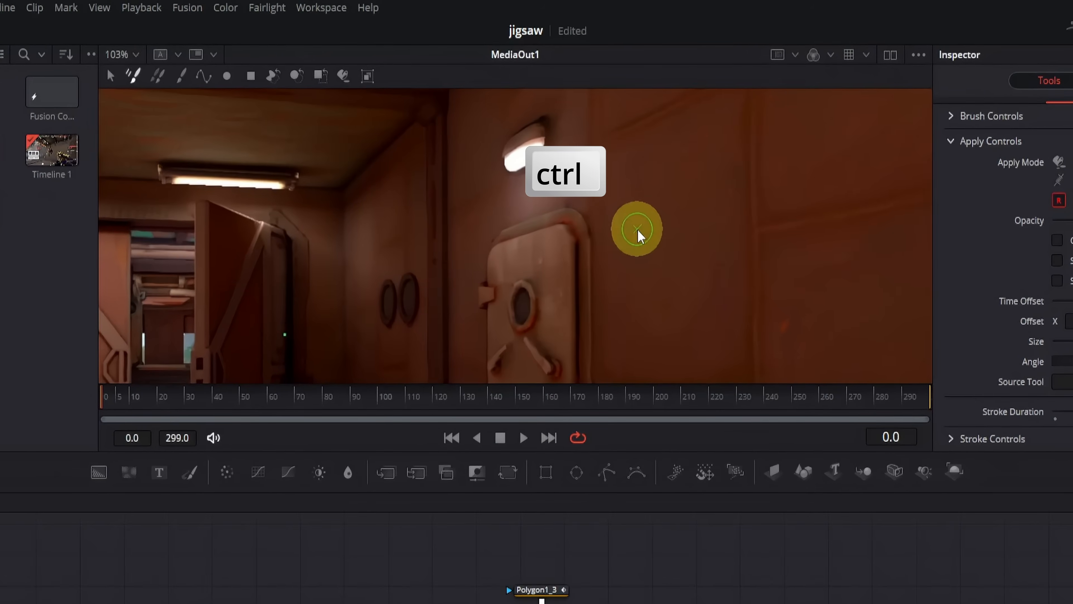
{"action": "mouse_move", "coordinate": [620, 213]}
{"action": "left_mouse_down"}
{"action": "mouse_move", "coordinate": [671, 253]}
{"action": "mouse_move", "coordinate": [620, 223]}
{"action": "mouse_move", "coordinate": [640, 234]}
{"action": "left_mouse_up"}
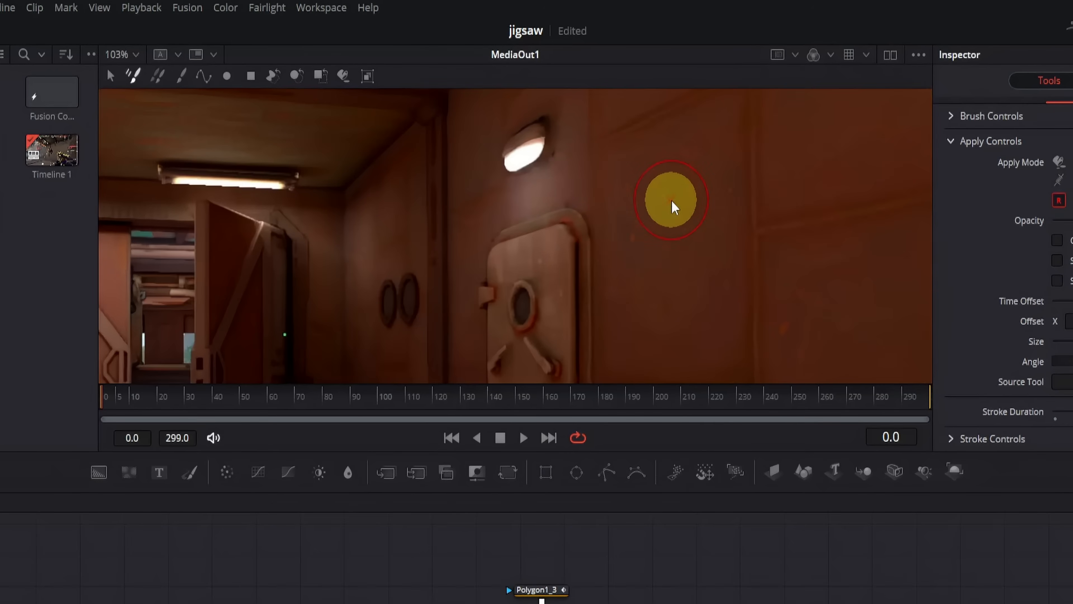
{"action": "left_click", "coordinate": [671, 200], "text": "alt"}
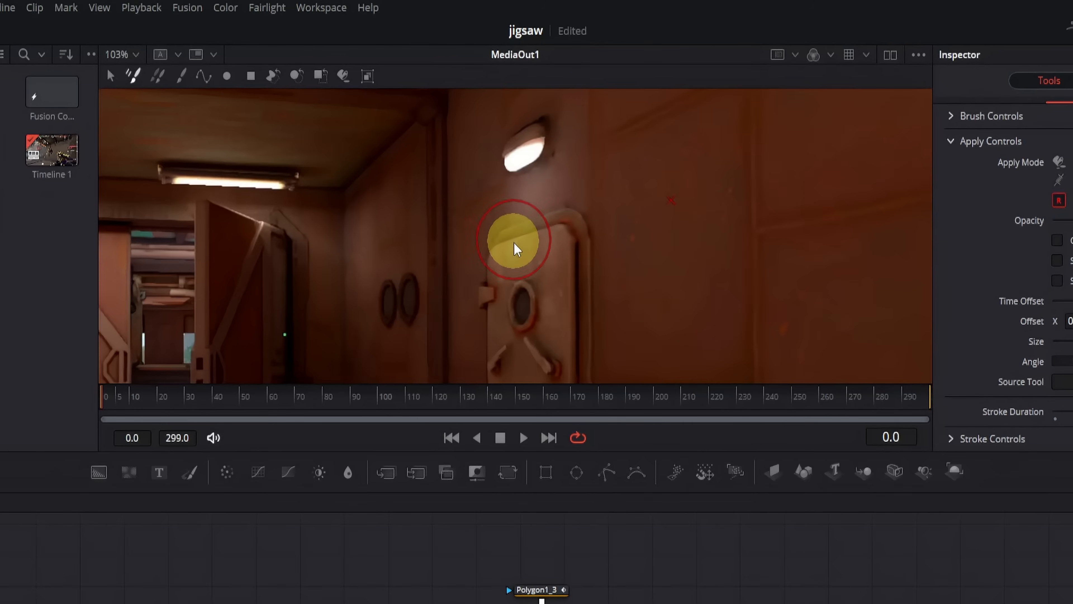
{"action": "mouse_move", "coordinate": [516, 250]}
{"action": "left_mouse_down"}
{"action": "mouse_move", "coordinate": [562, 225]}
{"action": "mouse_move", "coordinate": [506, 255]}
{"action": "mouse_move", "coordinate": [548, 274]}
{"action": "mouse_move", "coordinate": [510, 269]}
{"action": "mouse_move", "coordinate": [652, 218]}
{"action": "mouse_move", "coordinate": [622, 208]}
{"action": "mouse_move", "coordinate": [637, 206]}
{"action": "mouse_move", "coordinate": [626, 195]}
{"action": "mouse_move", "coordinate": [498, 243]}
{"action": "mouse_move", "coordinate": [528, 229]}
{"action": "mouse_move", "coordinate": [510, 230]}
{"action": "mouse_move", "coordinate": [570, 215]}
{"action": "mouse_move", "coordinate": [481, 302]}
{"action": "mouse_move", "coordinate": [492, 264]}
{"action": "mouse_move", "coordinate": [548, 223]}
{"action": "mouse_move", "coordinate": [576, 169]}
{"action": "mouse_move", "coordinate": [550, 247]}
{"action": "mouse_move", "coordinate": [581, 234]}
{"action": "mouse_move", "coordinate": [579, 156]}
{"action": "left_mouse_up"}
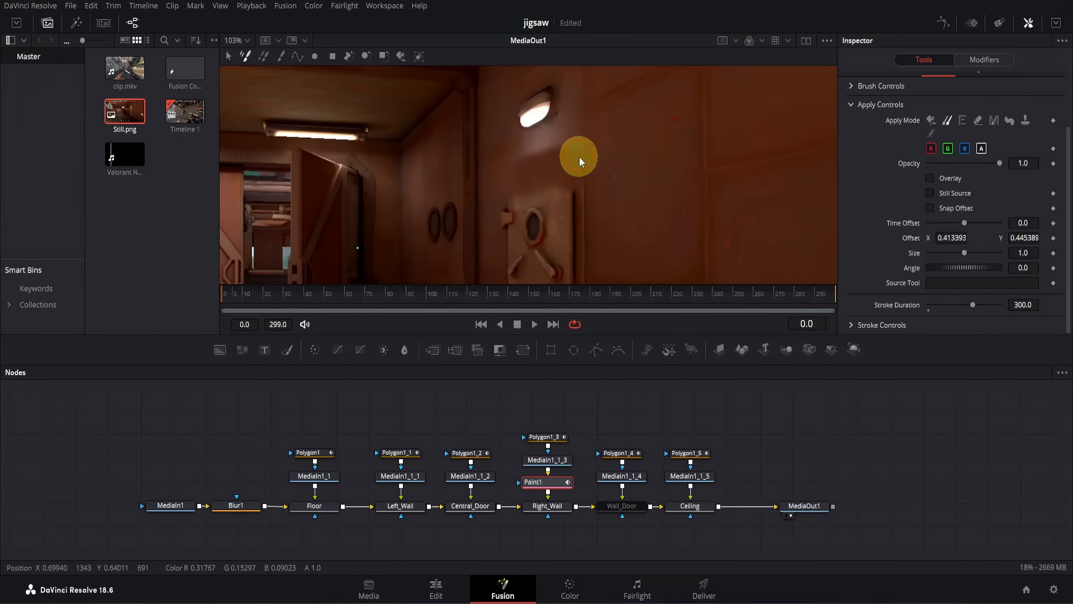
{"action": "scroll", "coordinate": [576, 243], "scroll_direction": "down", "scroll_amount": 1}
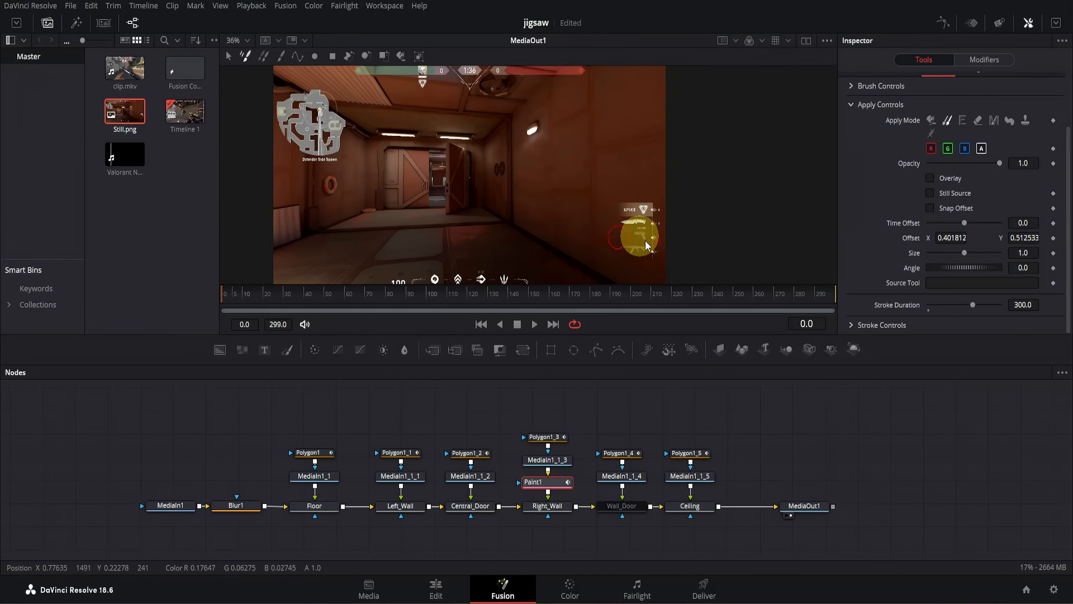
{"action": "scroll", "coordinate": [588, 206], "scroll_direction": "down", "scroll_amount": 1}
{"action": "left_click_drag", "start_coordinate": [588, 206], "coordinate": [610, 237]}
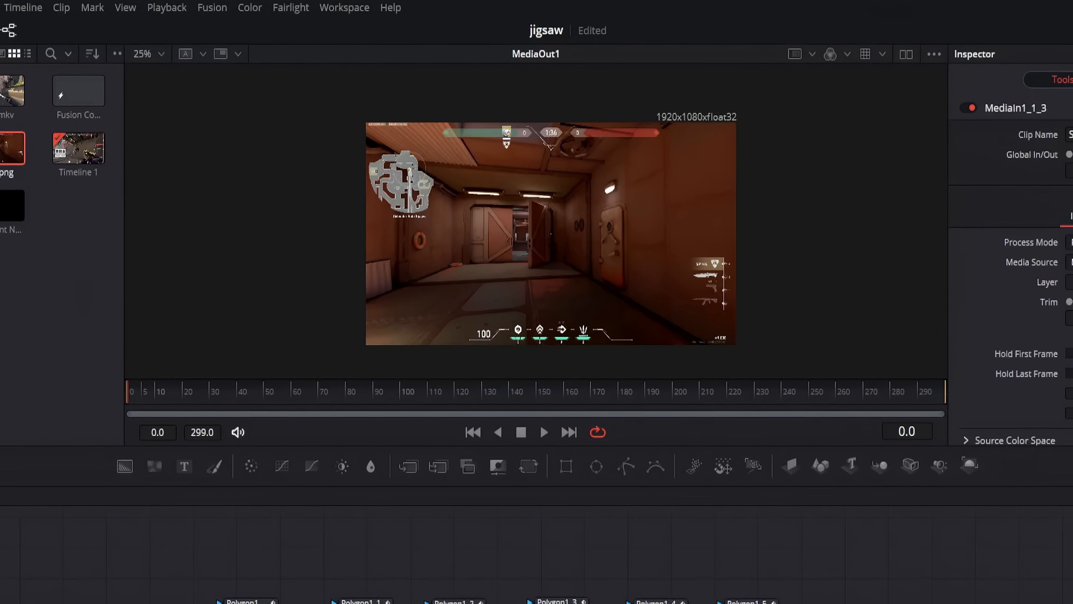
- Switch to the Adobe Firefly website and open its Generative fill feature
{"action": "left_click", "coordinate": [624, 541]}
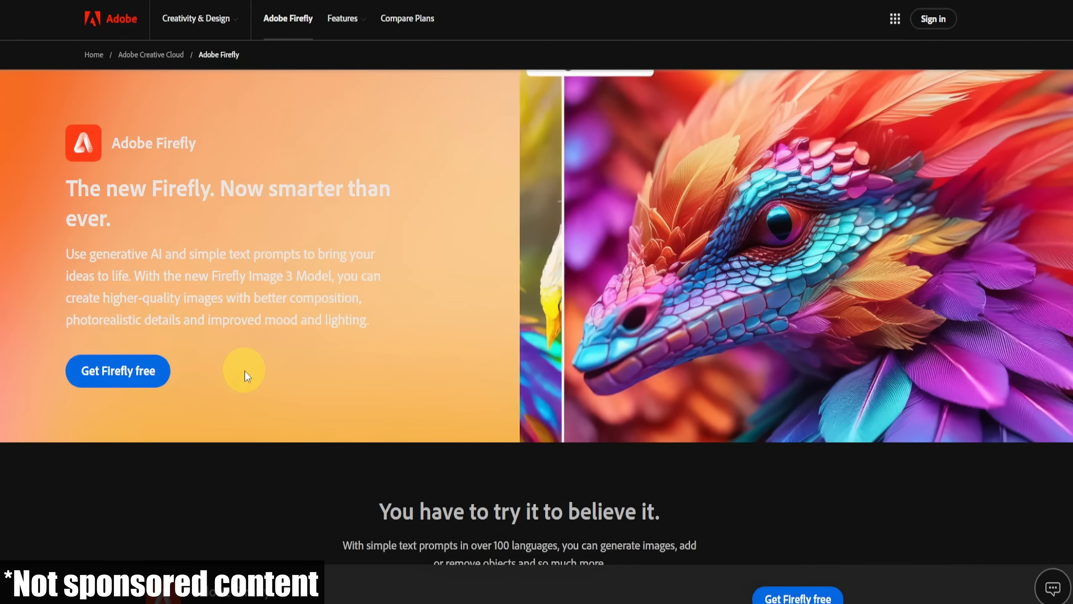
{"action": "left_click", "coordinate": [148, 374]}
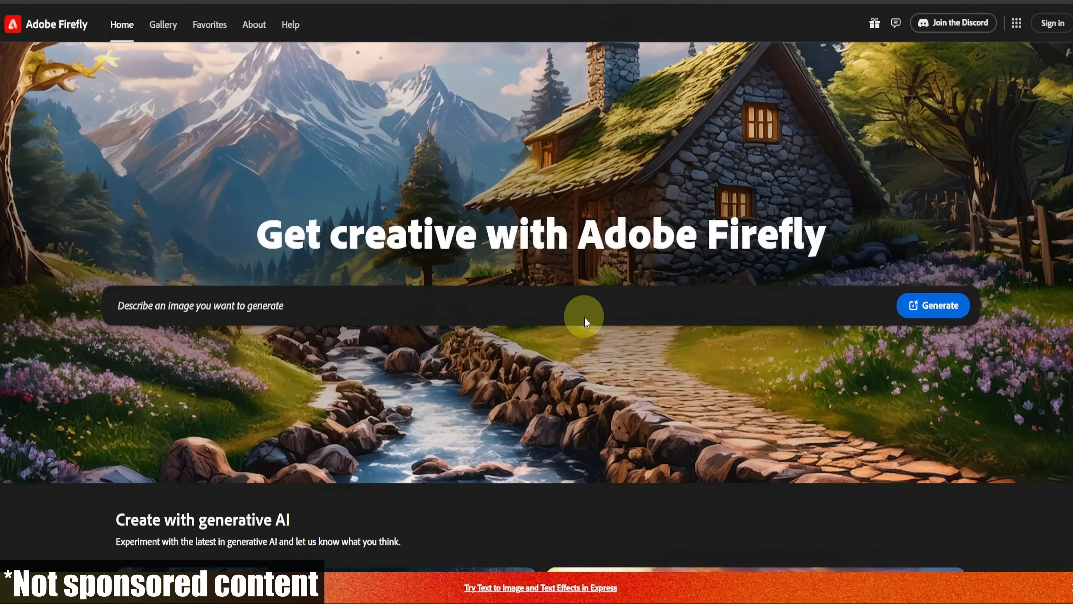
{"action": "scroll", "coordinate": [586, 321], "scroll_direction": "down", "scroll_amount": 6}
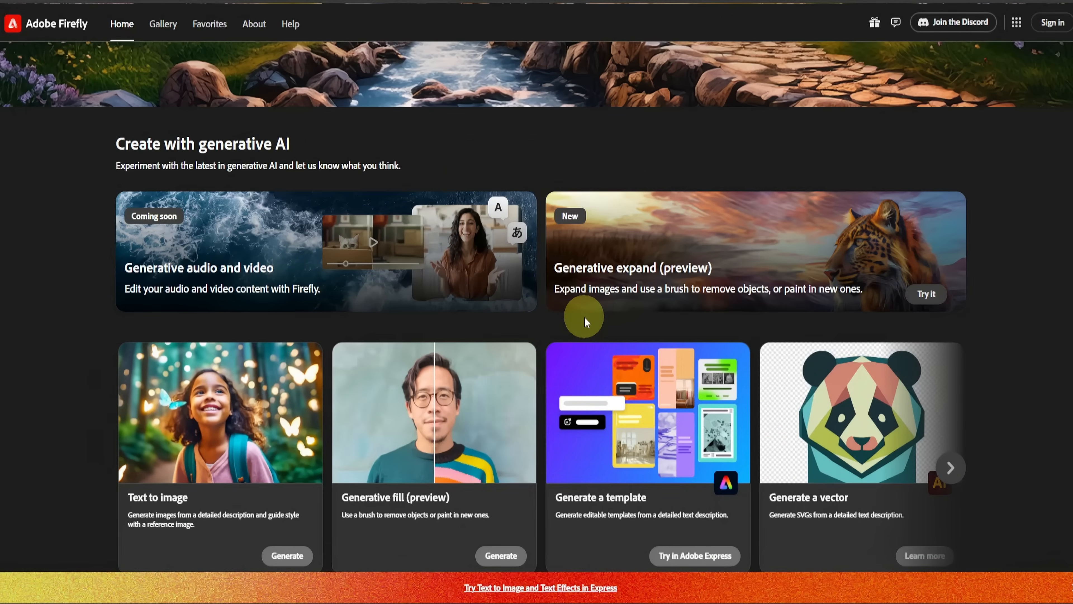
{"action": "left_click", "coordinate": [463, 476]}
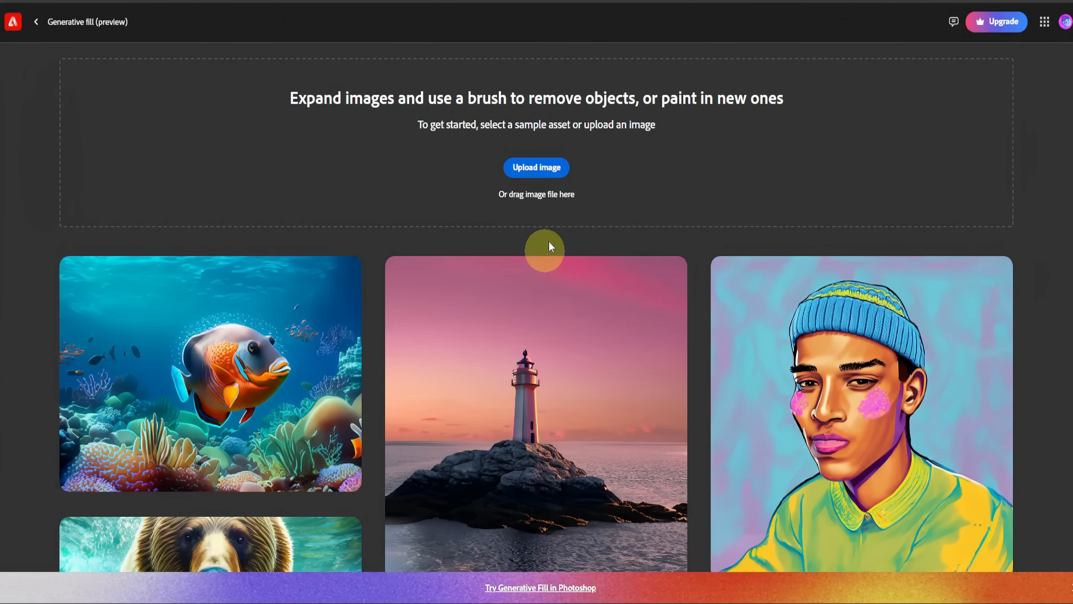
- Upload Still.png from the Pictures folder to Generative fill
{"action": "left_click", "coordinate": [548, 171]}
{"action": "left_click", "coordinate": [129, 79]}
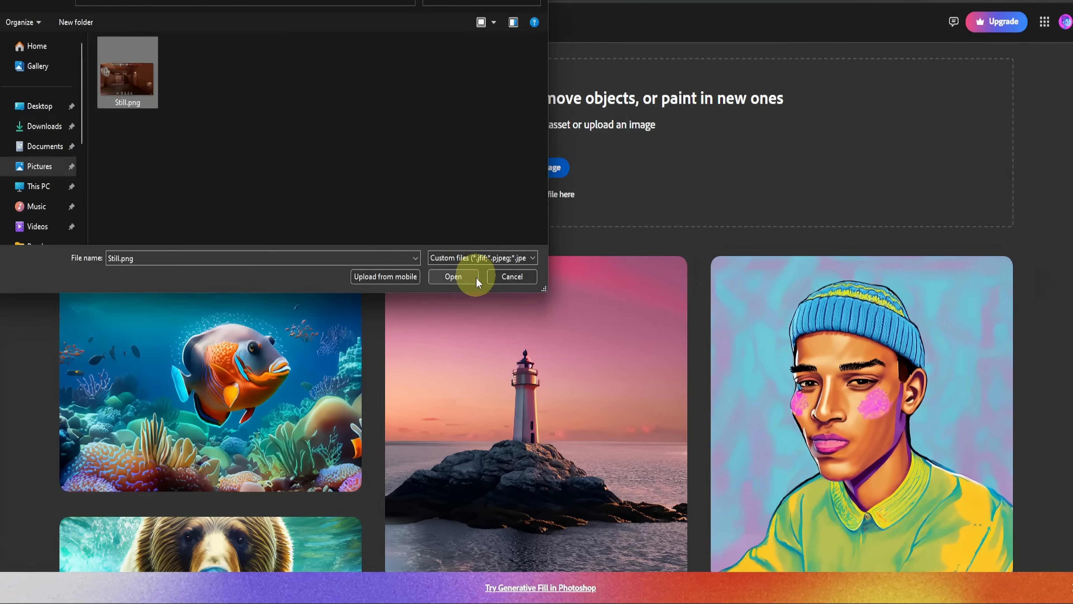
{"action": "left_click", "coordinate": [454, 276]}
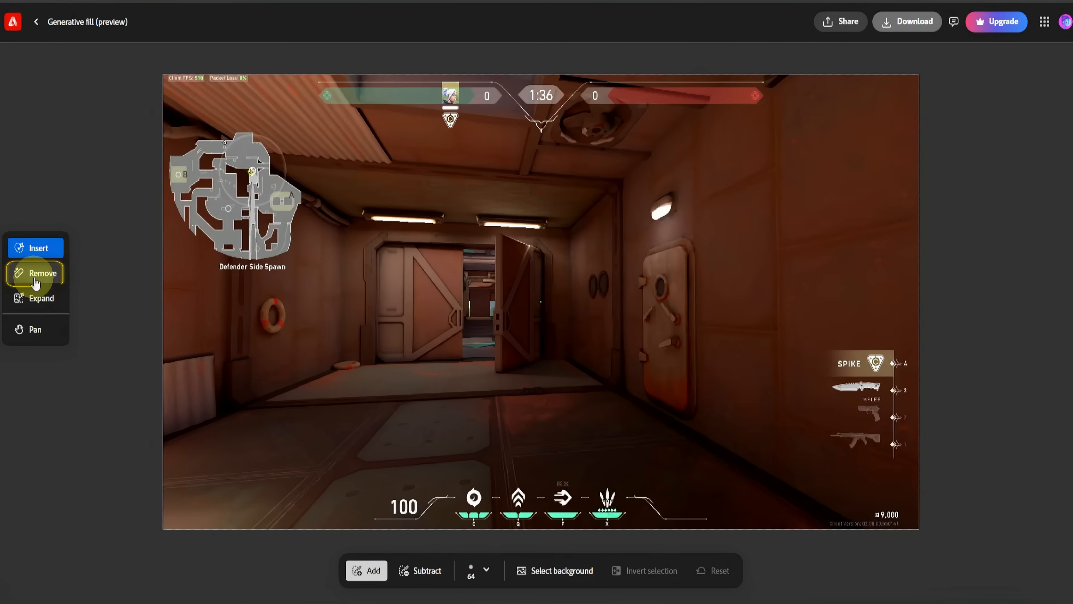
- Brush over the whole door on the right wall with the Remove tool and generate the removal
{"action": "left_click", "coordinate": [35, 282]}
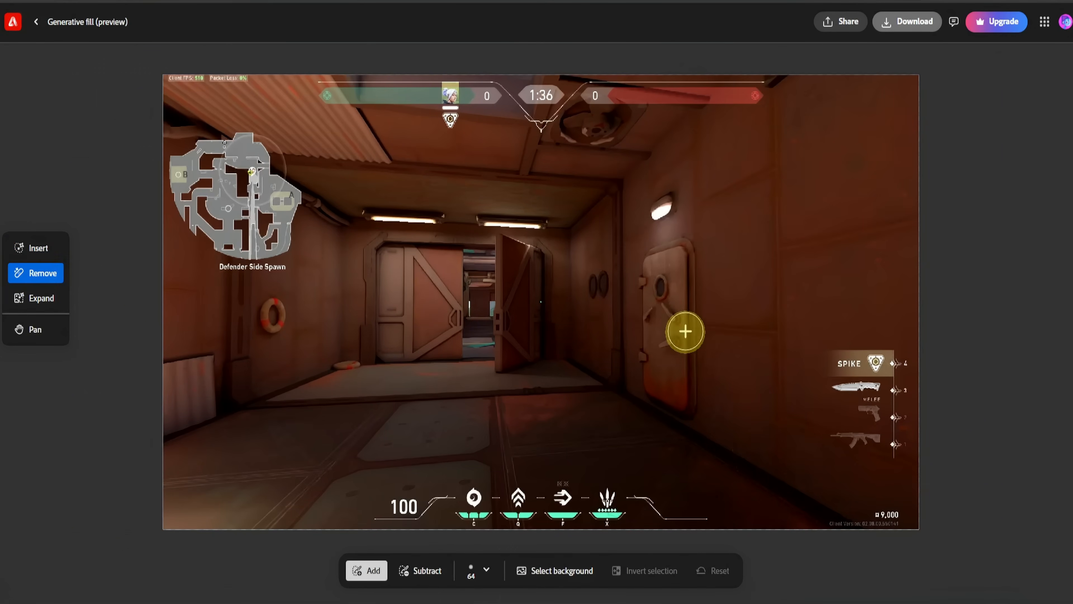
{"action": "scroll", "coordinate": [685, 331], "scroll_direction": "up", "scroll_amount": 3}
{"action": "mouse_move", "coordinate": [562, 186]}
{"action": "left_mouse_down"}
{"action": "mouse_move", "coordinate": [603, 173]}
{"action": "mouse_move", "coordinate": [619, 418]}
{"action": "mouse_move", "coordinate": [570, 398]}
{"action": "mouse_move", "coordinate": [549, 370]}
{"action": "mouse_move", "coordinate": [546, 210]}
{"action": "mouse_move", "coordinate": [572, 214]}
{"action": "mouse_move", "coordinate": [603, 284]}
{"action": "mouse_move", "coordinate": [568, 332]}
{"action": "mouse_move", "coordinate": [600, 339]}
{"action": "mouse_move", "coordinate": [589, 372]}
{"action": "left_mouse_up"}
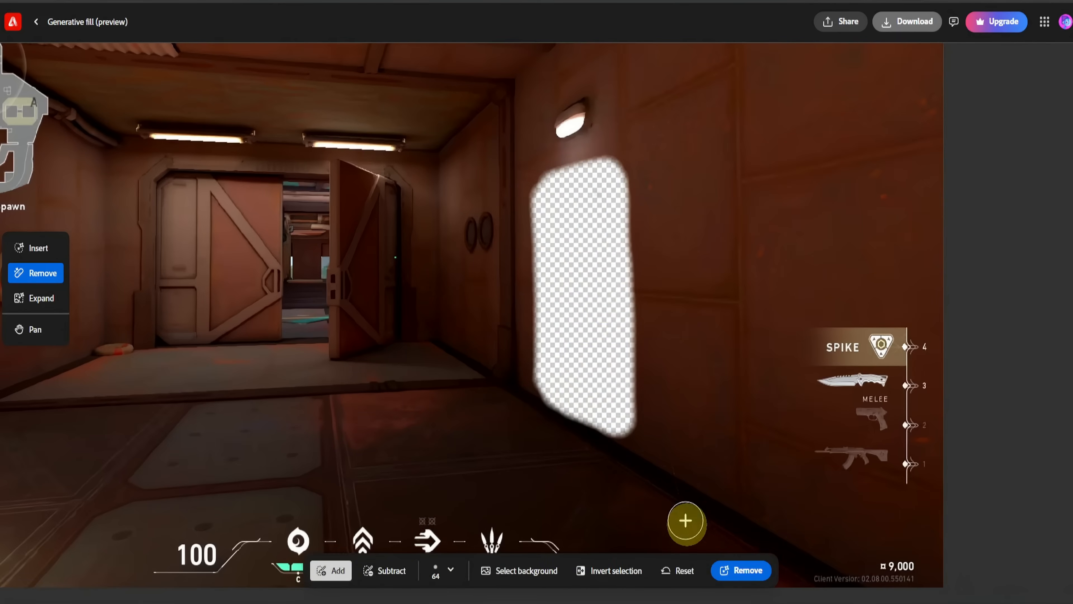
{"action": "left_click", "coordinate": [727, 571]}
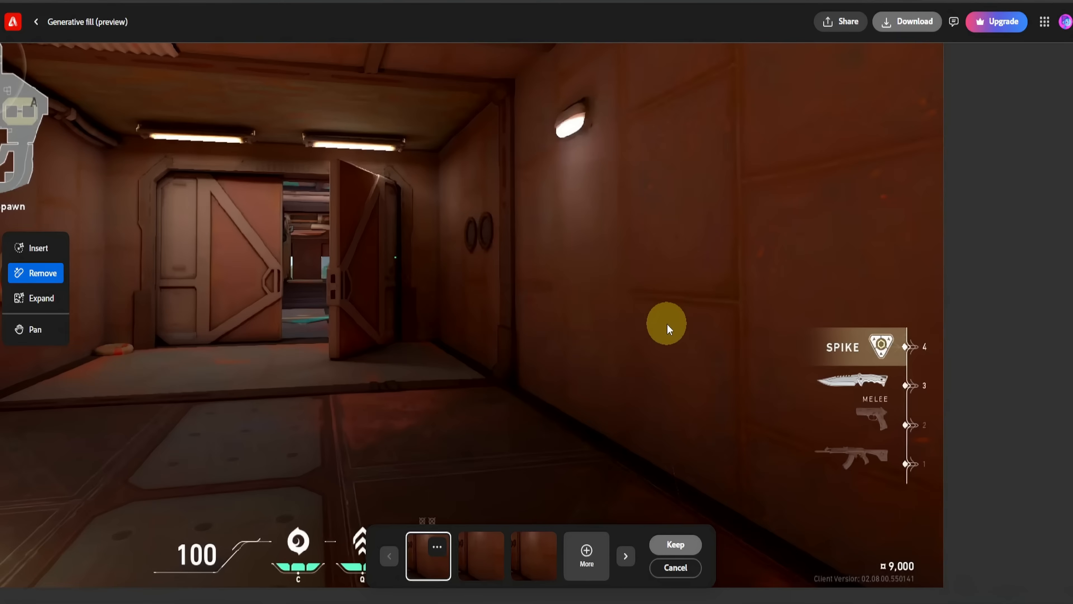
- Download the first doorless variation and bring it into the Fusion node graph in DaVinci Resolve as a new media node
{"action": "scroll", "coordinate": [667, 329], "scroll_direction": "down", "scroll_amount": 3}
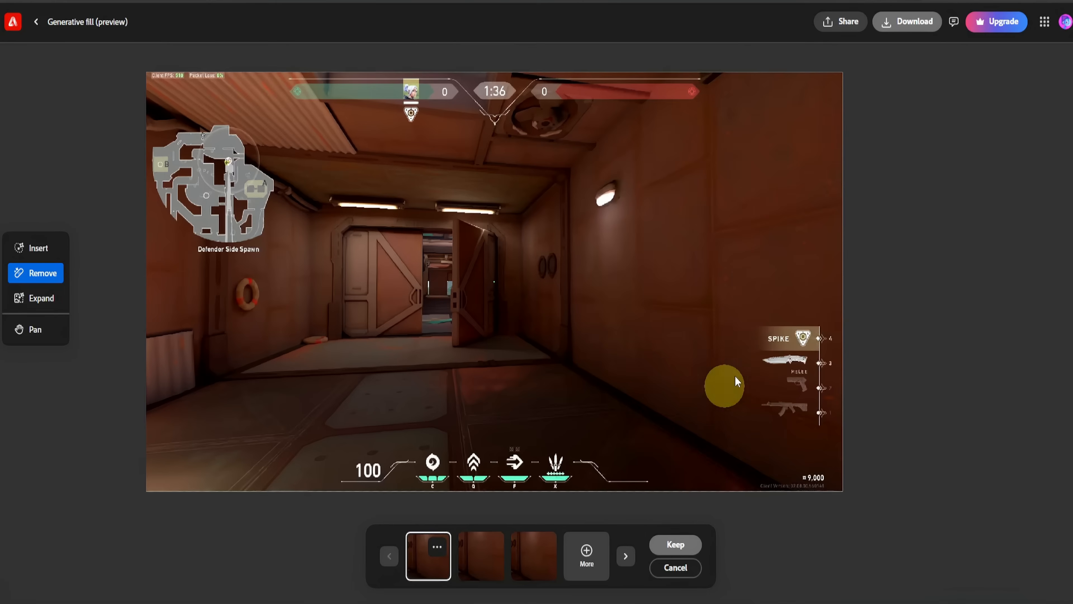
{"action": "left_click", "coordinate": [907, 28]}
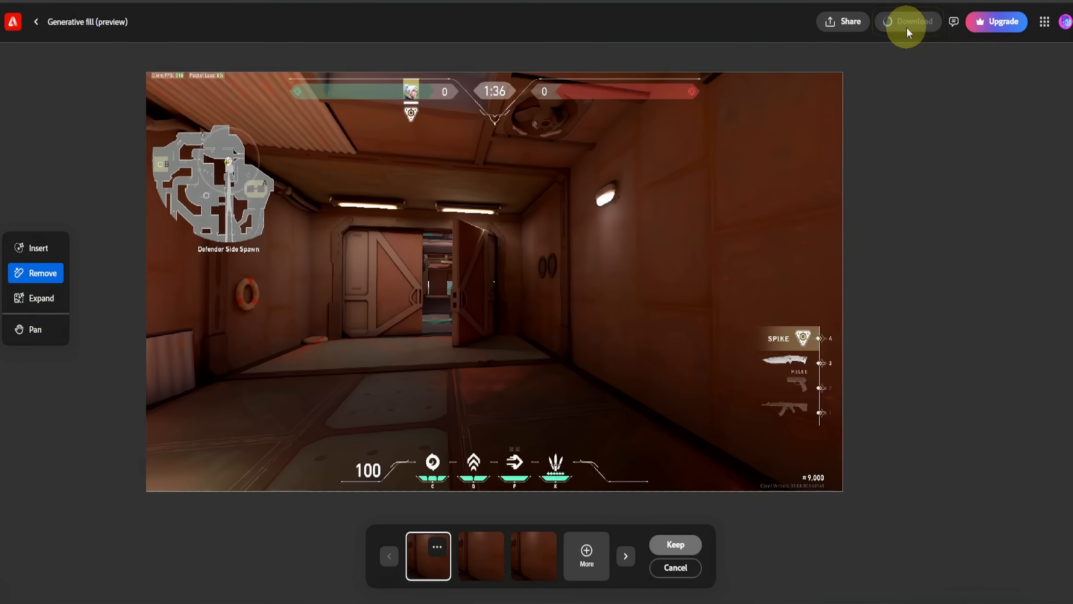
{"action": "left_click_drag", "start_coordinate": [893, 41], "coordinate": [588, 414]}
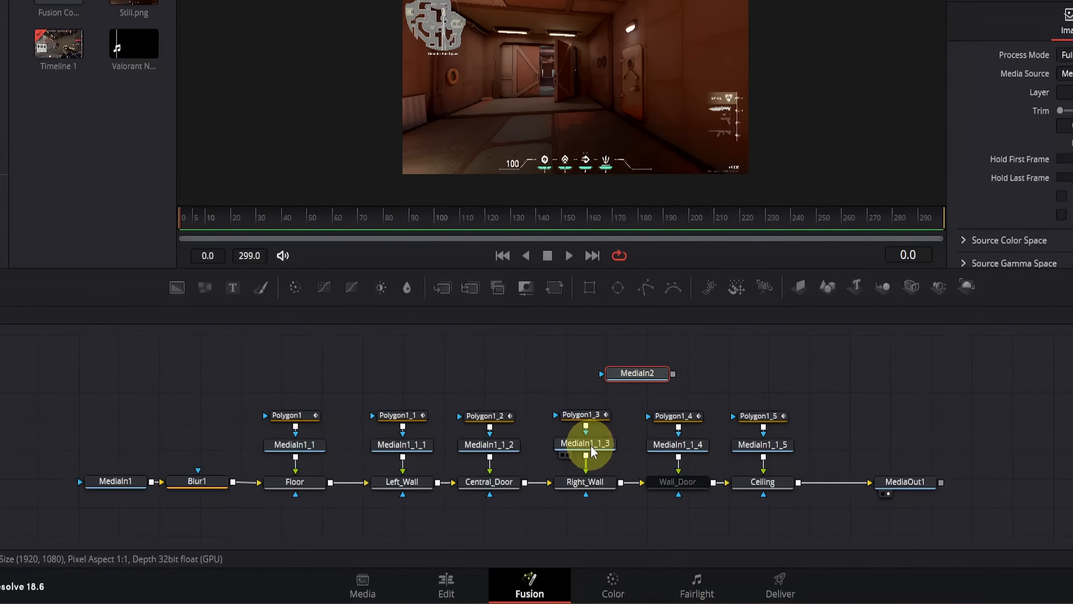
- Delete MediaIn1_1_3, connect MediaIn2 to the Right_Wall merge in its place and attach Polygon1_3 as its mask
{"action": "left_click", "coordinate": [592, 450]}
{"action": "key", "text": "Delete"}
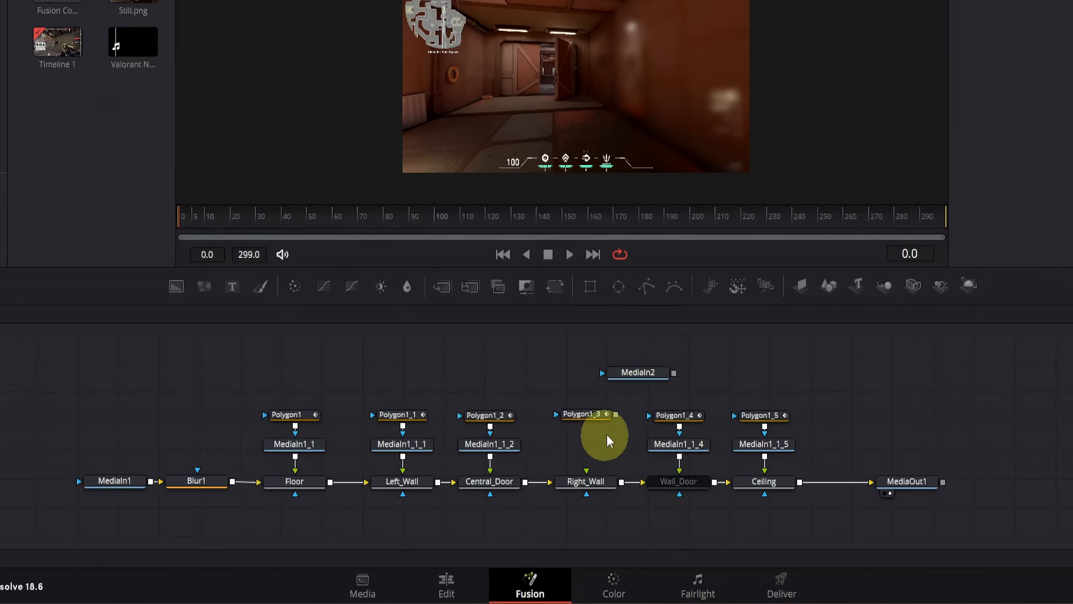
{"action": "left_click_drag", "start_coordinate": [638, 373], "coordinate": [602, 451]}
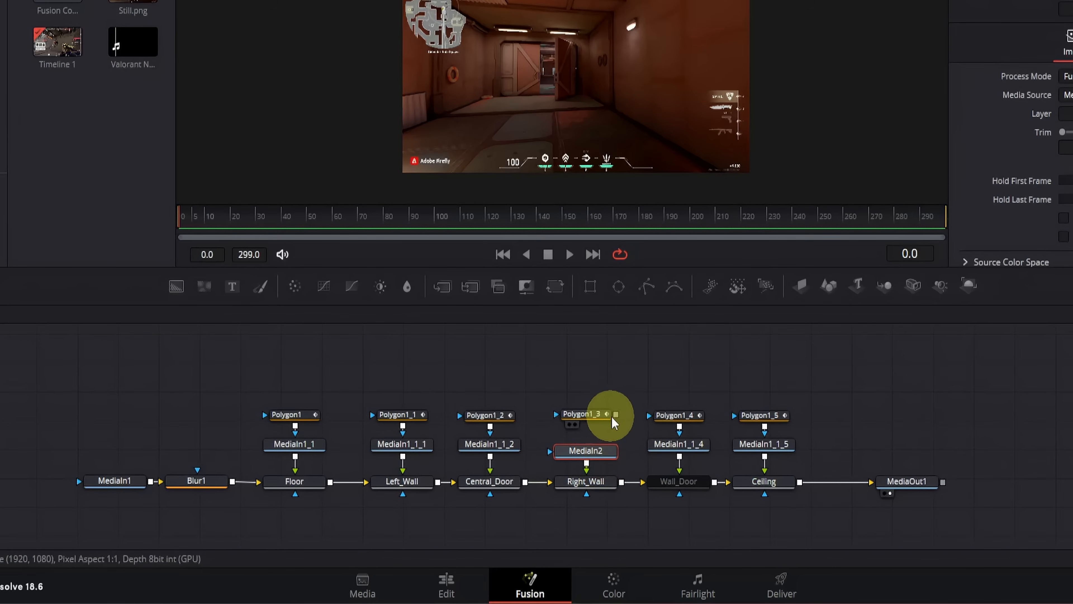
{"action": "left_click_drag", "start_coordinate": [616, 414], "coordinate": [605, 445]}
{"action": "left_click", "coordinate": [591, 418]}
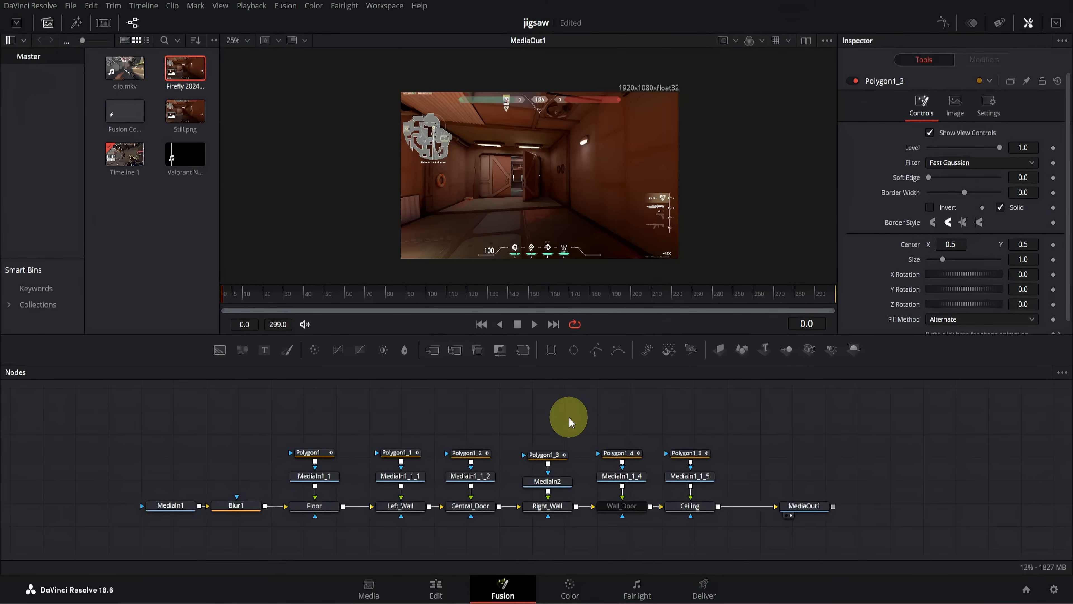
- Enable the Wall_Door merge, reset its Center X to 0.5 and clear the node selection
{"action": "left_click", "coordinate": [621, 505]}
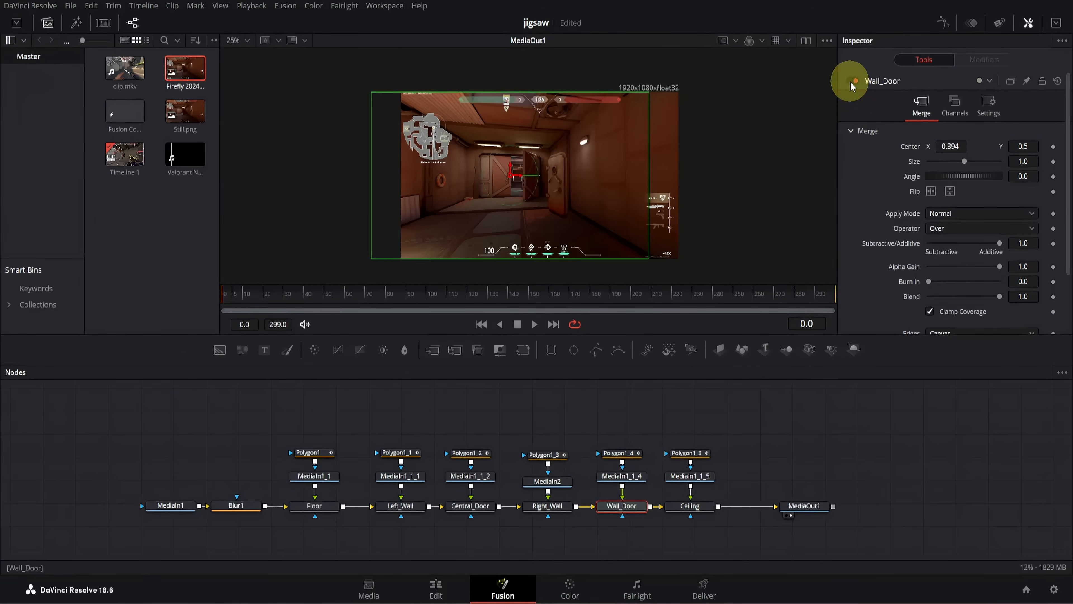
{"action": "double_click", "coordinate": [911, 150]}
{"action": "left_click", "coordinate": [739, 526]}
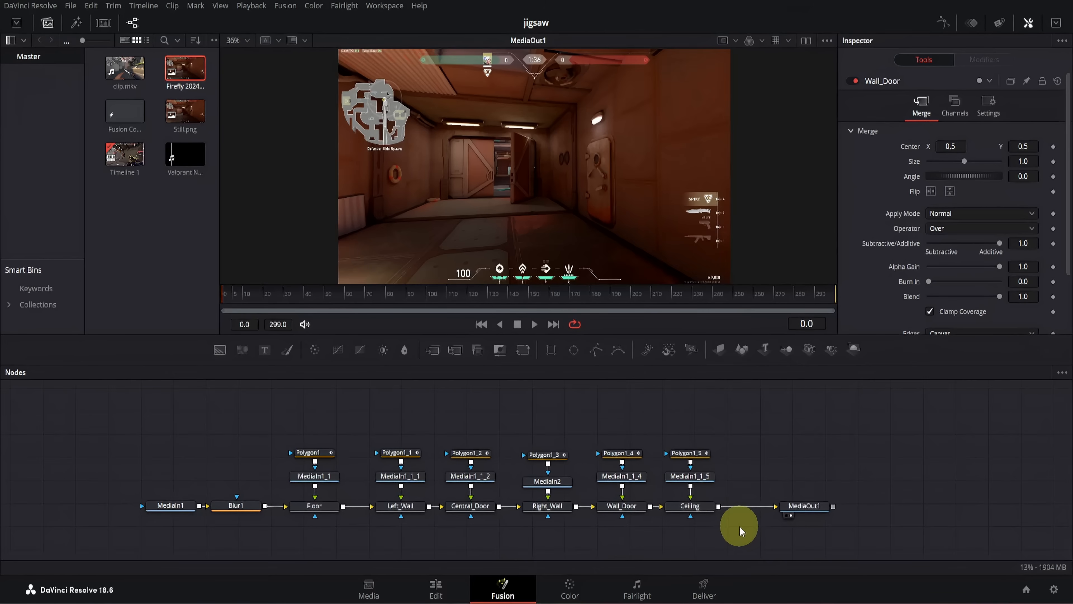
- Keyframe the Floor merge's Center at frame 0 with Y set to 0.036 so the floor piece starts below the frame
{"action": "left_click", "coordinate": [324, 508]}
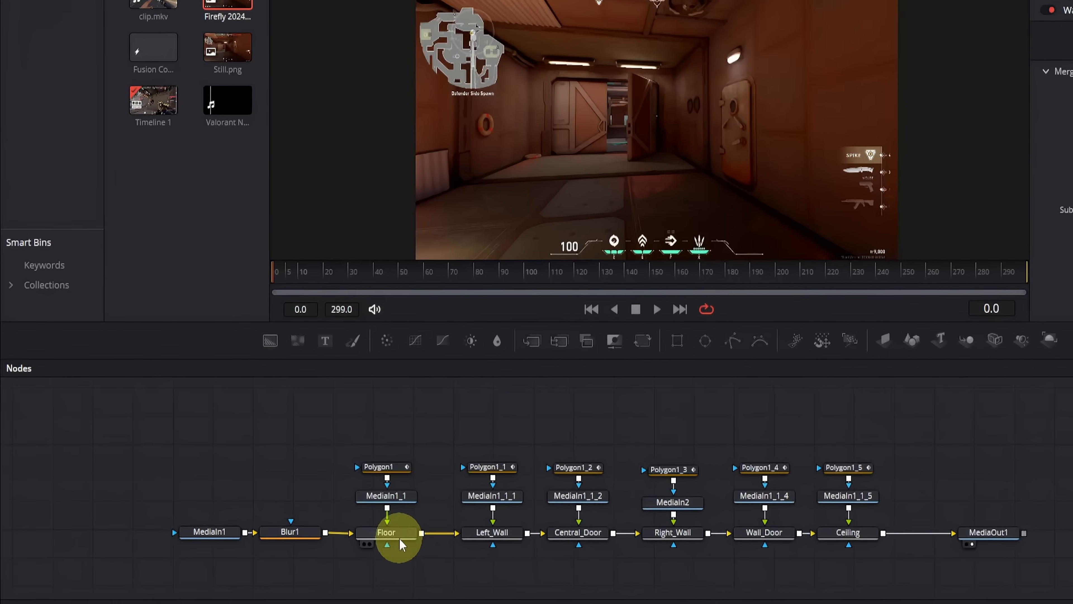
{"action": "left_click", "coordinate": [399, 538]}
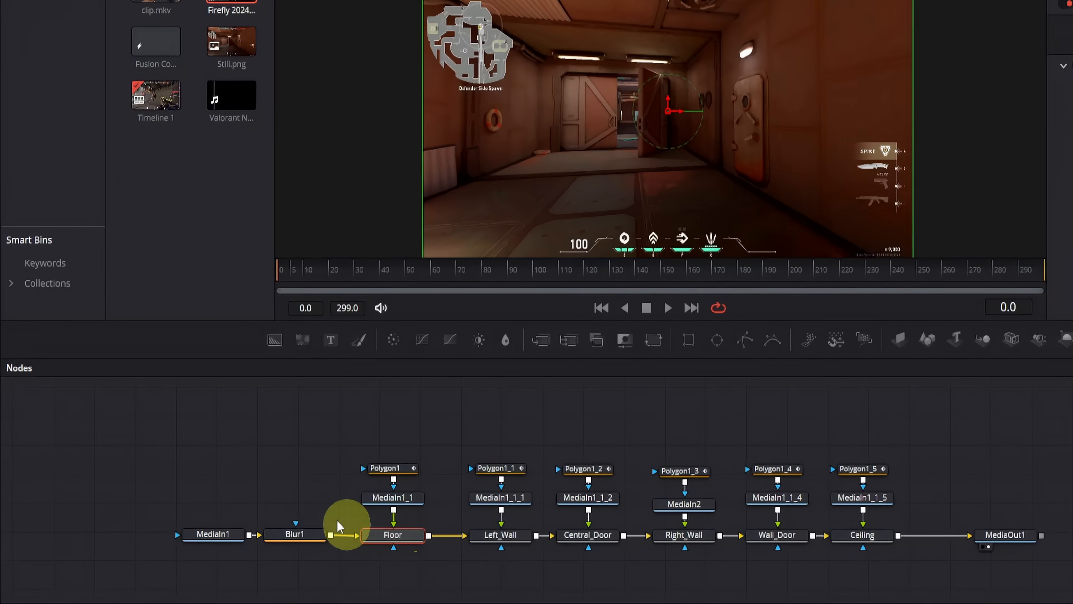
{"action": "left_click", "coordinate": [277, 273]}
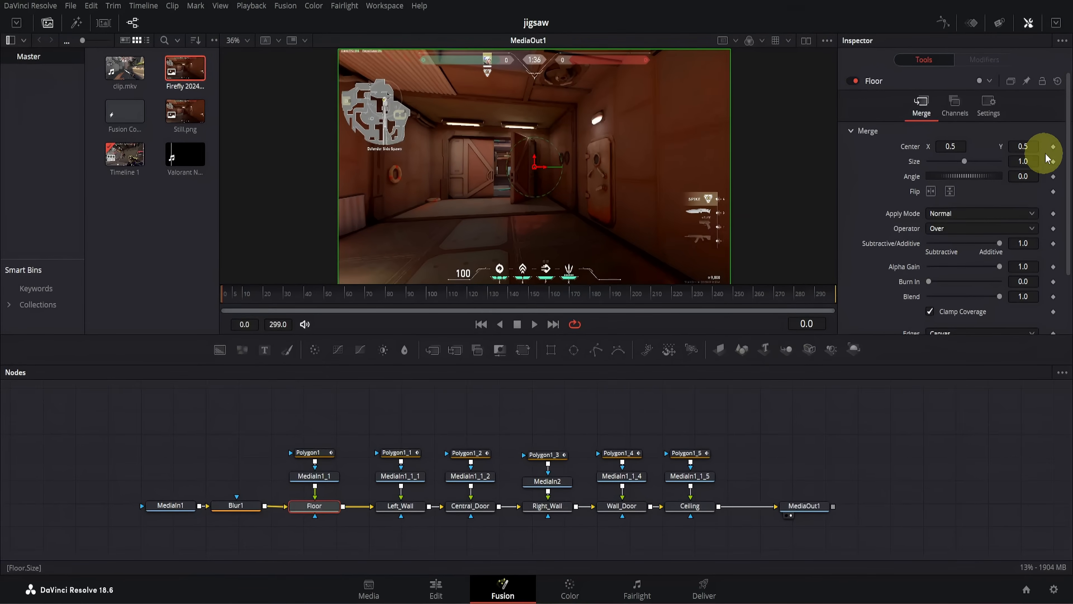
{"action": "left_click", "coordinate": [1053, 147]}
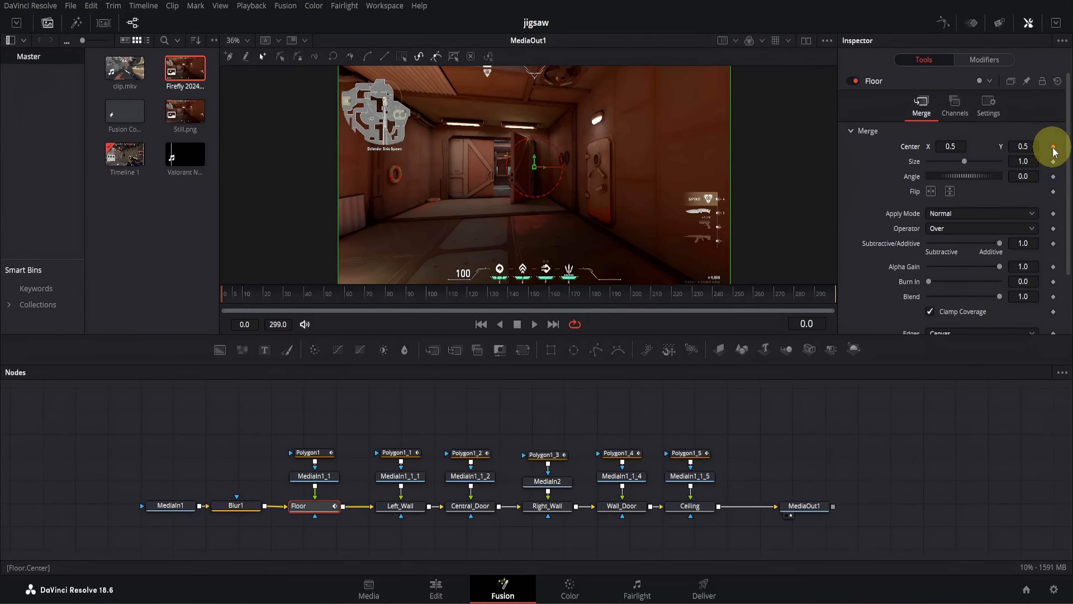
{"action": "left_click_drag", "start_coordinate": [1040, 146], "coordinate": [752, 224]}
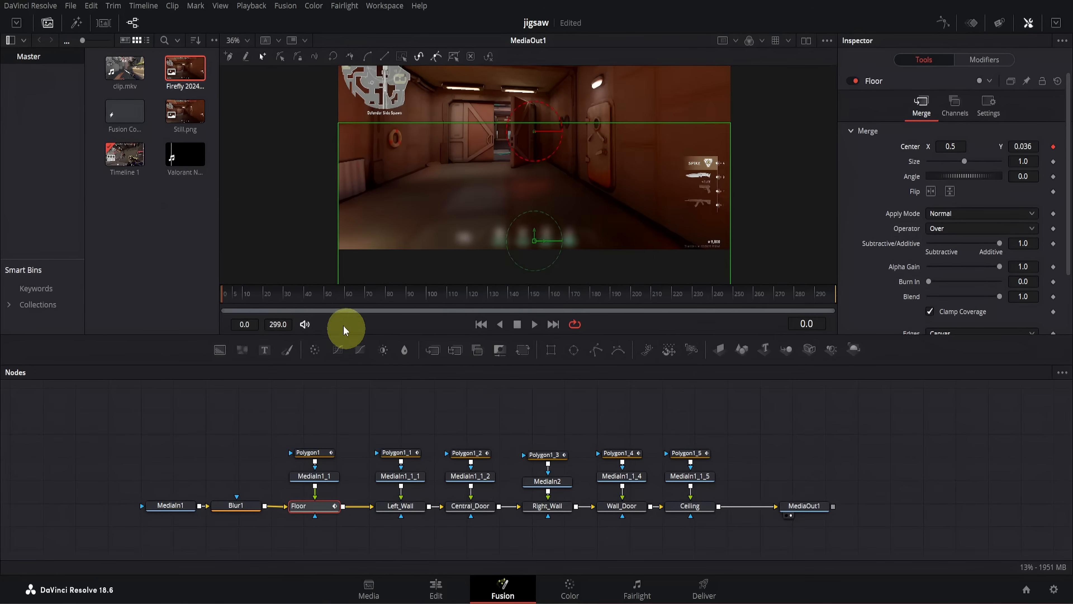
- At frame 30, set the Floor merge's Center Y to 0.5 so the floor piece slides into place
{"action": "left_click", "coordinate": [266, 294]}
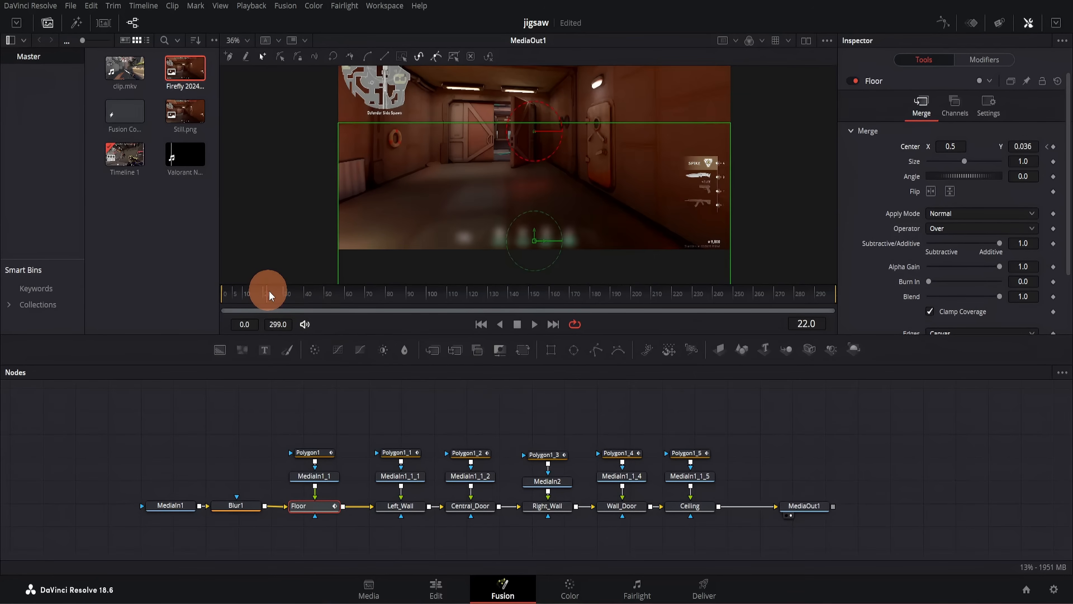
{"action": "left_click_drag", "start_coordinate": [269, 295], "coordinate": [283, 299]}
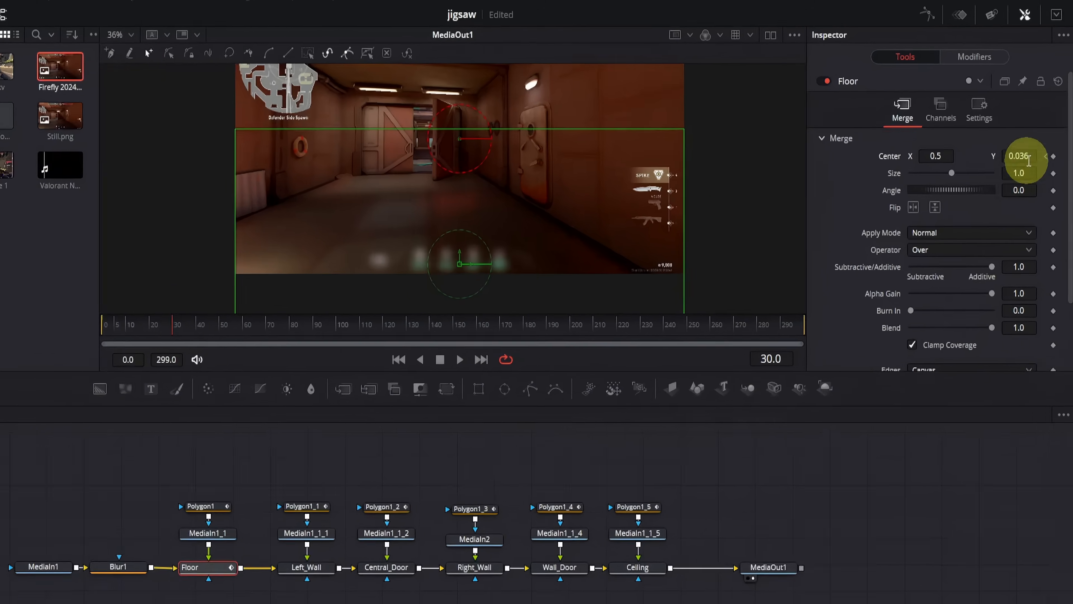
{"action": "left_click", "coordinate": [1033, 148]}
{"action": "key", "text": "BackSpace"}
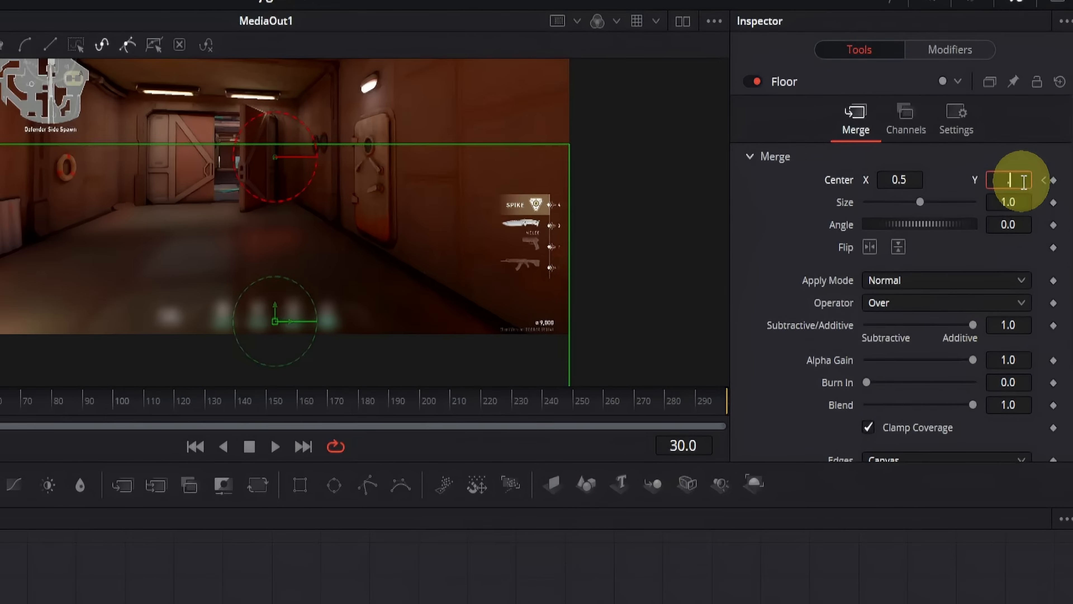
{"action": "type", "text": ".5"}
{"action": "left_click", "coordinate": [967, 591]}
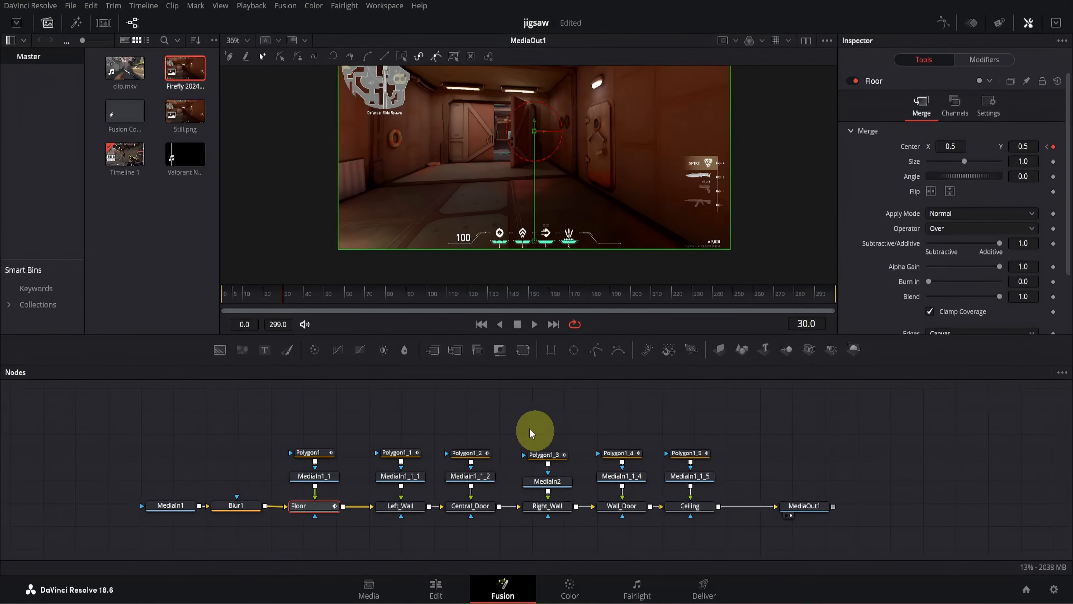
- Shorten the render range to end at frame 49 and play back the floor animation
{"action": "left_click_drag", "start_coordinate": [287, 323], "coordinate": [152, 317]}
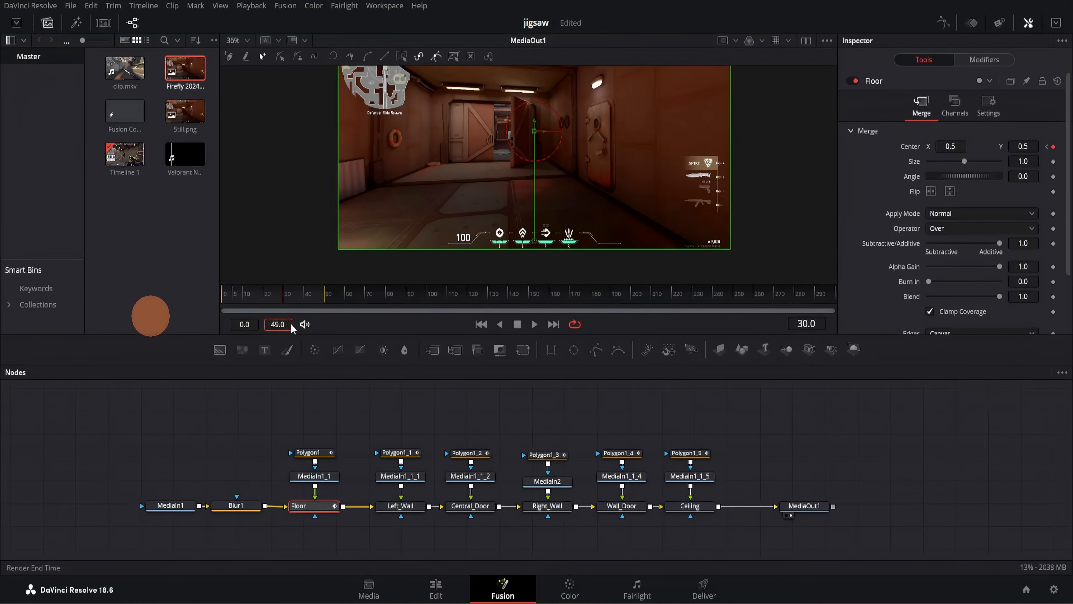
{"action": "left_click", "coordinate": [367, 394]}
{"action": "key", "text": "space"}
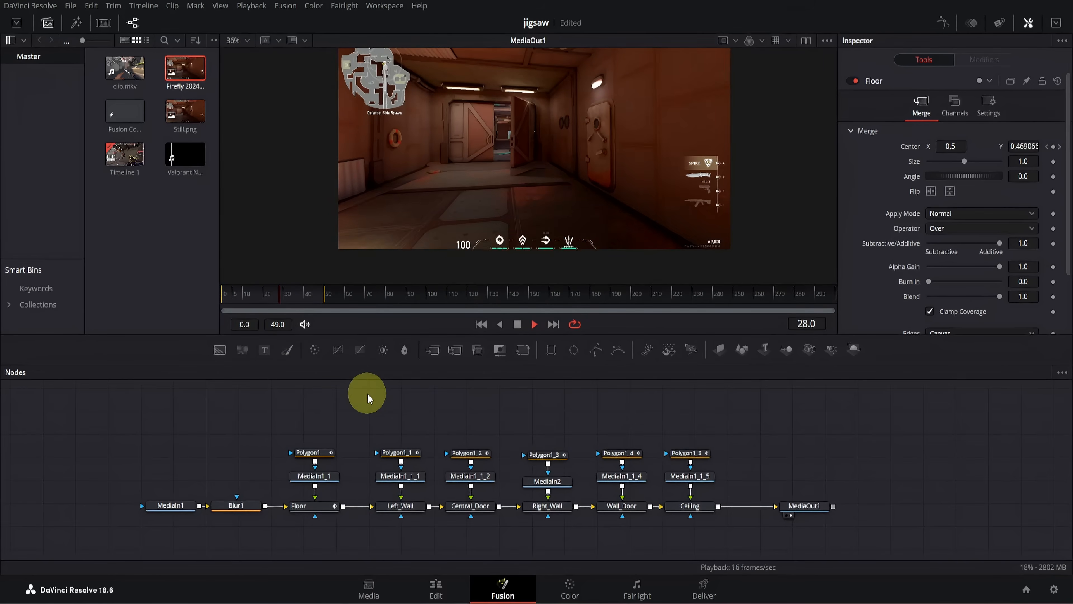
{"action": "key", "text": "space"}
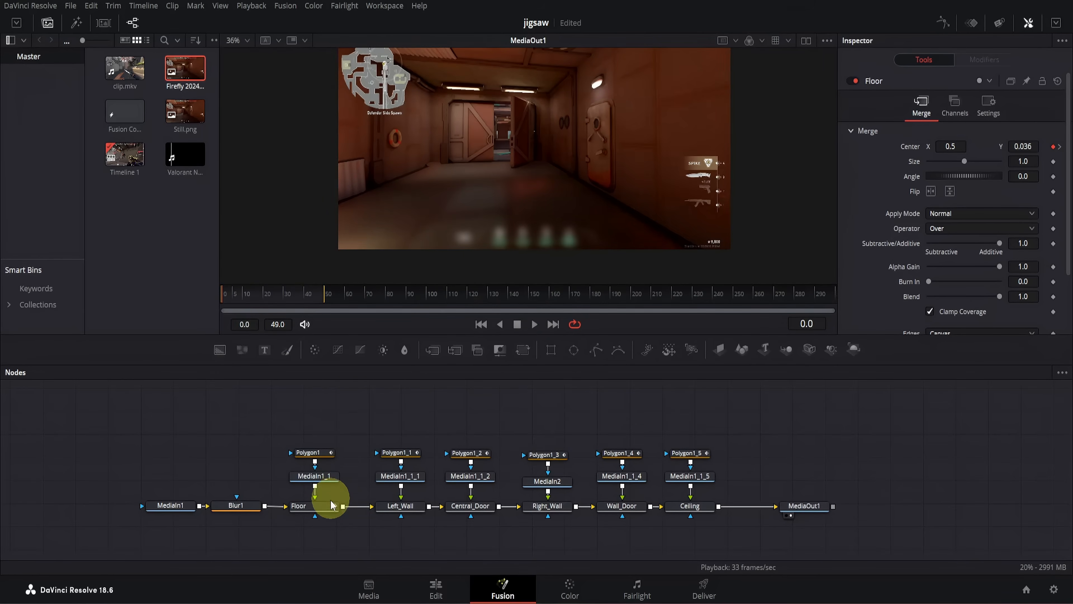
- Add a Floor Center keyframe at frame 40, lower Center Y slightly at frame 35 for a bounce, and play it back
{"action": "left_click", "coordinate": [325, 506]}
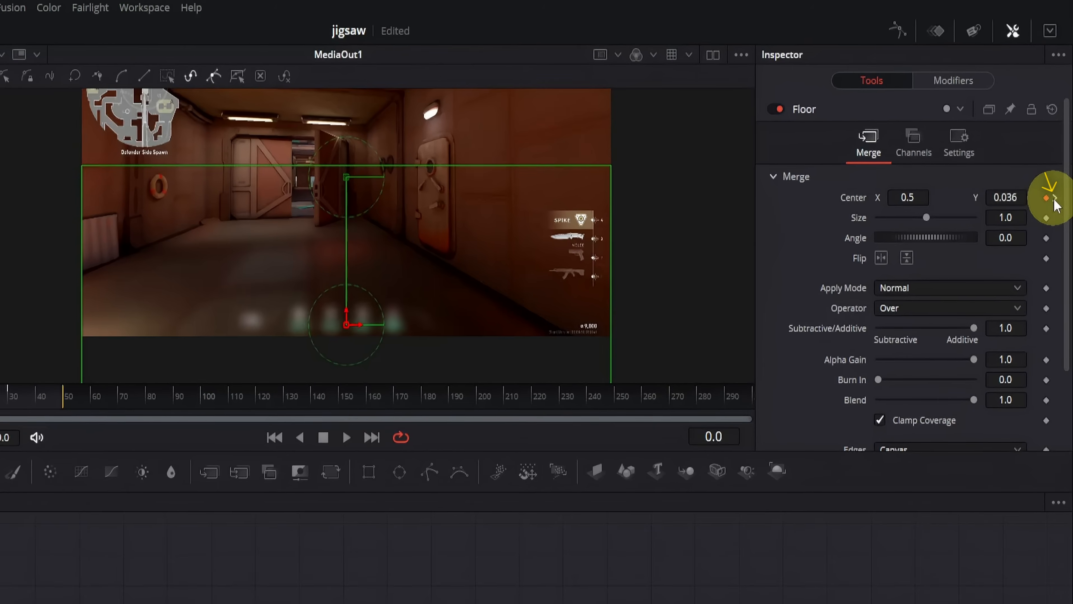
{"action": "left_click", "coordinate": [1055, 198]}
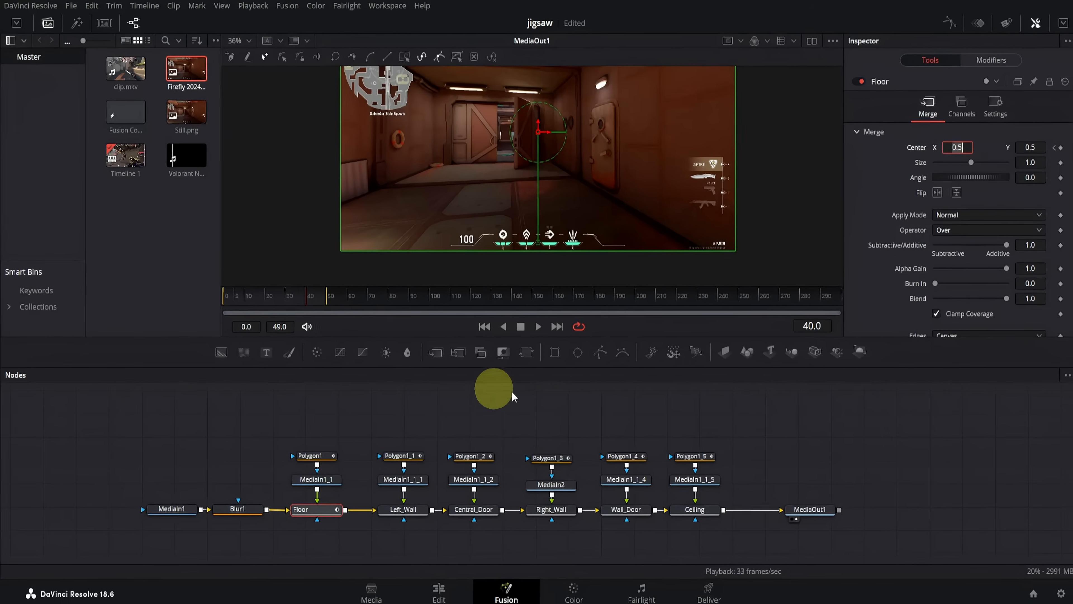
{"action": "left_click", "coordinate": [1060, 148]}
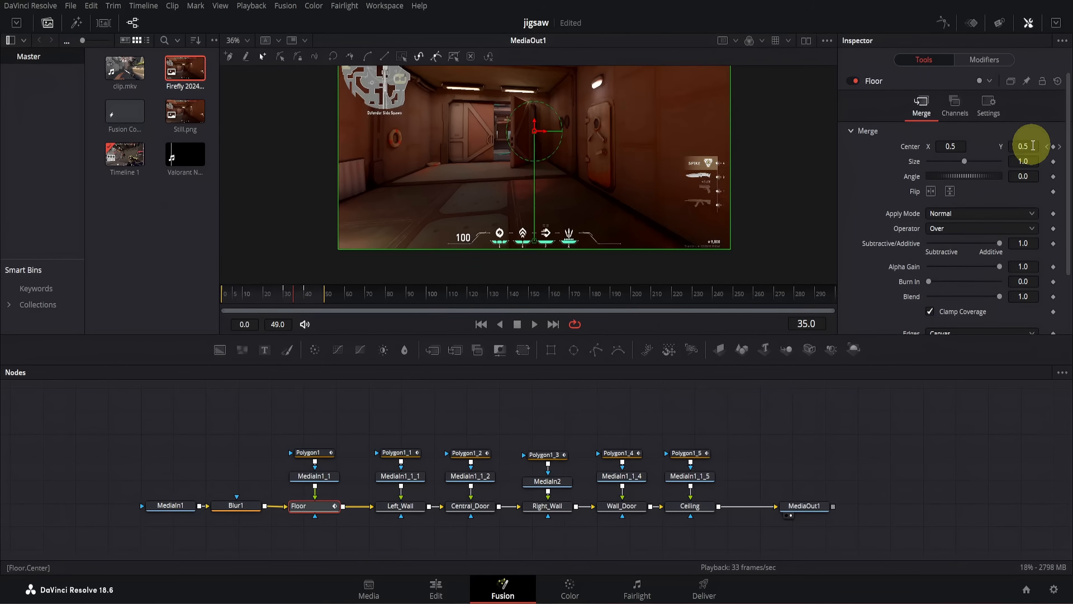
{"action": "left_click_drag", "start_coordinate": [1033, 144], "coordinate": [1031, 80]}
{"action": "left_click", "coordinate": [509, 394]}
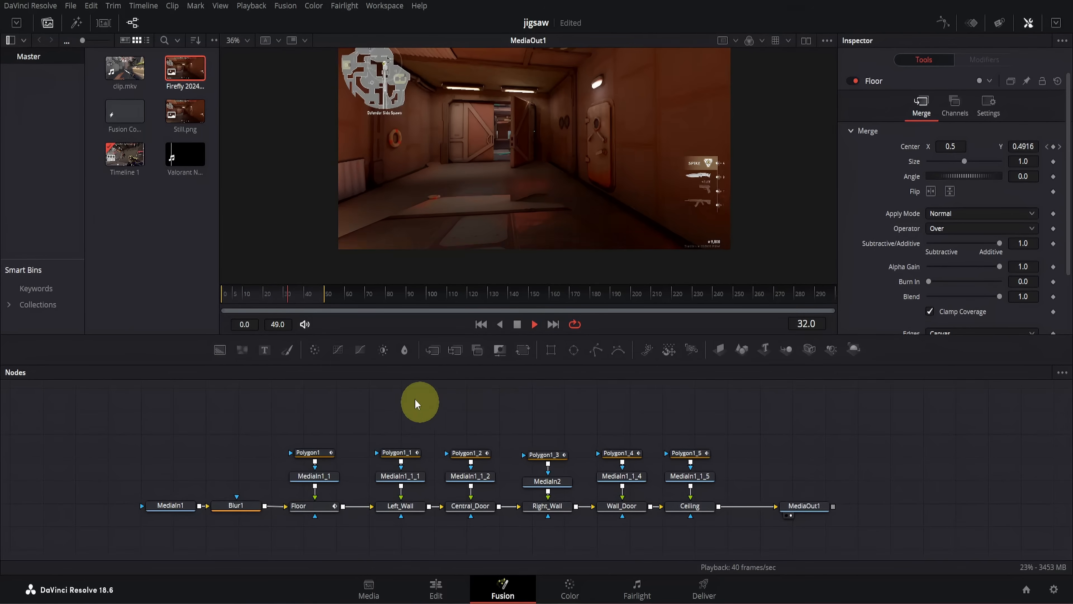
{"action": "key", "text": "space"}
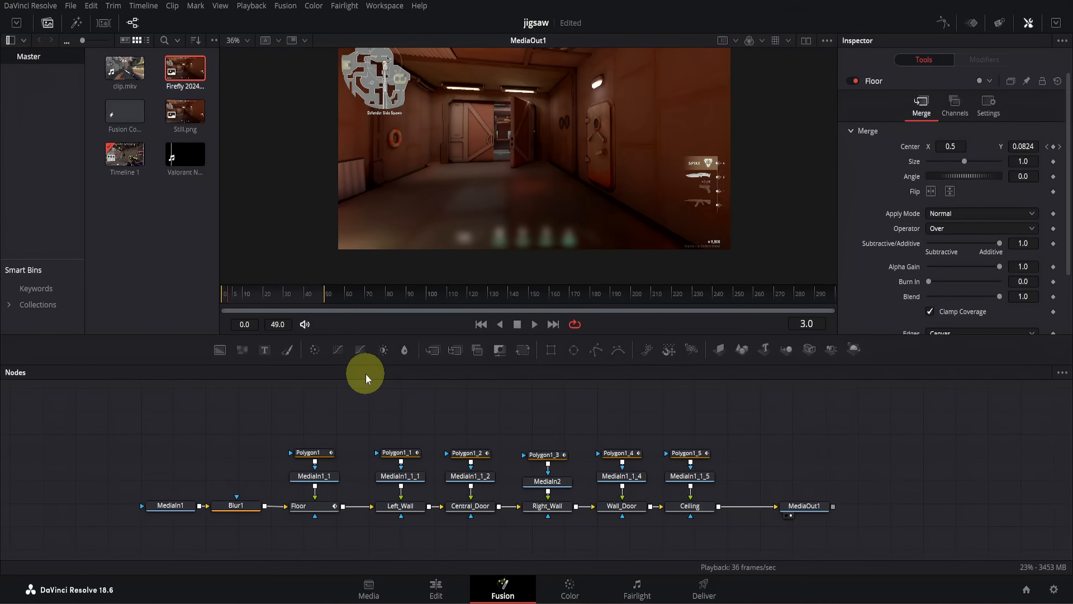
- Display the Floor's Center displacement curve in the Spline editor, fit it to view, and smooth all its keyframes
{"action": "left_click_drag", "start_coordinate": [239, 299], "coordinate": [211, 297]}
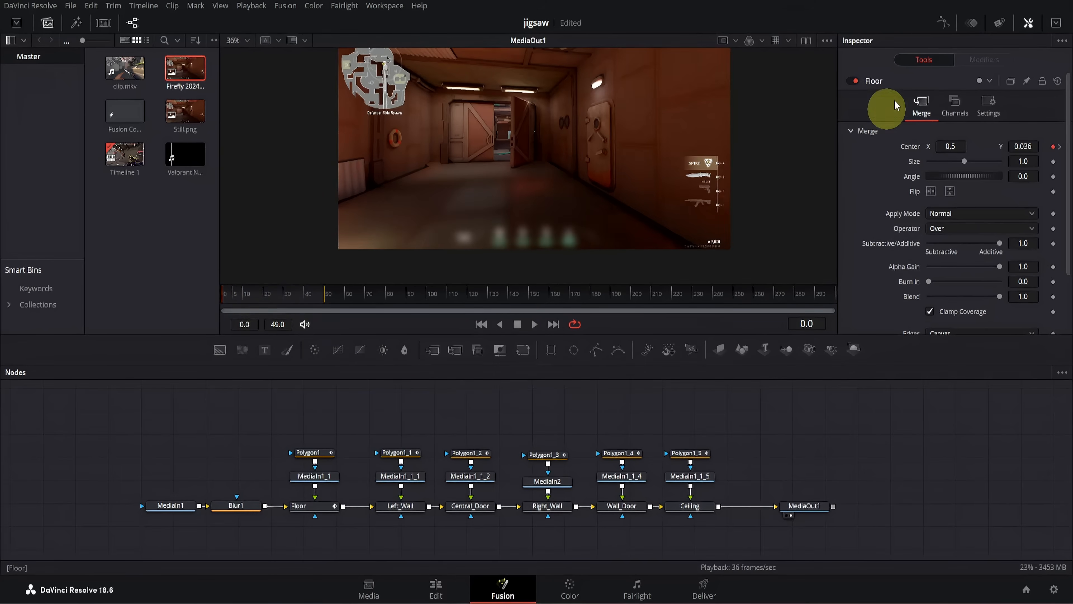
{"action": "left_click", "coordinate": [941, 24]}
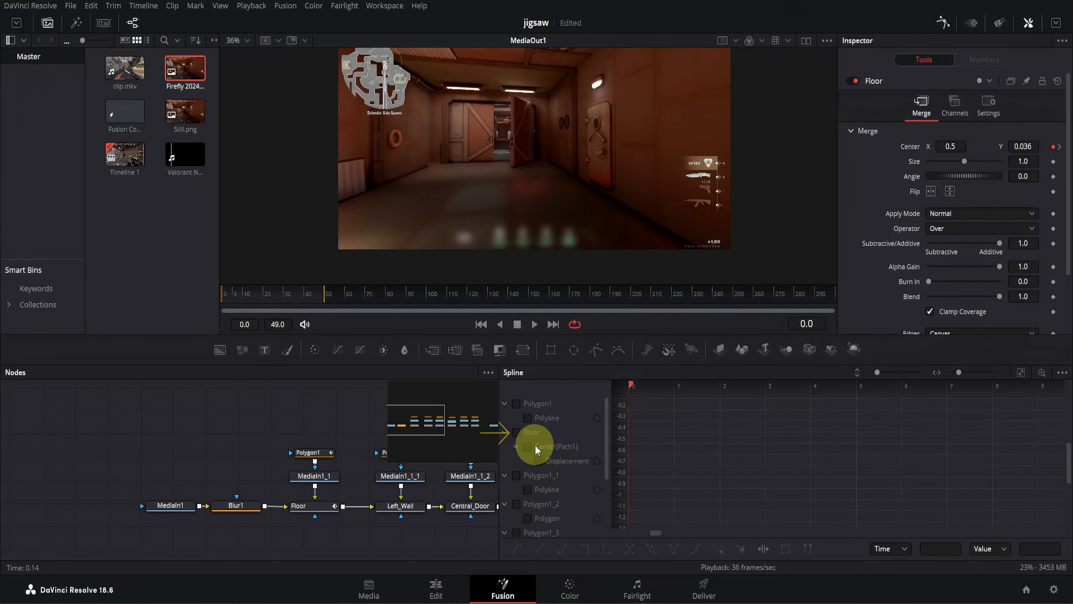
{"action": "left_click", "coordinate": [516, 433]}
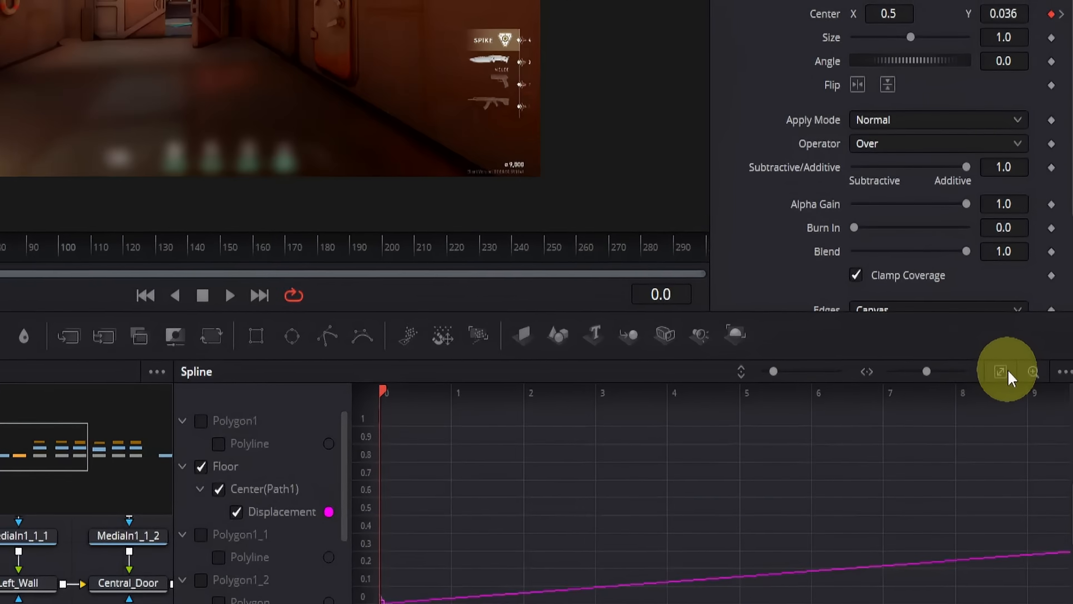
{"action": "left_click", "coordinate": [1007, 374]}
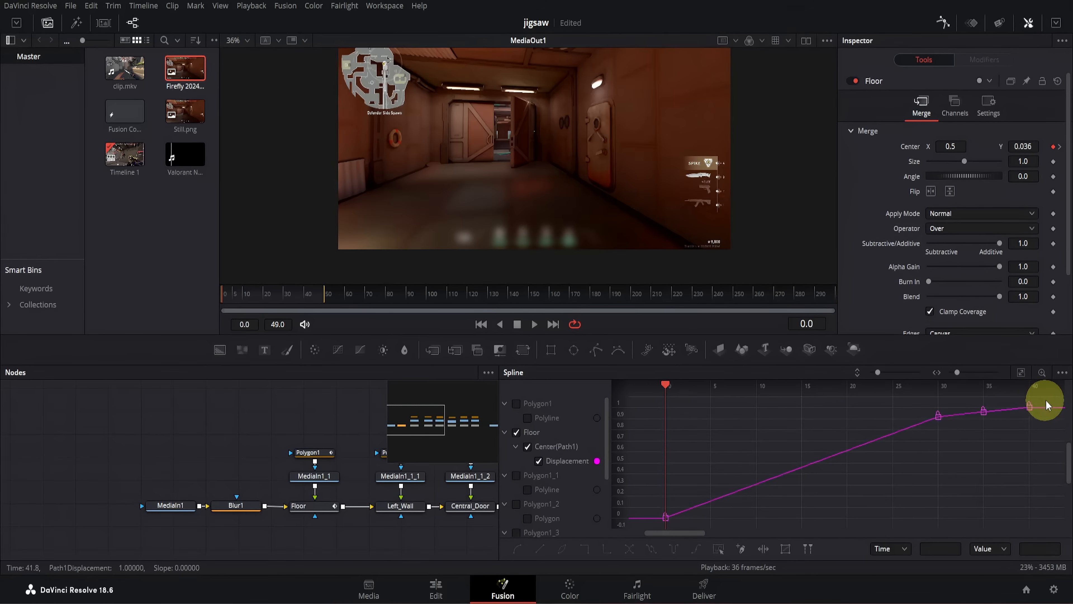
{"action": "left_click_drag", "start_coordinate": [1046, 401], "coordinate": [641, 544]}
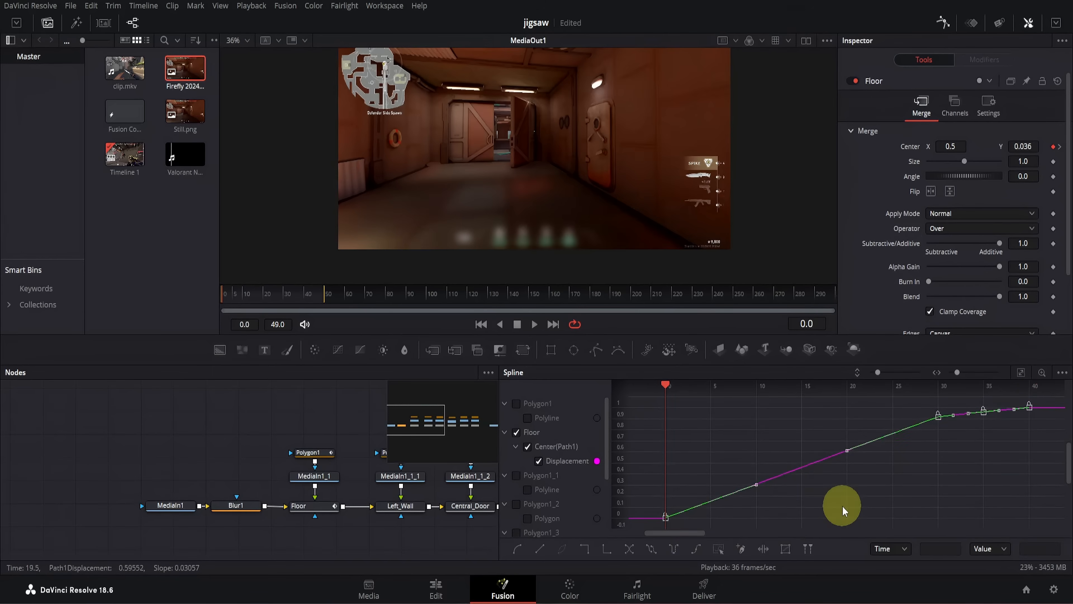
{"action": "key", "text": "s"}
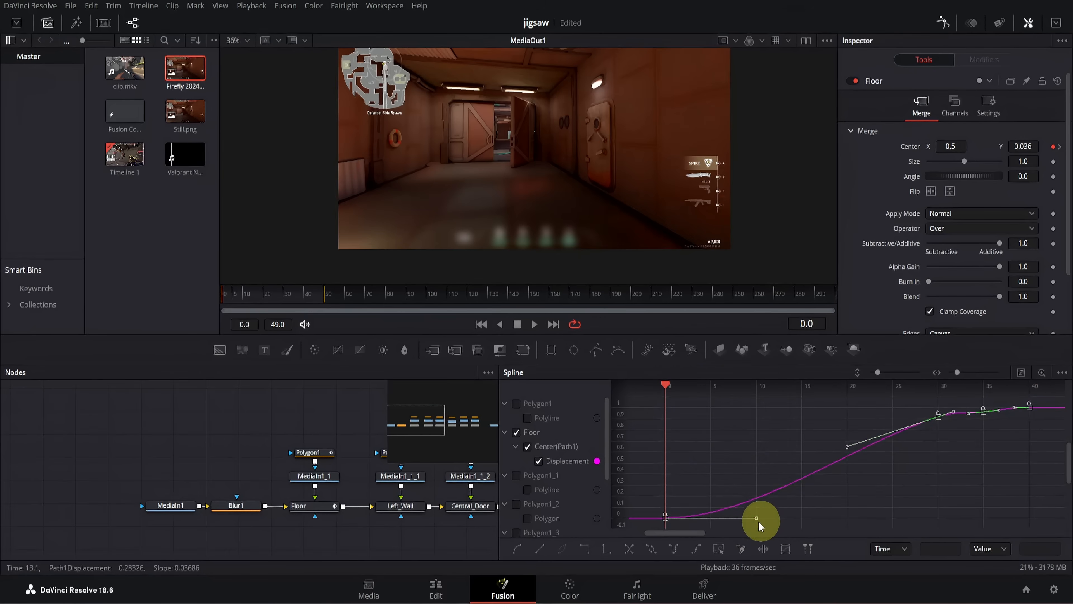
- Try lengthening the easing handles between the frame 0 and frame 30 keyframes, and undo both handle changes
{"action": "left_click_drag", "start_coordinate": [753, 517], "coordinate": [782, 518]}
{"action": "left_click_drag", "start_coordinate": [851, 447], "coordinate": [805, 435]}
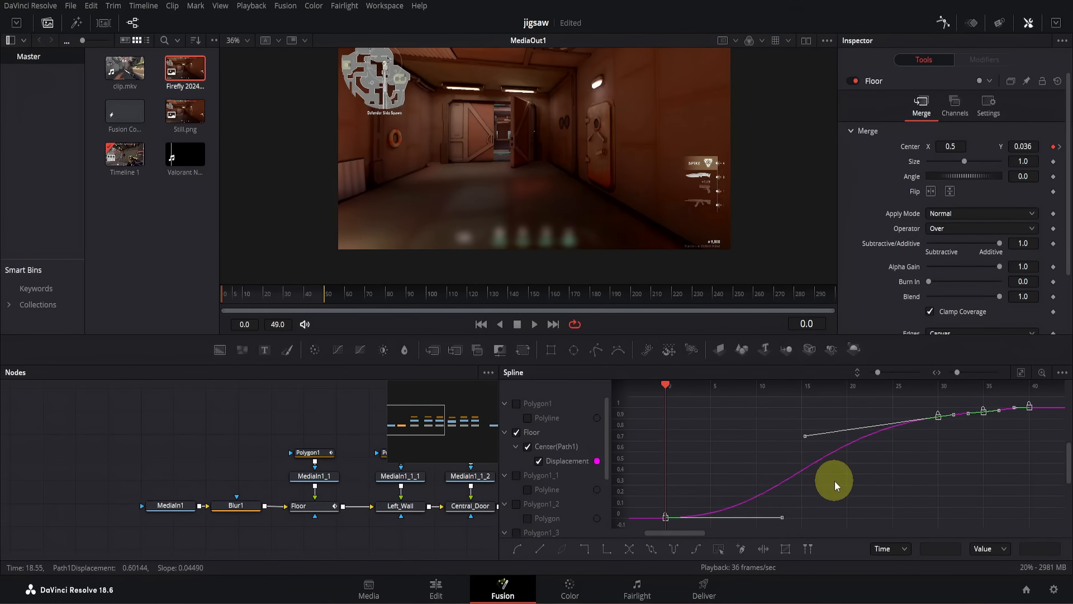
{"action": "key", "text": "ctrl+z"}
{"action": "key", "text": "ctrl+z"}
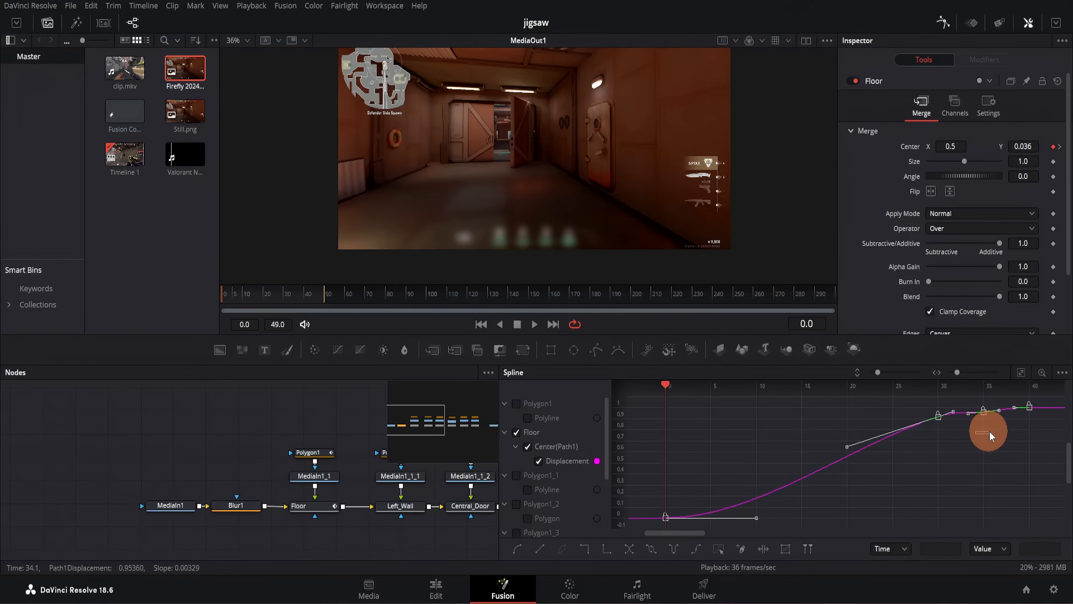
- Flatten the tangents of the frame 35 keyframe on the Floor curve and close the Spline editor
{"action": "left_click_drag", "start_coordinate": [989, 431], "coordinate": [994, 397]}
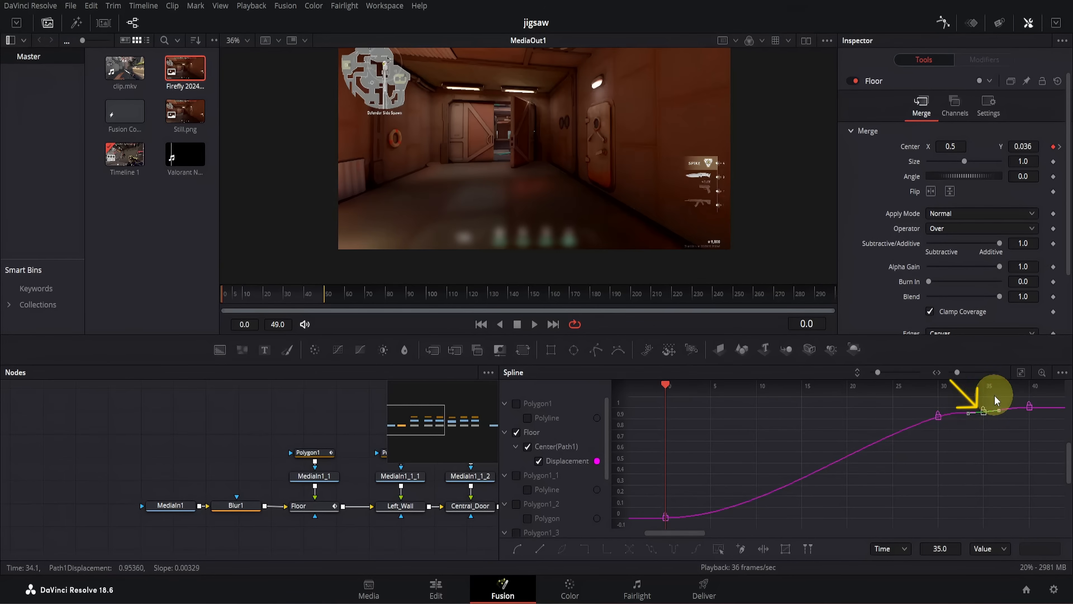
{"action": "key", "text": "f"}
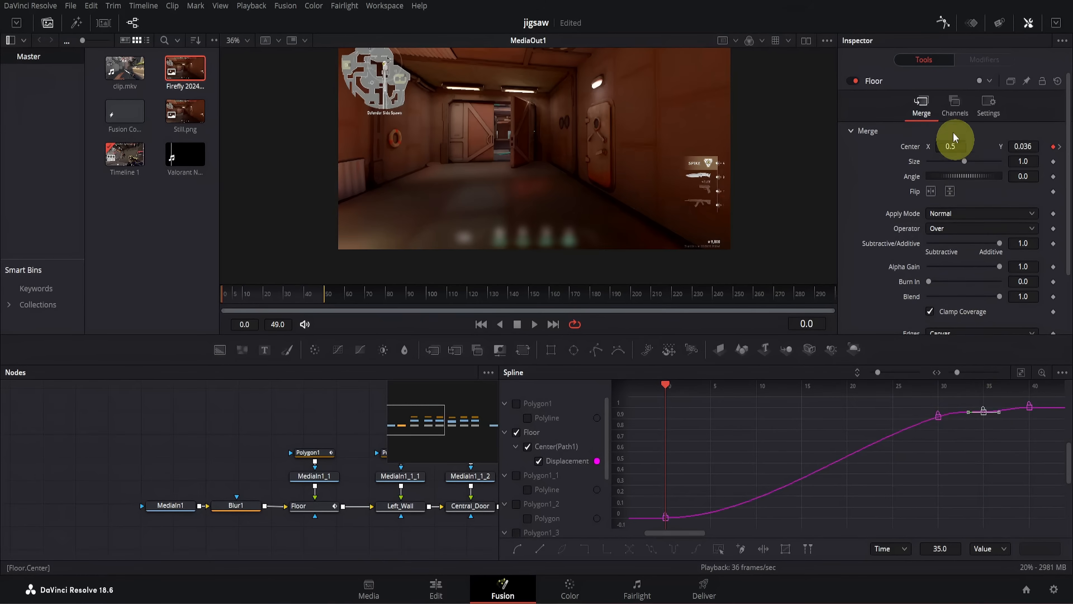
{"action": "left_click", "coordinate": [943, 23]}
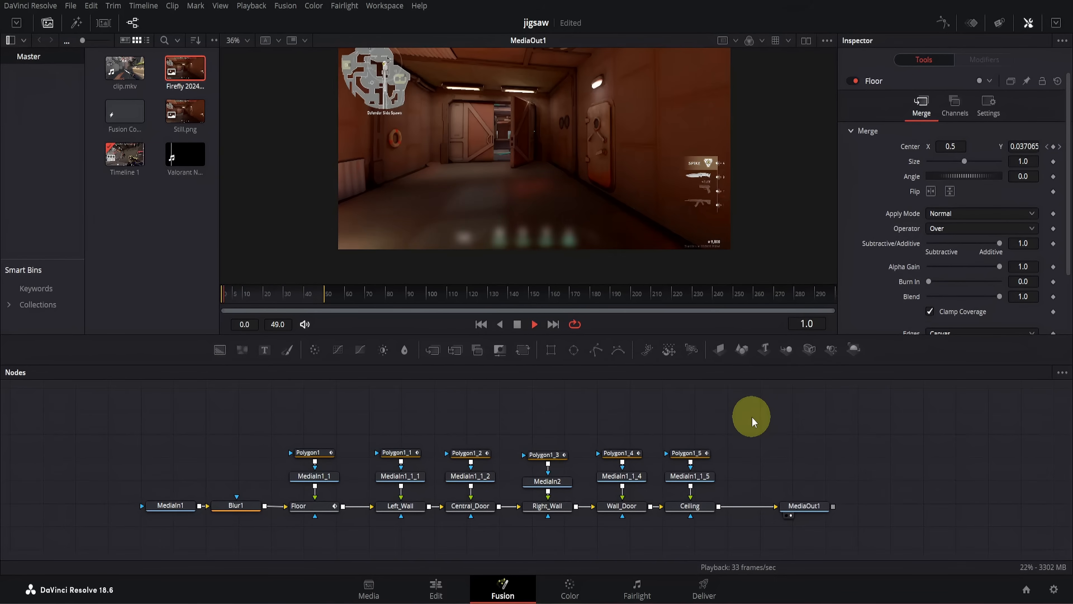
- At frame 30, keyframe the Left_Wall merge's Center with X set to 0.198 so the left wall starts shifted outward
{"action": "left_click", "coordinate": [290, 303]}
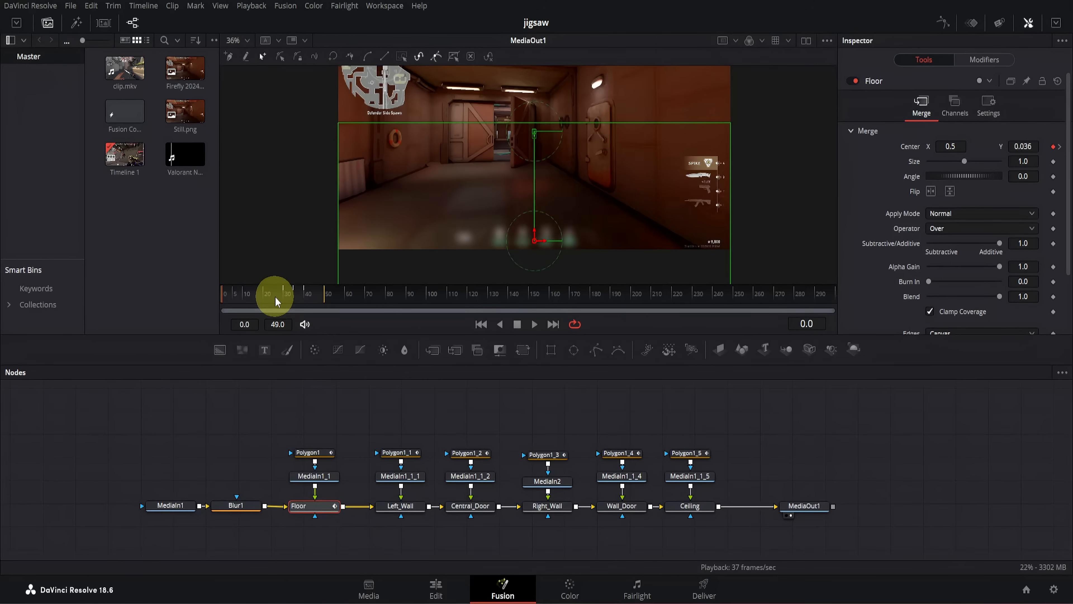
{"action": "left_click_drag", "start_coordinate": [275, 297], "coordinate": [286, 295]}
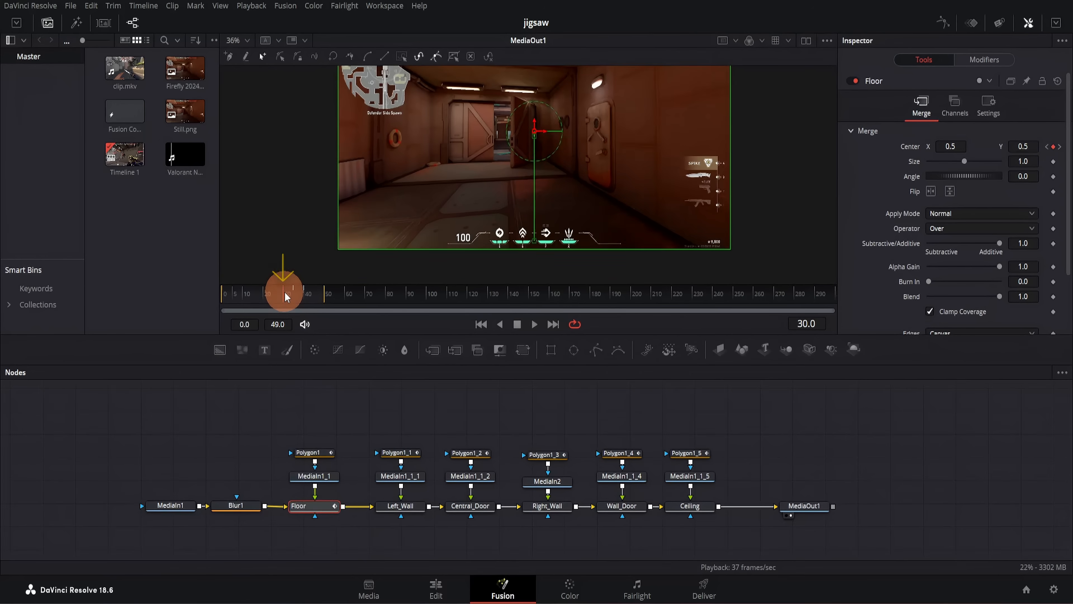
{"action": "left_click", "coordinate": [397, 508]}
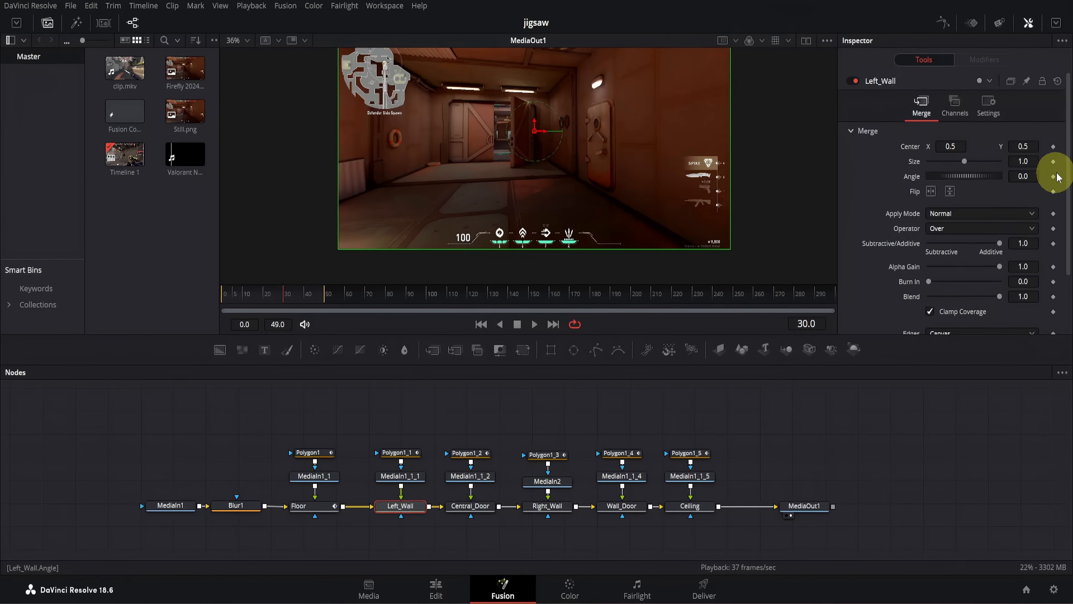
{"action": "left_click", "coordinate": [1053, 147]}
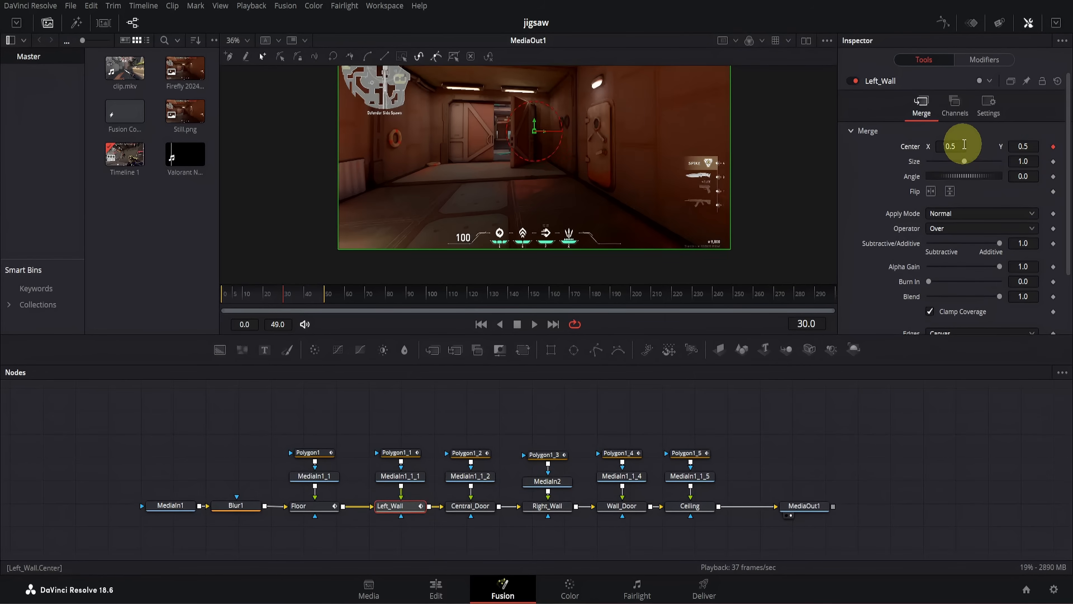
{"action": "left_click_drag", "start_coordinate": [958, 144], "coordinate": [790, 158]}
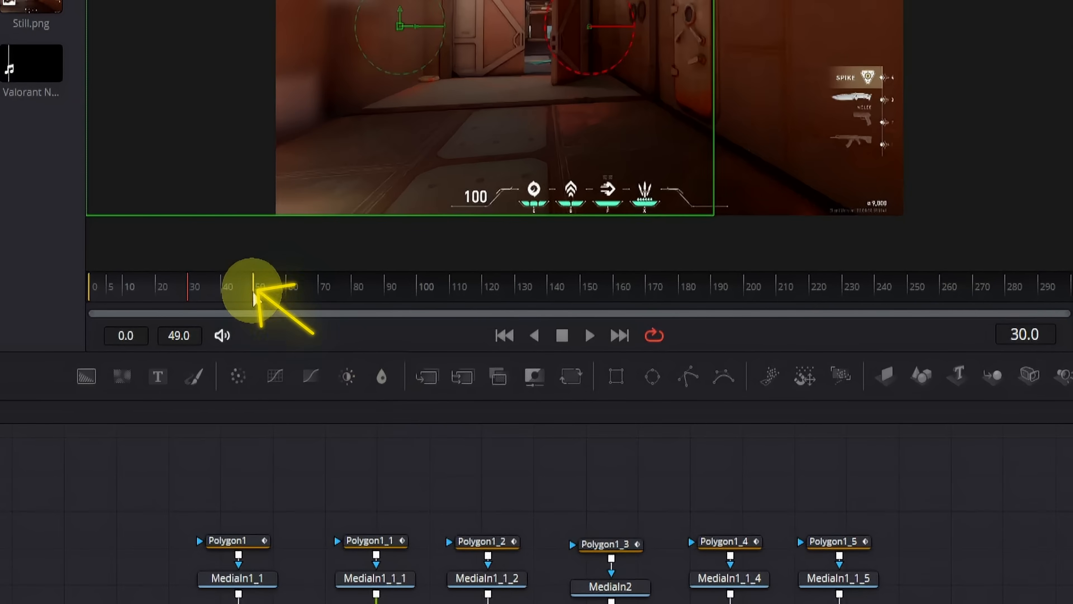
- Extend the render range end to frame 91 and keyframe the Left_Wall merge's Center X at 0.5 on frame 45
{"action": "left_click_drag", "start_coordinate": [259, 300], "coordinate": [390, 293]}
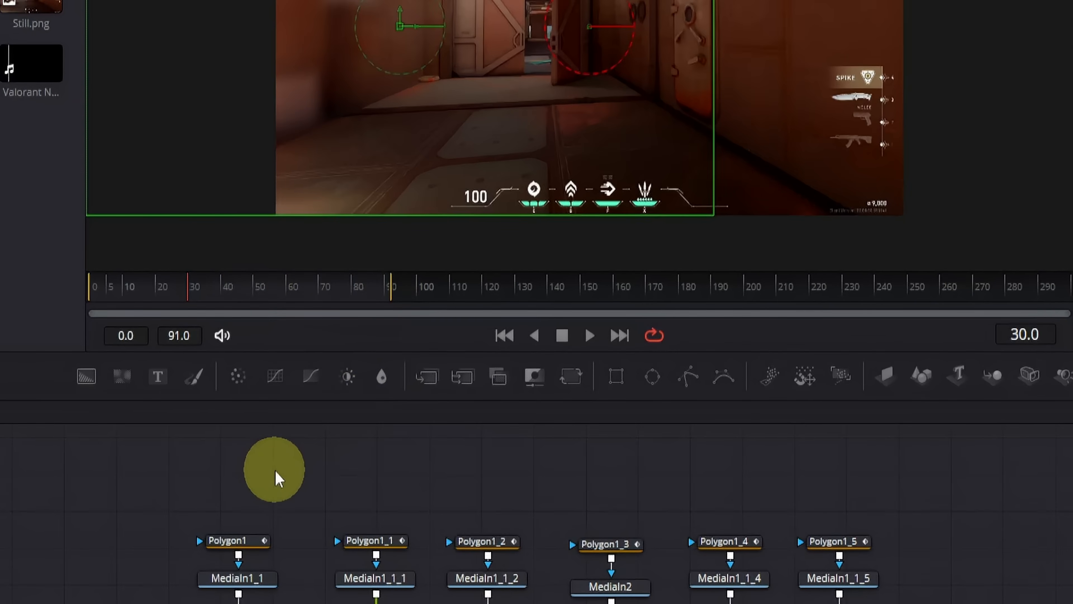
{"action": "left_click", "coordinate": [205, 290]}
{"action": "left_click_drag", "start_coordinate": [207, 295], "coordinate": [244, 292]}
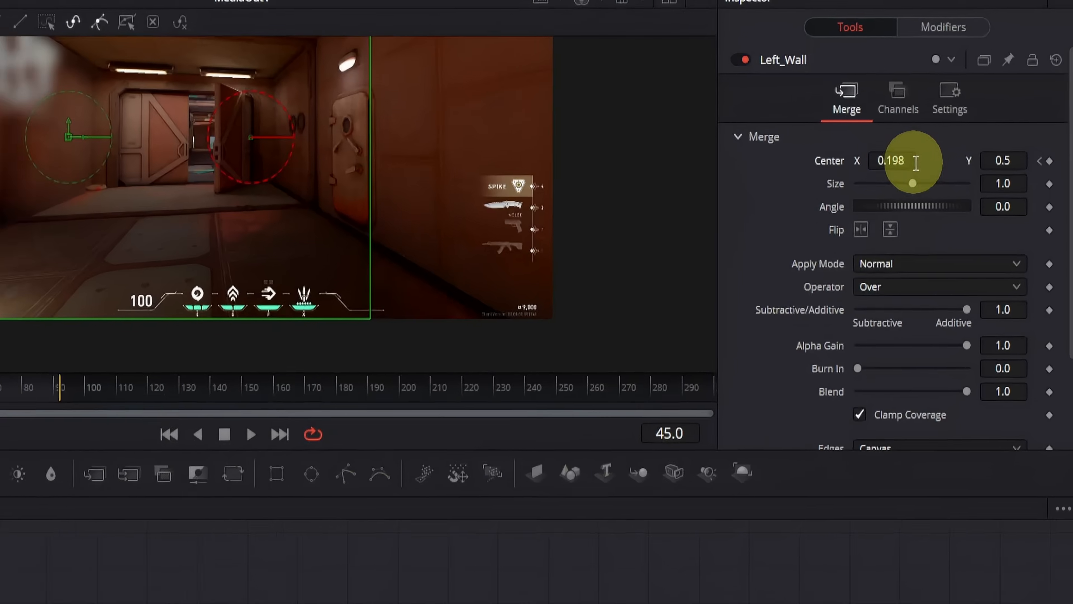
{"action": "left_click", "coordinate": [953, 145]}
{"action": "type", "text": ".5"}
{"action": "key", "text": "Return"}
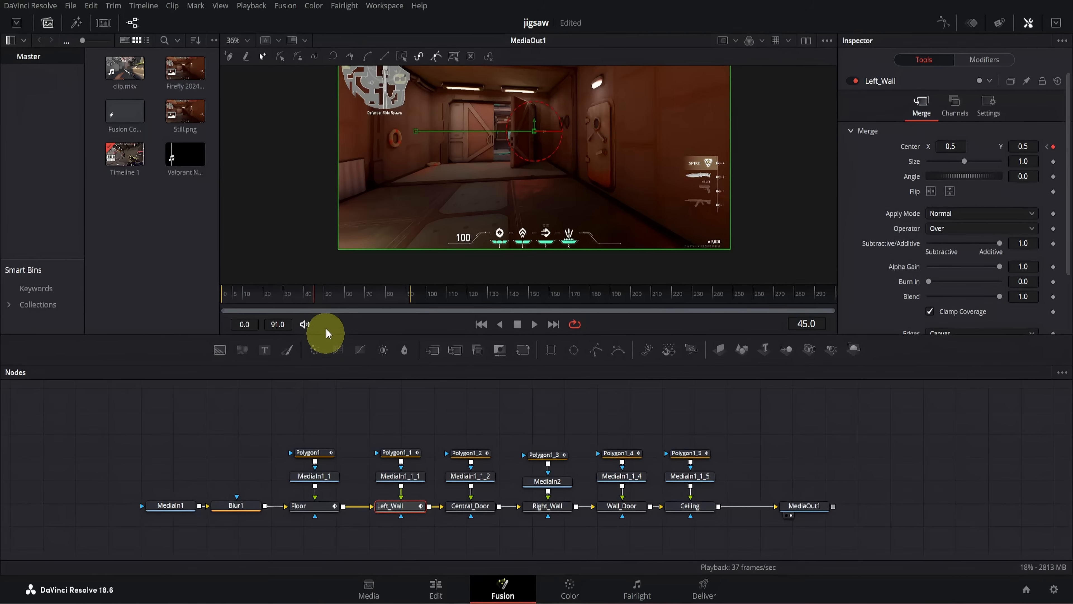
- Add a Center keyframe for the Left_Wall merge at frame 55 and set its Center X to 0.48 at frame 50
{"action": "left_click", "coordinate": [336, 301]}
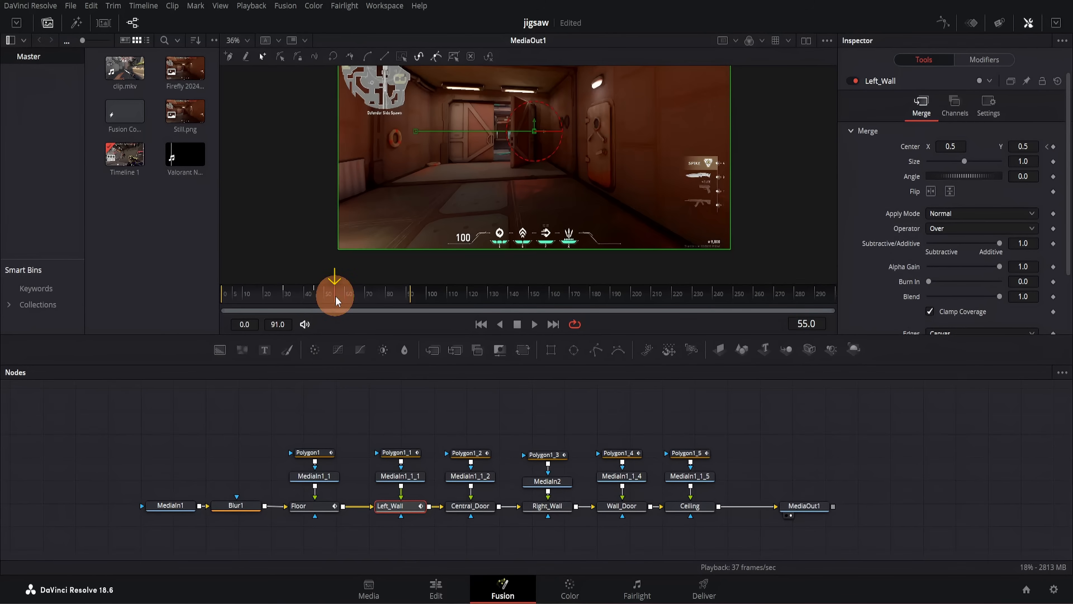
{"action": "left_click", "coordinate": [1053, 146]}
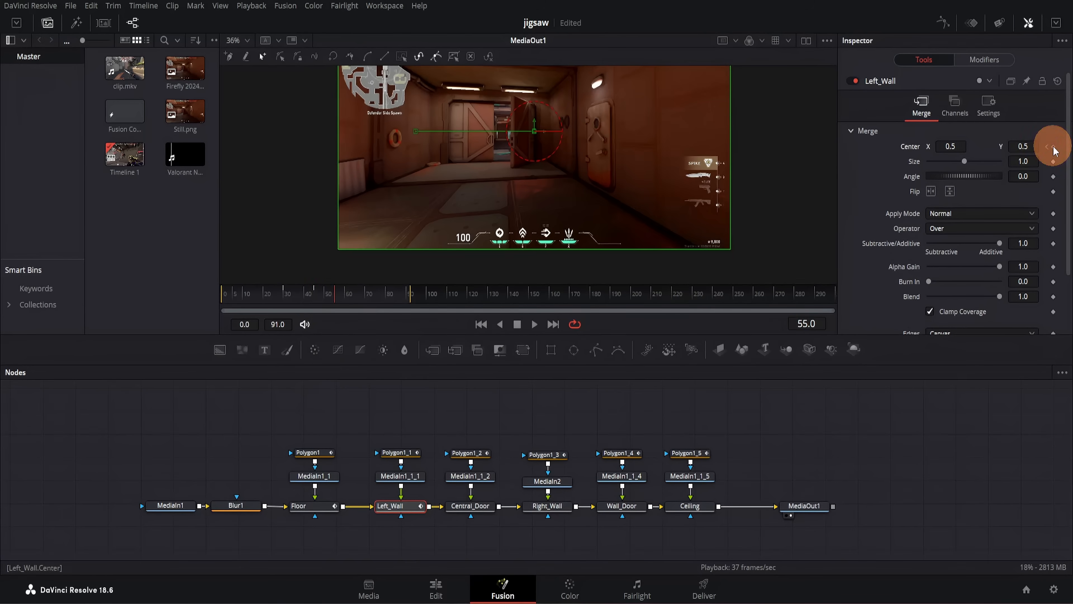
{"action": "left_click", "coordinate": [325, 297]}
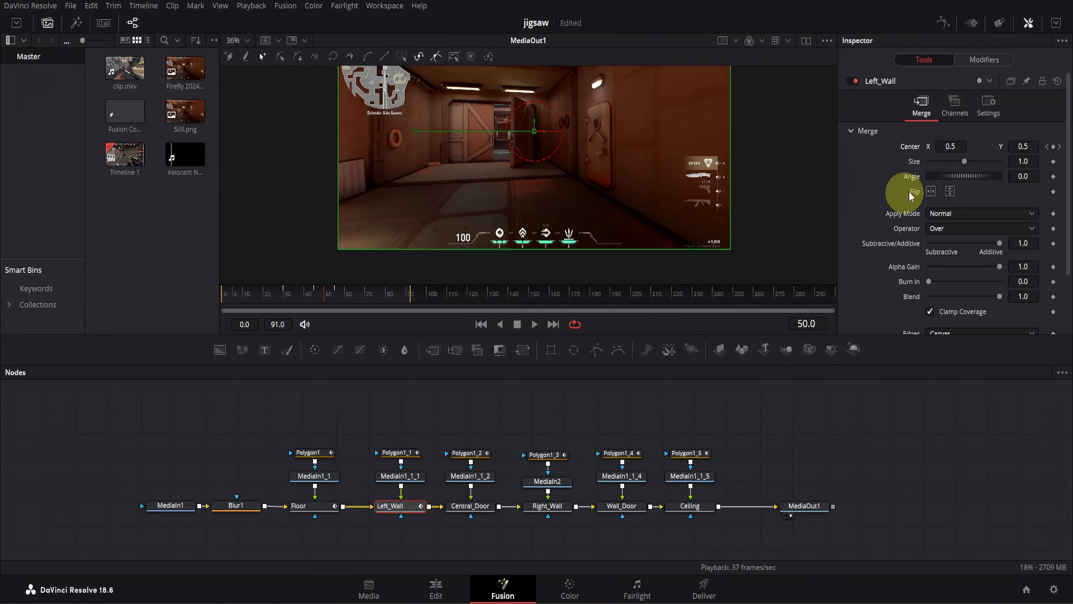
{"action": "left_click_drag", "start_coordinate": [959, 145], "coordinate": [941, 144]}
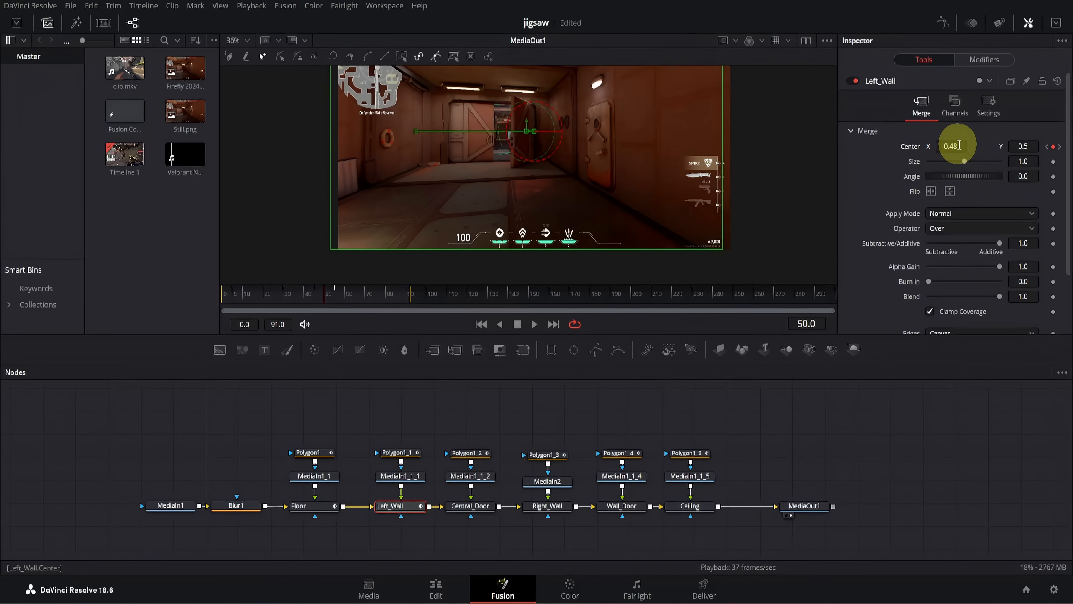
- Fit the Left_Wall displacement curve in the Spline editor, smooth its keyframes, and close the editor
{"action": "left_click", "coordinate": [943, 22]}
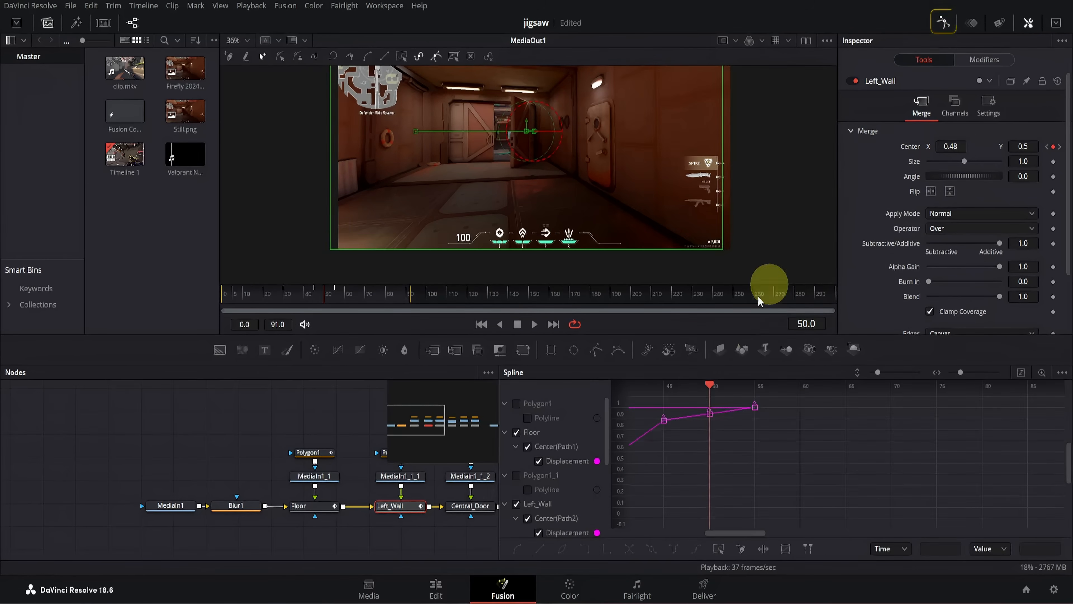
{"action": "left_click", "coordinate": [1021, 372]}
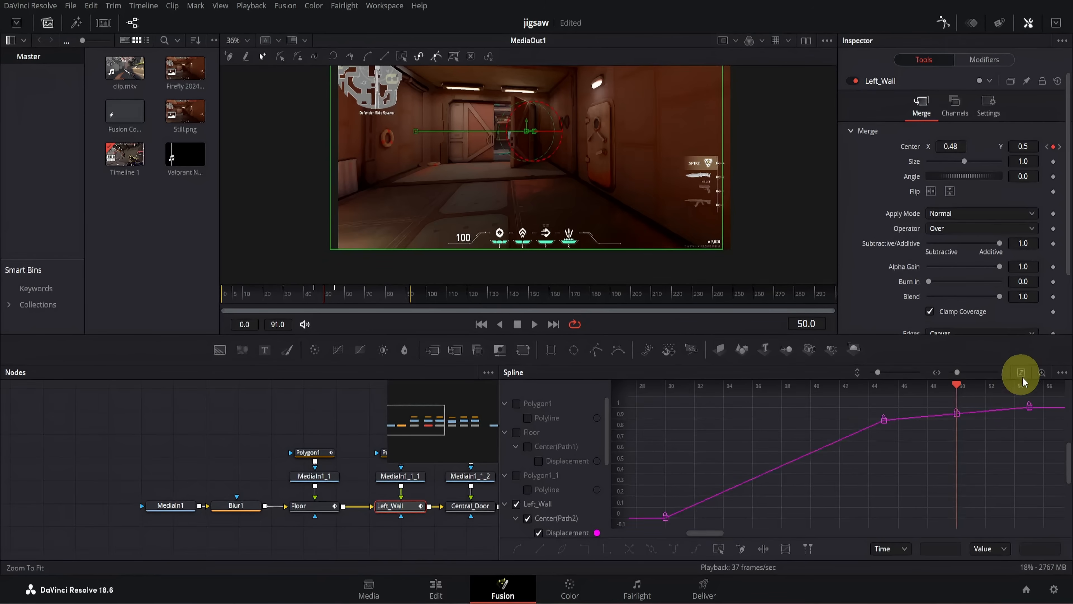
{"action": "left_click_drag", "start_coordinate": [1035, 390], "coordinate": [910, 447]}
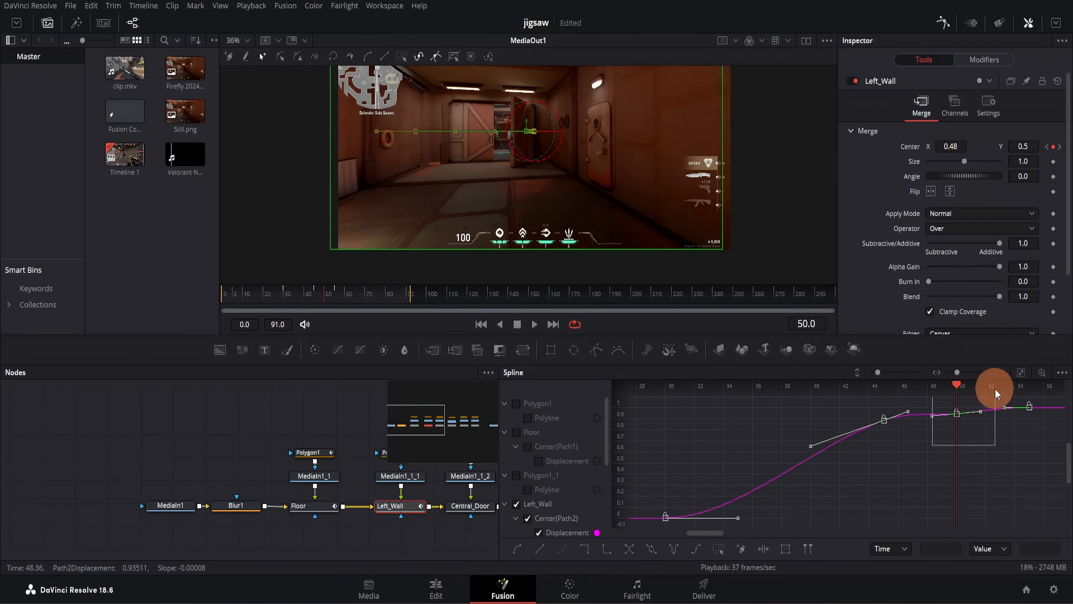
{"action": "left_click", "coordinate": [942, 22]}
- Play back the composition to check how the left wall slides and bounces into place
{"action": "left_click", "coordinate": [744, 435]}
{"action": "key", "text": "space"}
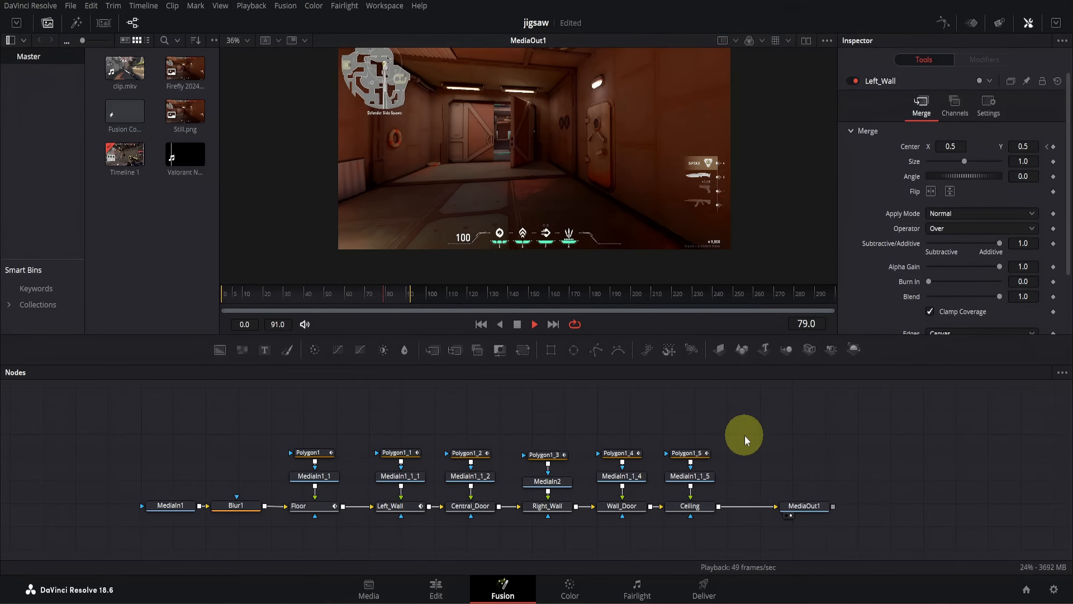
{"action": "key", "text": "space"}
{"action": "left_click_drag", "start_coordinate": [272, 293], "coordinate": [220, 293]}
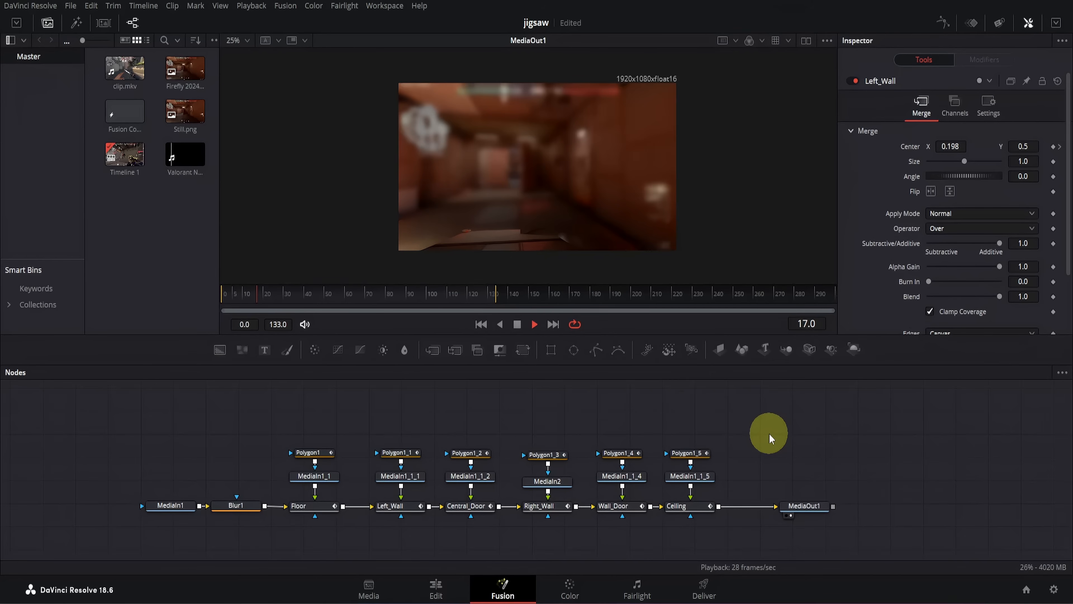
- Delete the MediaIn1 and Blur1 nodes feeding the Floor merge
{"action": "left_click_drag", "start_coordinate": [110, 474], "coordinate": [173, 509]}
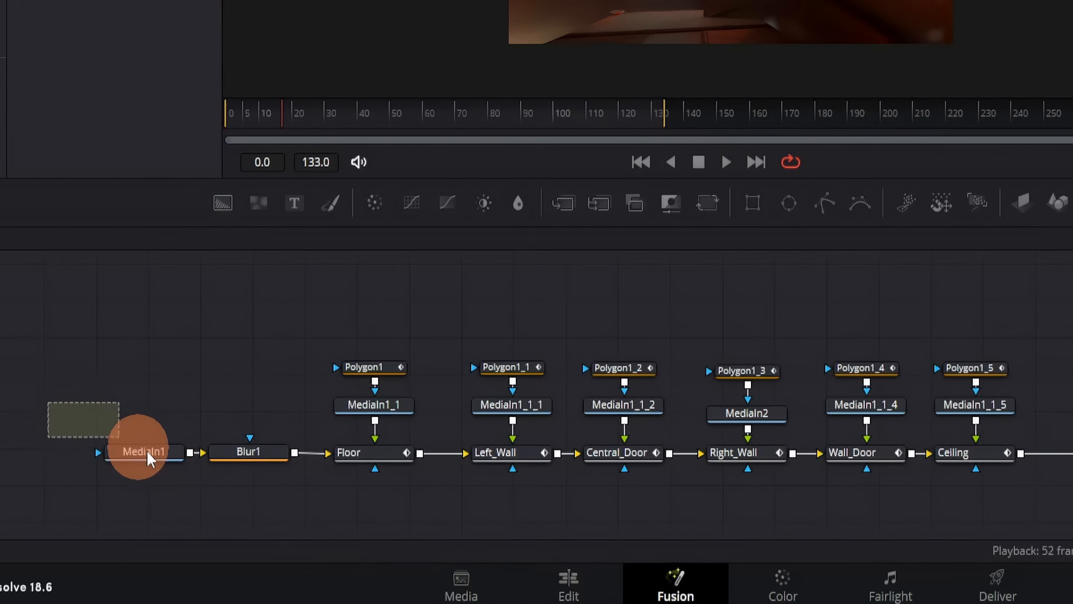
{"action": "left_click_drag", "start_coordinate": [149, 459], "coordinate": [262, 503]}
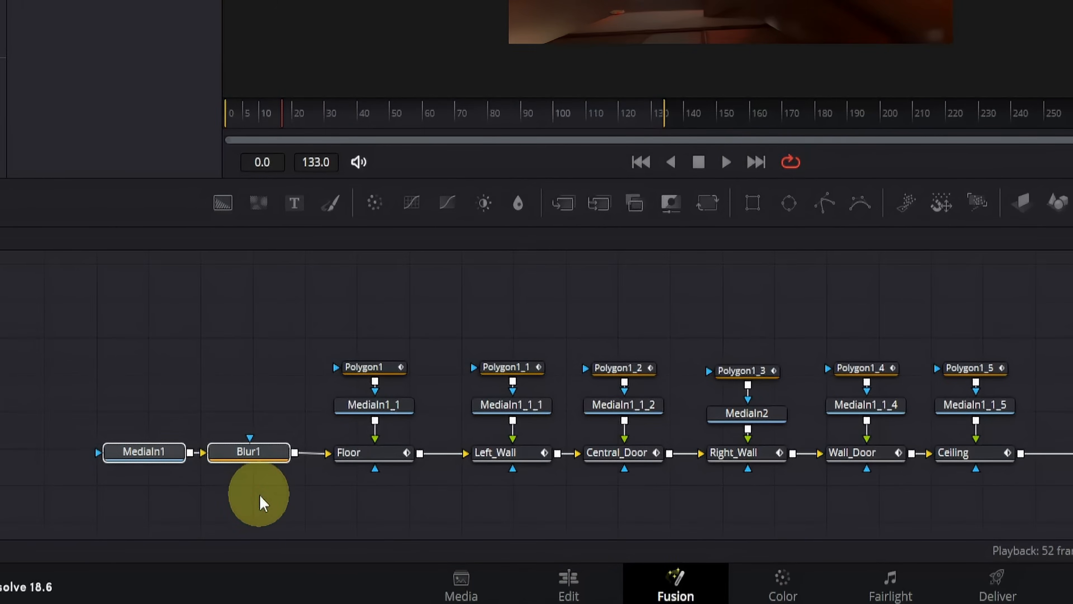
{"action": "key", "text": "Delete"}
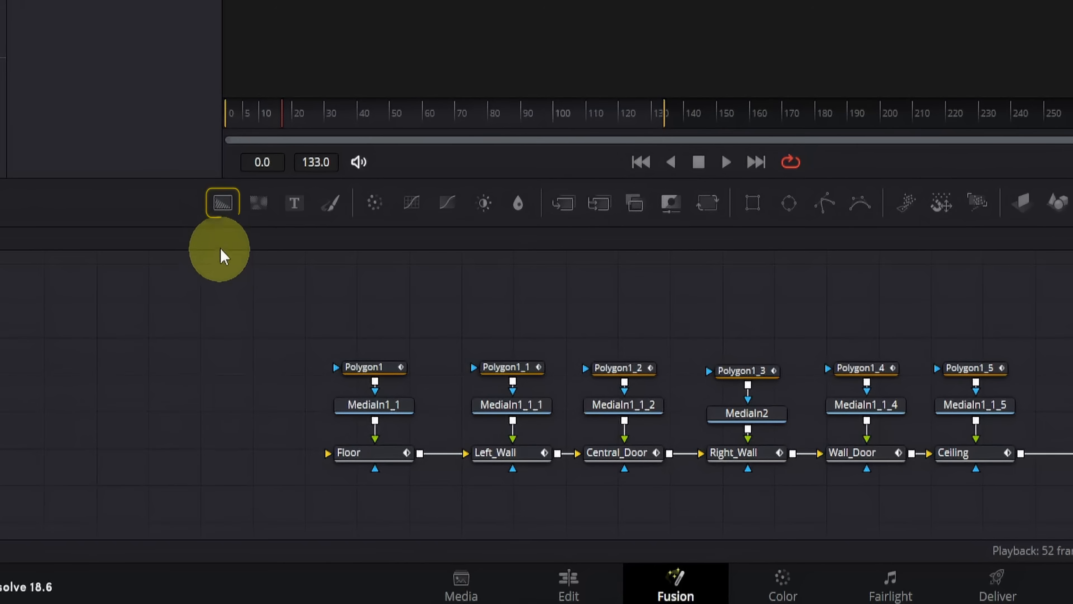
- Add a Background node as the Floor merge's background input, set its Alpha to 0.0, and scrub through the animation
{"action": "left_click_drag", "start_coordinate": [222, 204], "coordinate": [343, 457]}
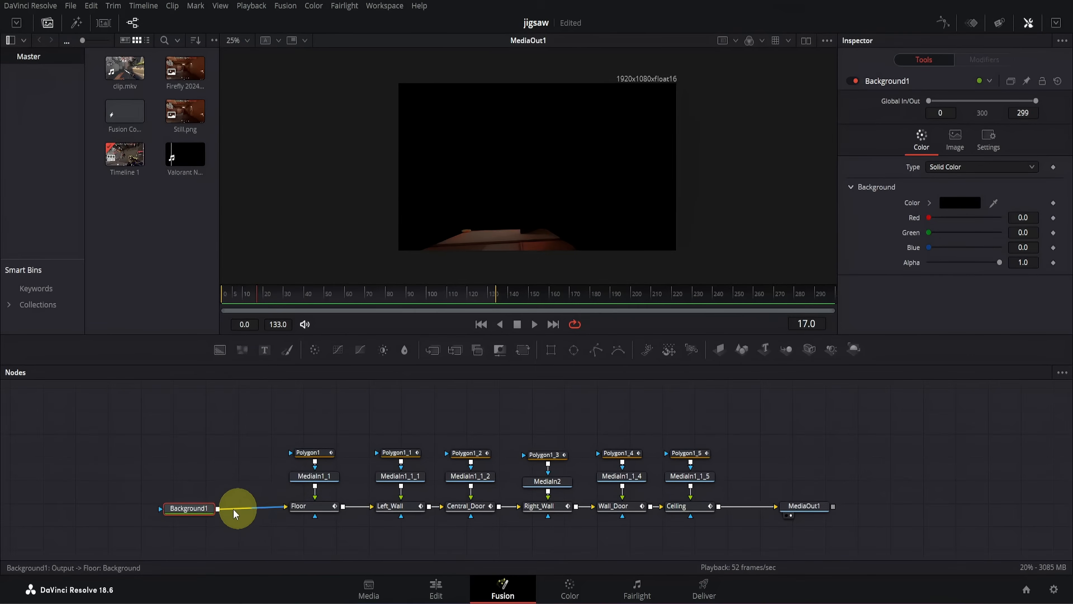
{"action": "left_click", "coordinate": [207, 509]}
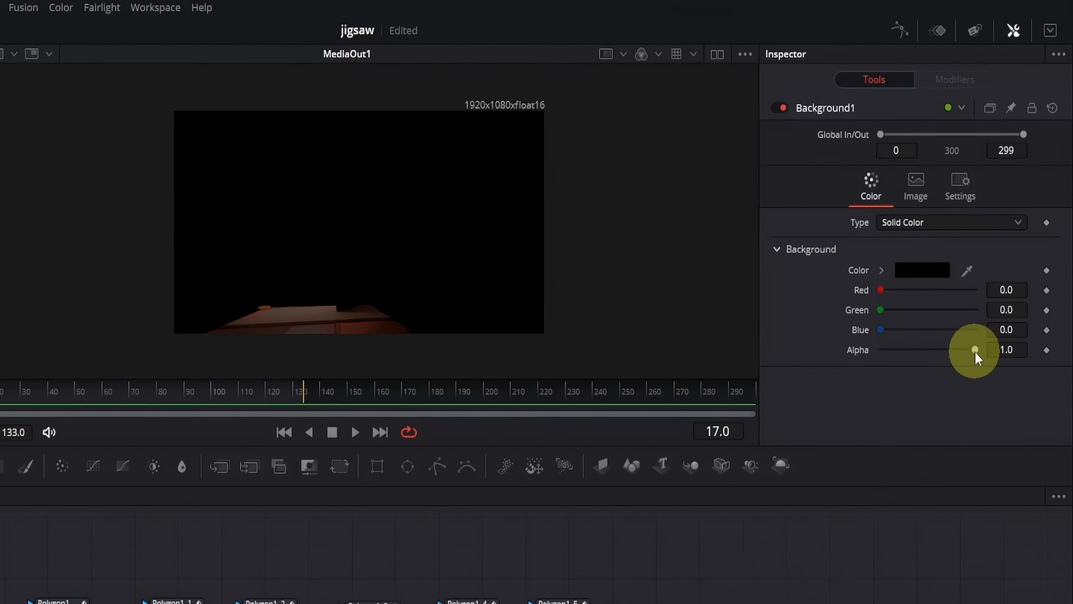
{"action": "left_click_drag", "start_coordinate": [975, 351], "coordinate": [864, 361]}
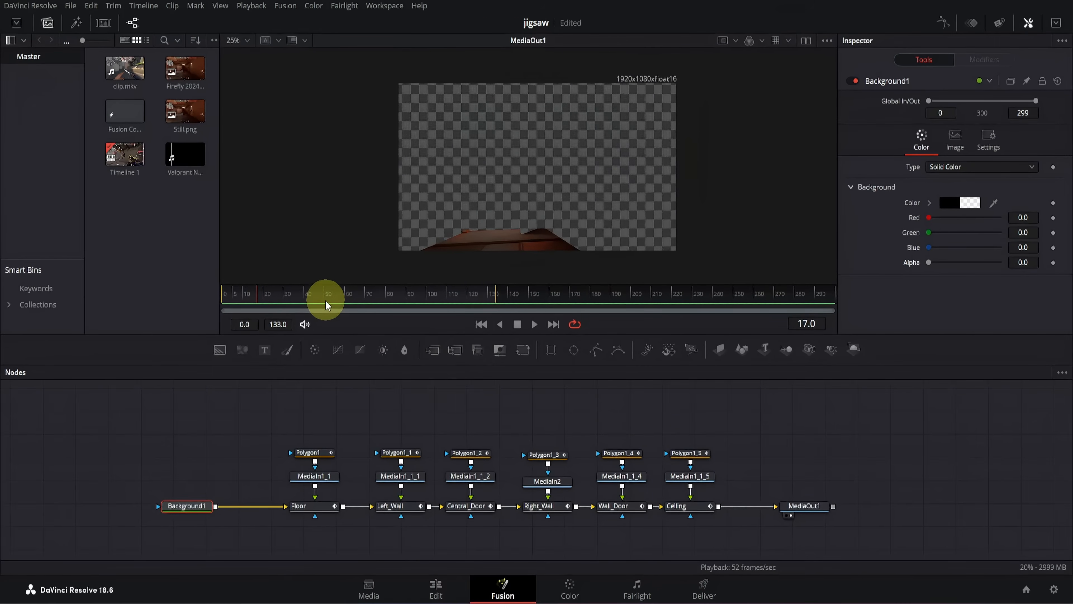
{"action": "left_click_drag", "start_coordinate": [326, 305], "coordinate": [462, 298]}
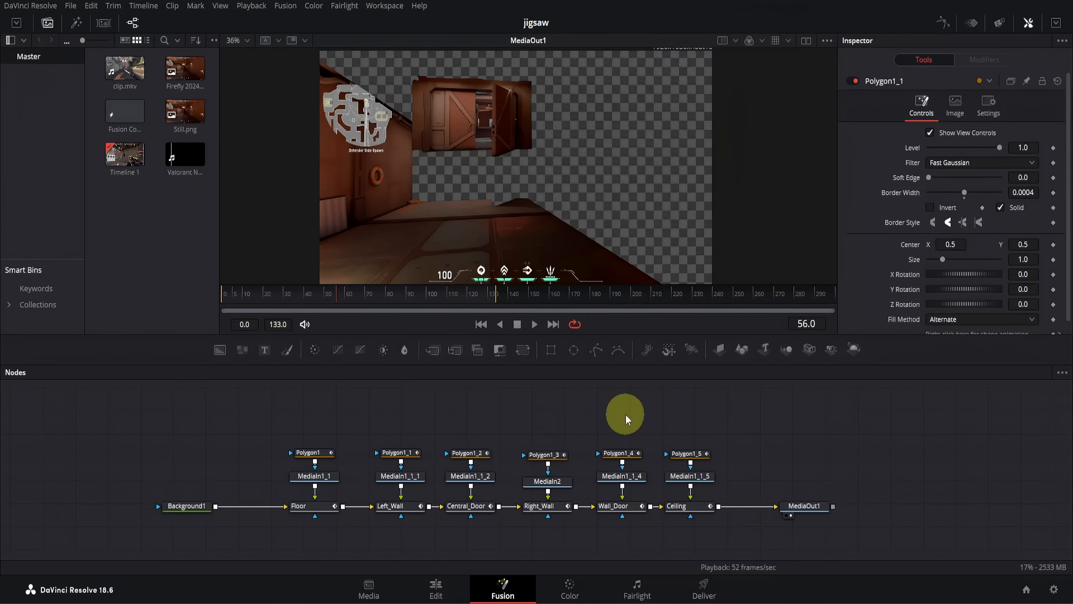
- Add an Optical Flow node after the Ceiling merge
{"action": "left_click", "coordinate": [694, 506]}
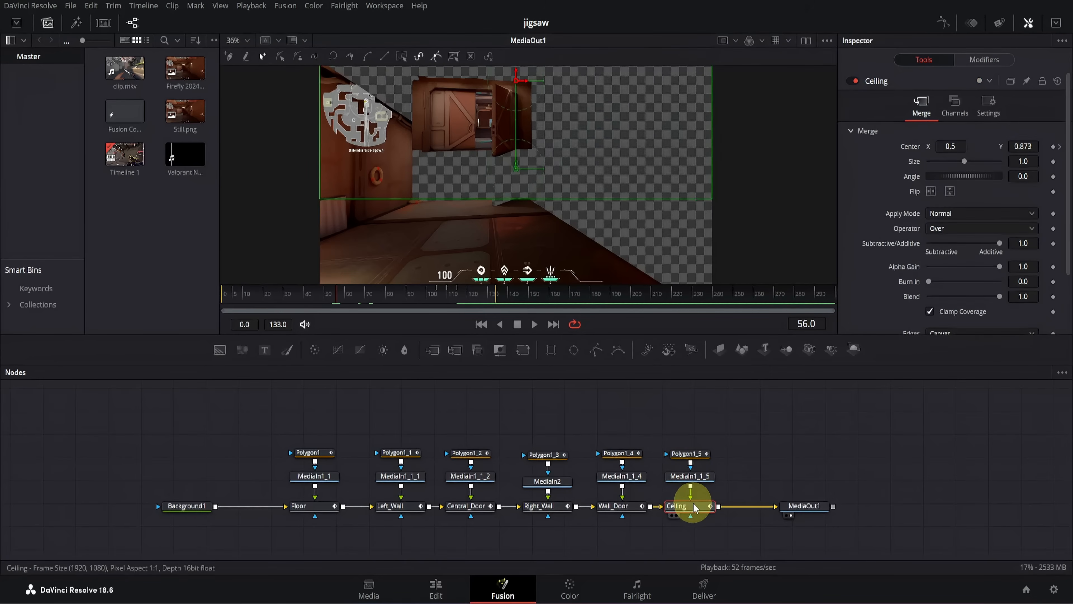
{"action": "key", "text": "shift+space"}
{"action": "type", "text": "paint"}
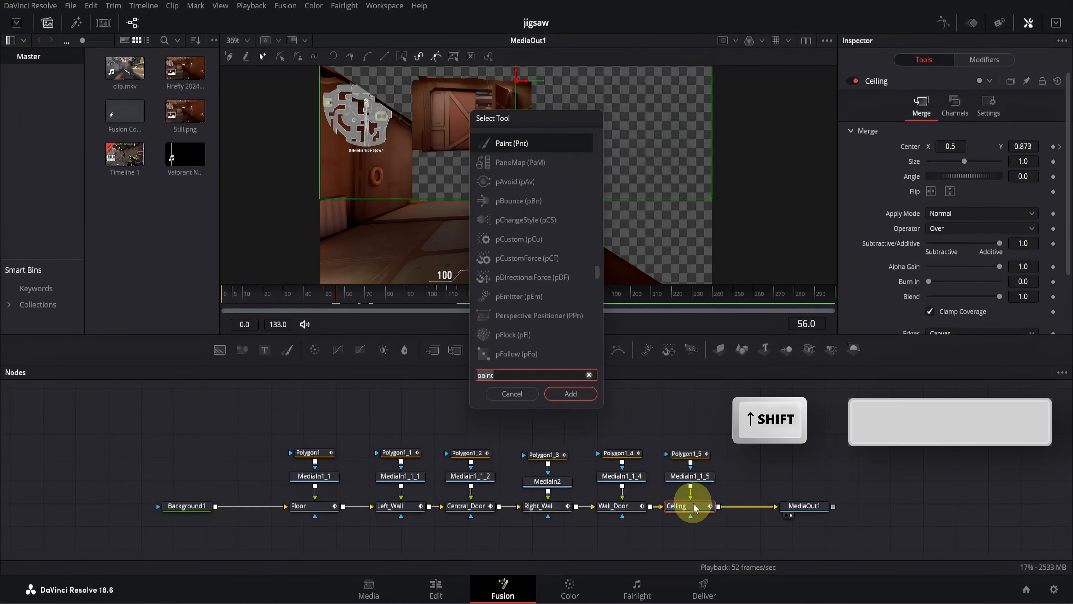
{"action": "key", "text": "BackSpace"}
{"action": "key", "text": "BackSpace"}
{"action": "key", "text": "BackSpace"}
{"action": "key", "text": "BackSpace"}
{"action": "key", "text": "BackSpace"}
{"action": "type", "text": "opt"}
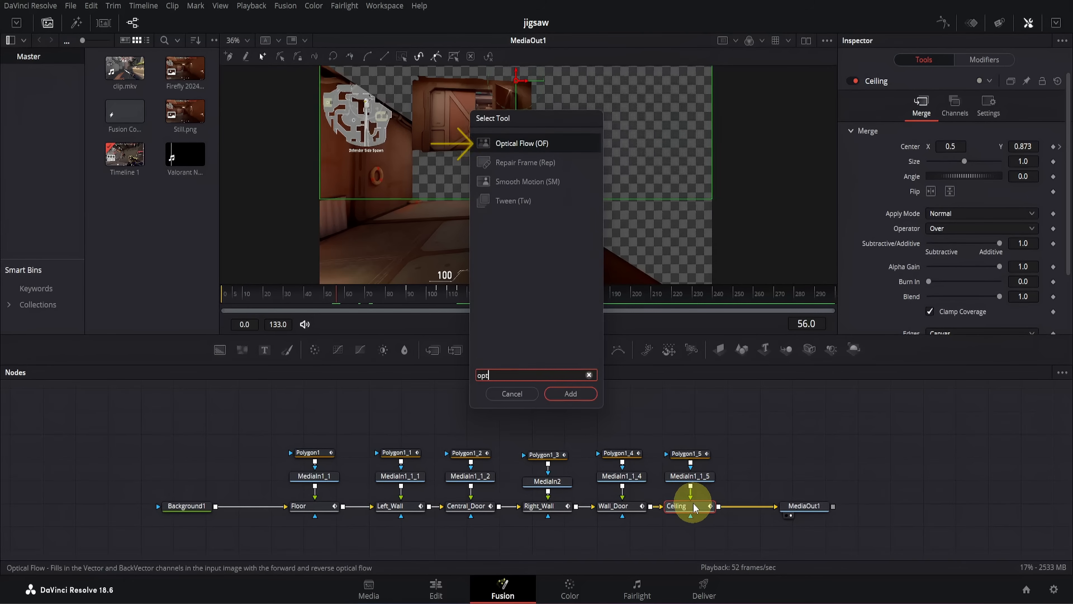
{"action": "key", "text": "Return"}
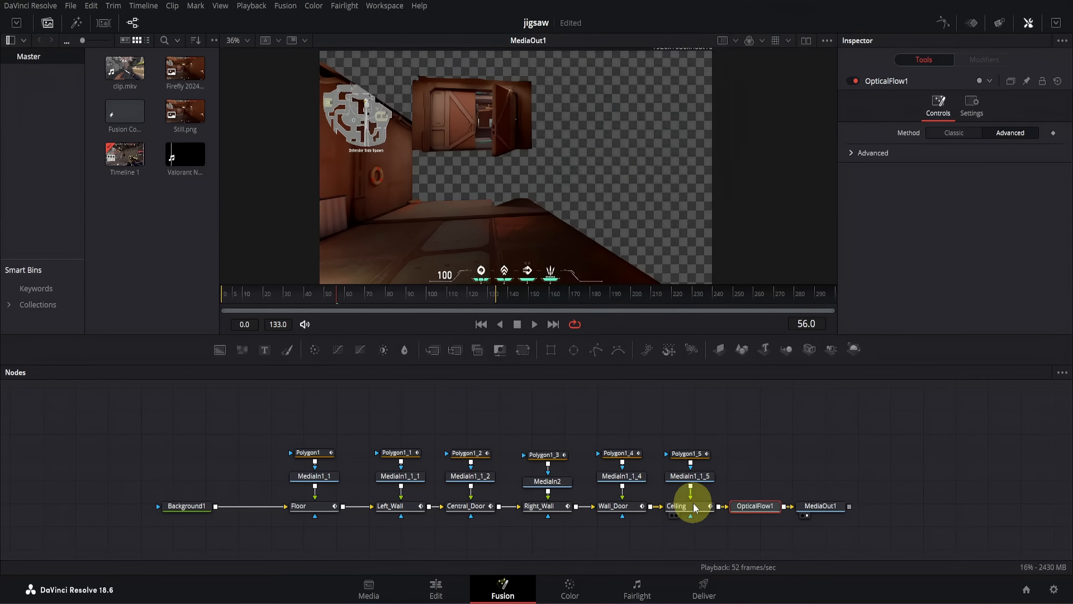
- Move MediaOut1 away to make room, insert a Vector Motion Blur node after OpticalFlow1, and raise its Scale slightly
{"action": "left_click_drag", "start_coordinate": [809, 507], "coordinate": [853, 507]}
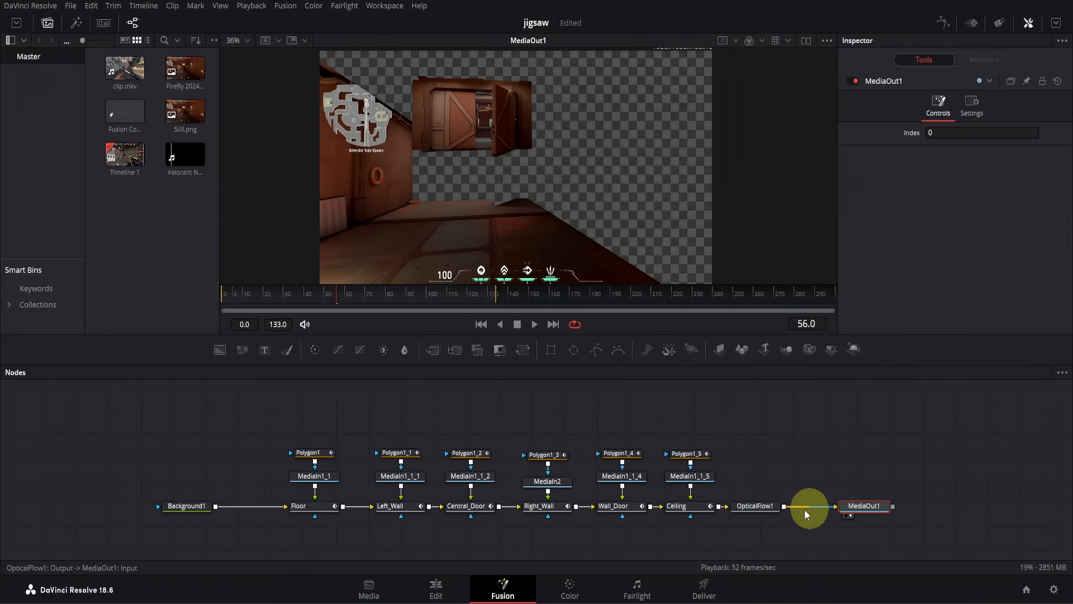
{"action": "left_click", "coordinate": [764, 510]}
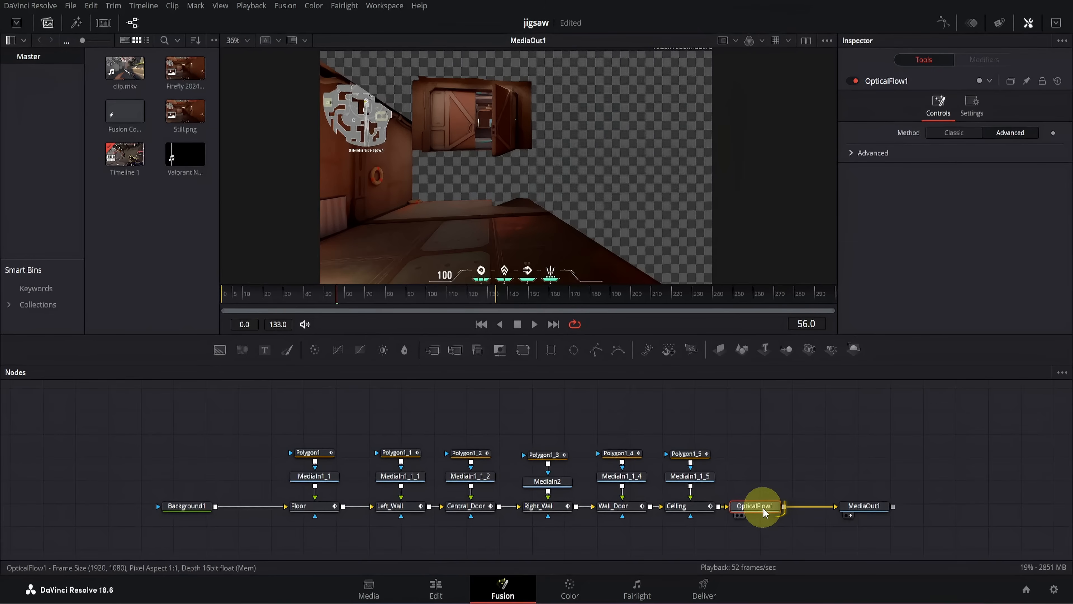
{"action": "key", "text": "shift+space"}
{"action": "type", "text": "vector mo"}
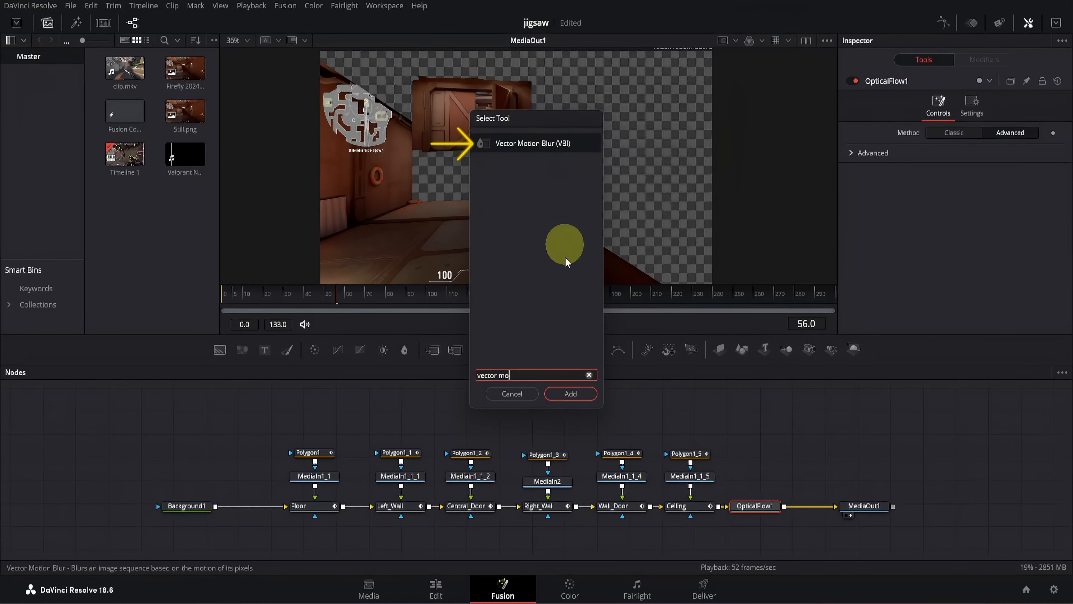
{"action": "left_click", "coordinate": [571, 393]}
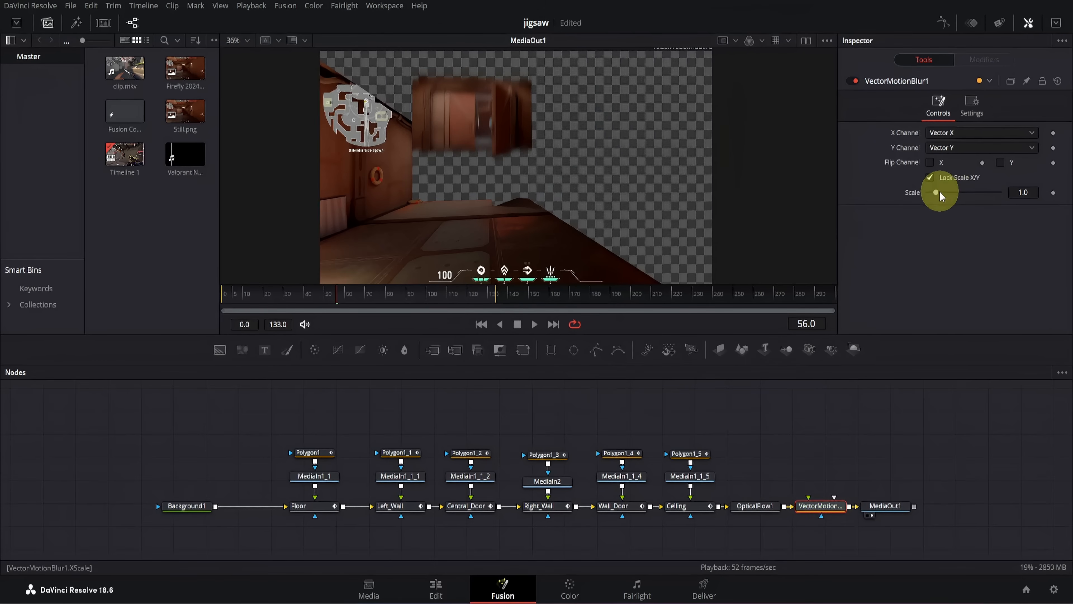
{"action": "left_click_drag", "start_coordinate": [937, 192], "coordinate": [942, 195]}
- On the Edit page, split Fusion Composition 1 and the clip beneath at 01:00:04:09 and ripple-delete the parts after the cut
{"action": "left_click", "coordinate": [435, 589]}
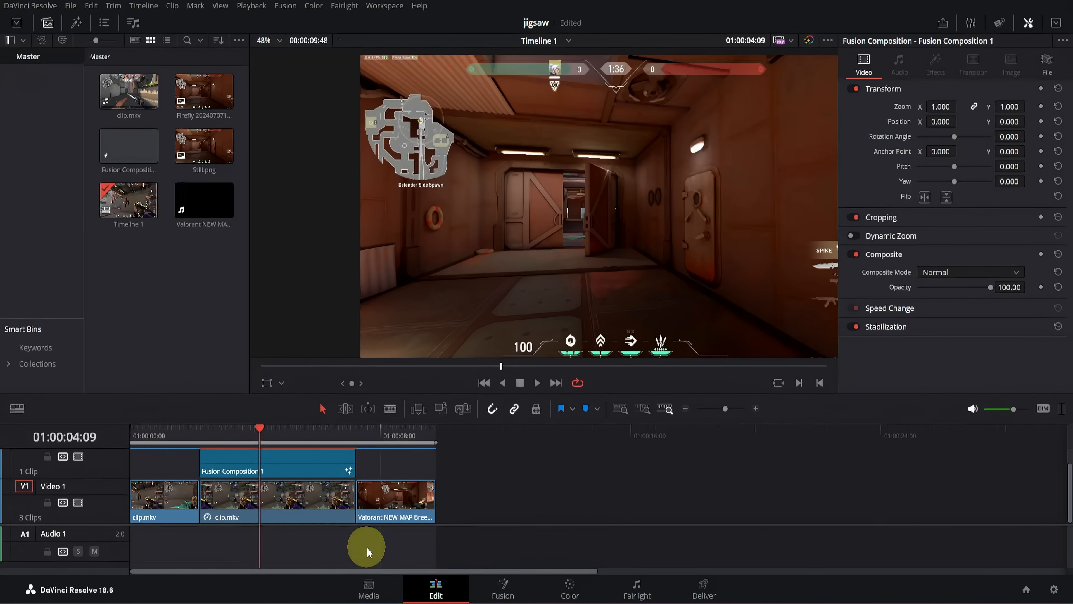
{"action": "left_click", "coordinate": [330, 465]}
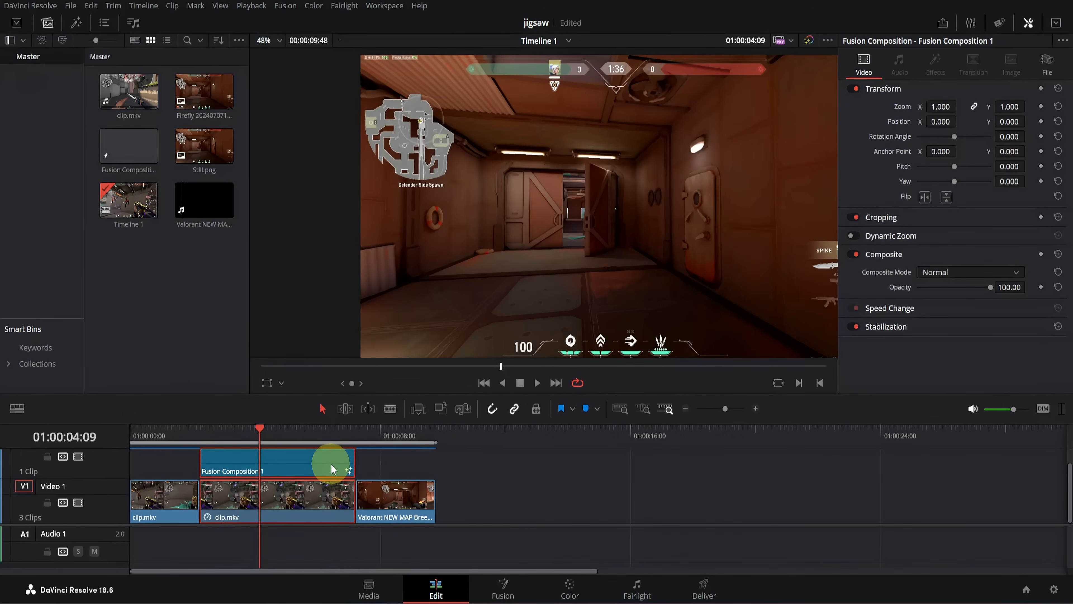
{"action": "key", "text": "ctrl+b"}
{"action": "left_click", "coordinate": [342, 498]}
{"action": "key", "text": "Delete"}
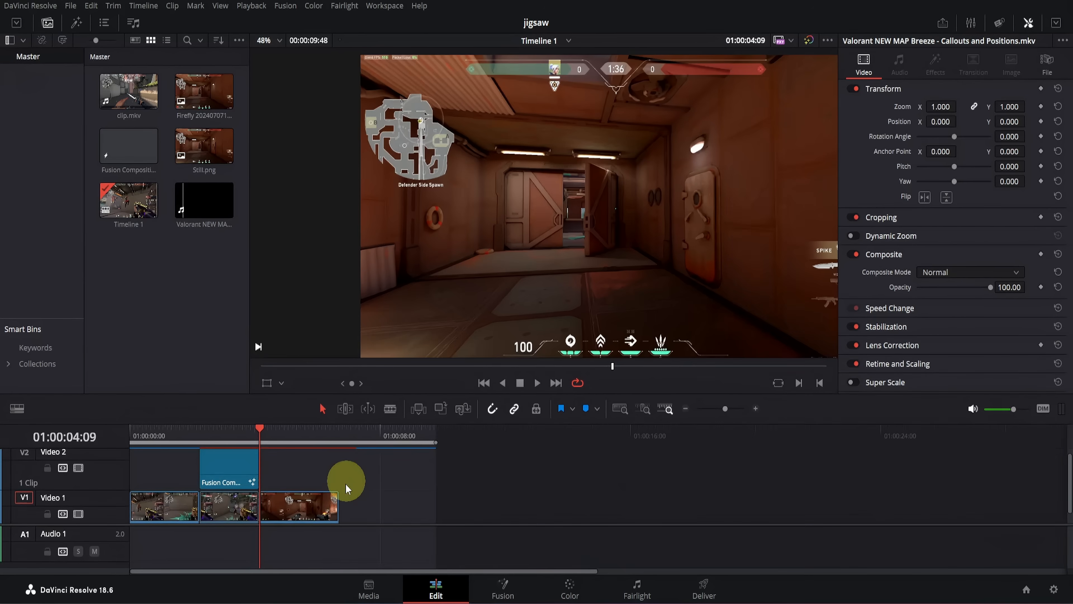
- Play the edited timeline from its start to review the jigsaw transition between the clips
{"action": "left_click", "coordinate": [345, 488]}
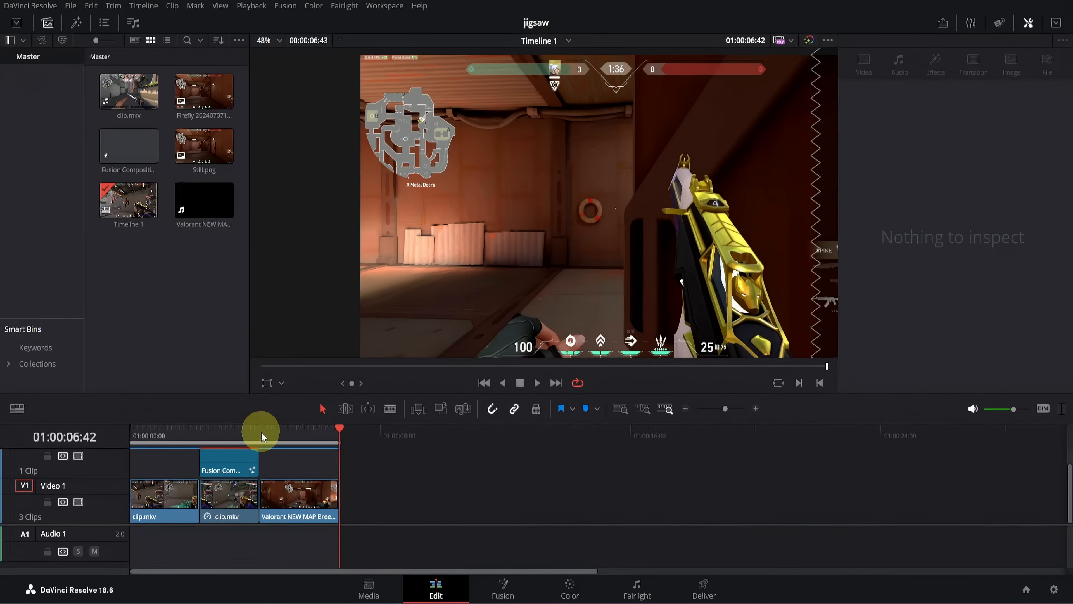
{"action": "key", "text": "Home"}
{"action": "key", "text": "space"}
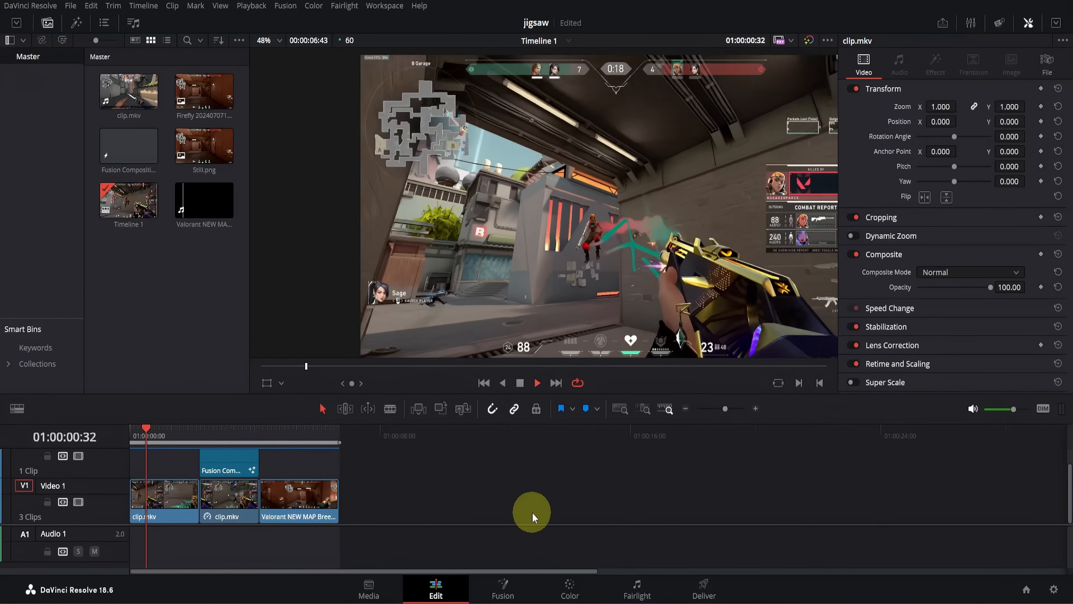